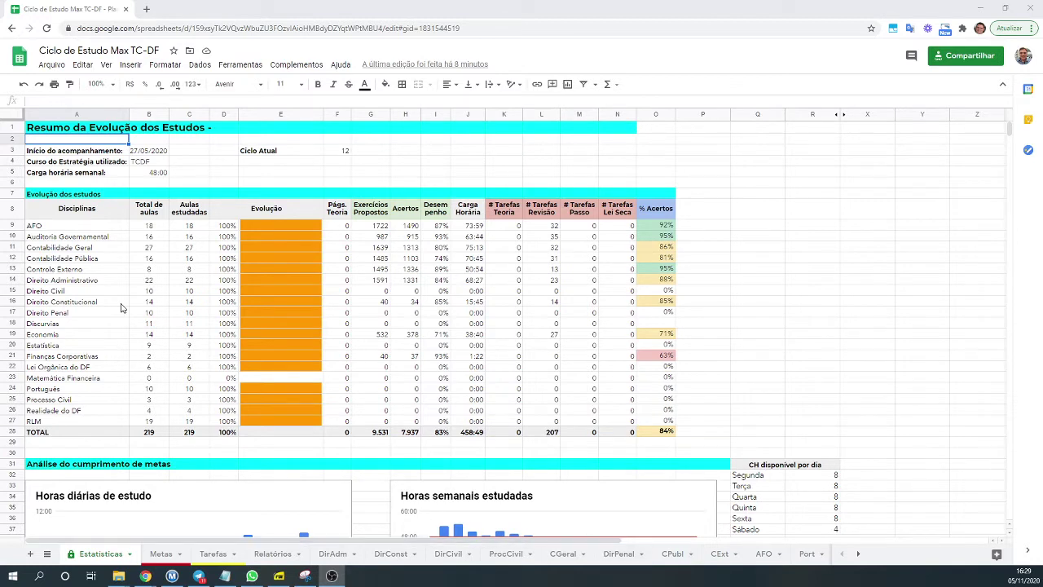
Review the study summary's course, discipline list, start date, current cycle and weekly workload on the Estatísticas sheet
click(75, 162)
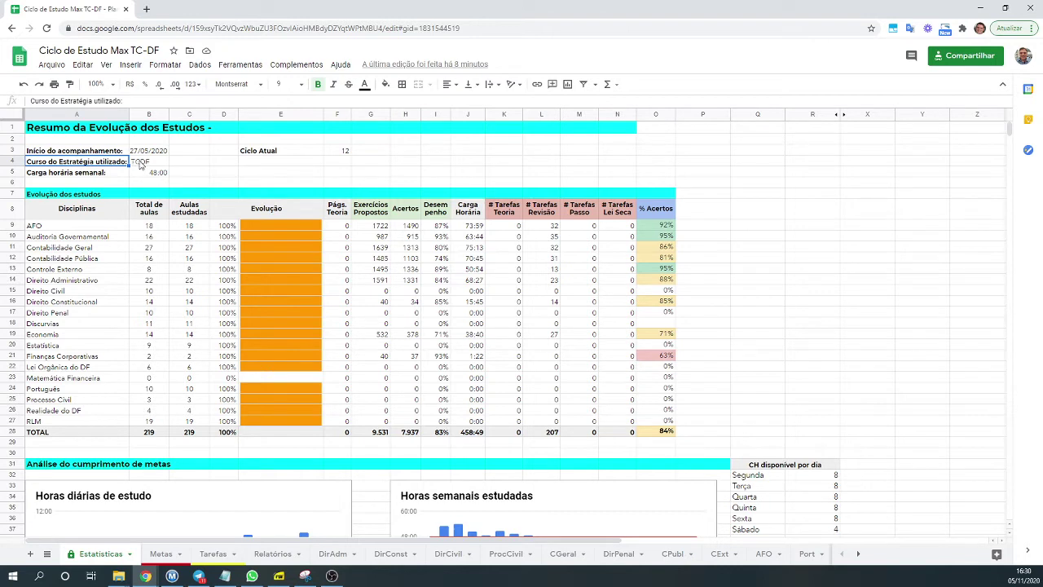
click(139, 163)
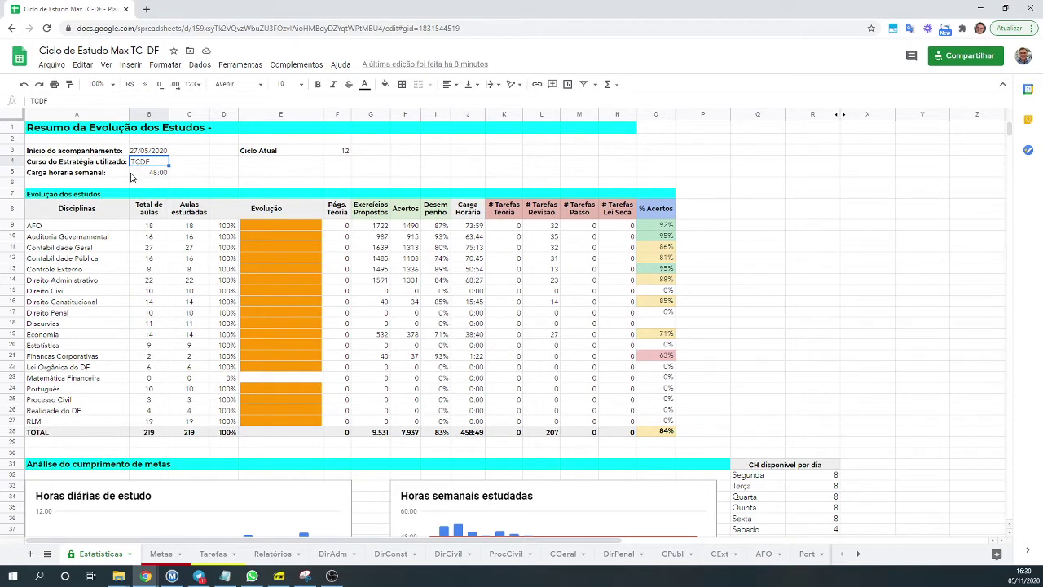
drag(46, 229, 73, 425)
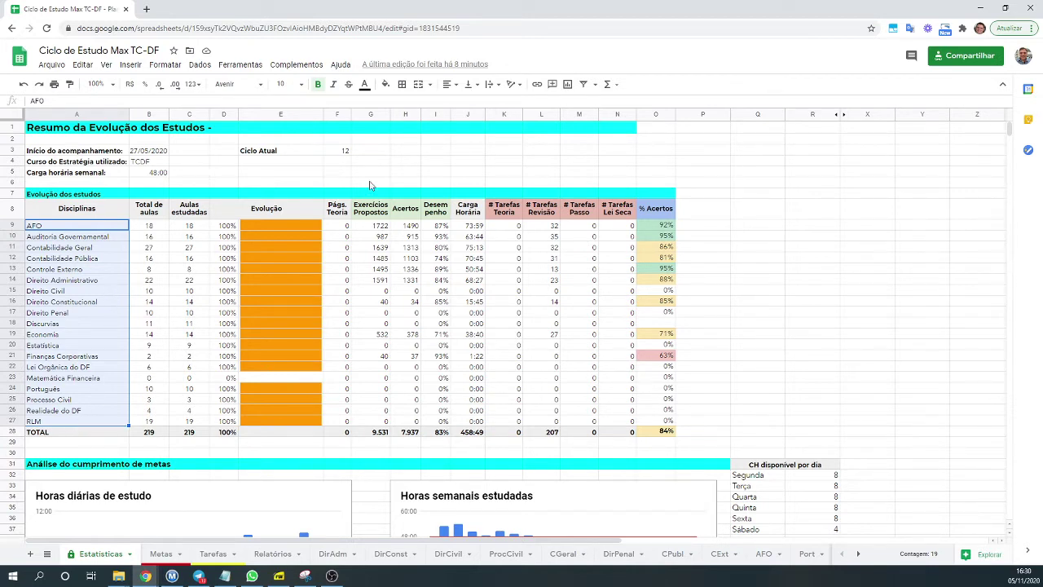
click(157, 152)
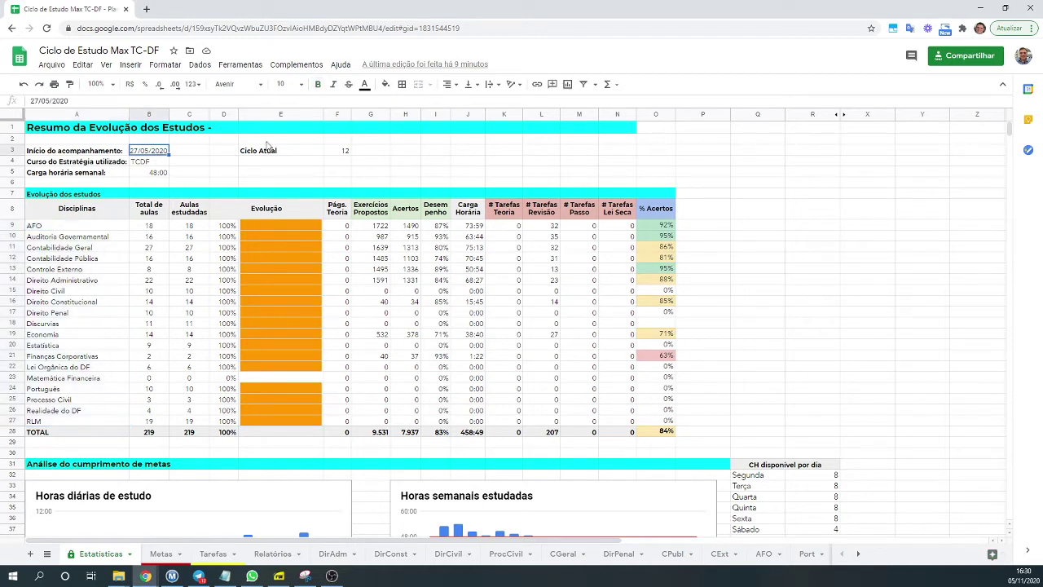
click(337, 150)
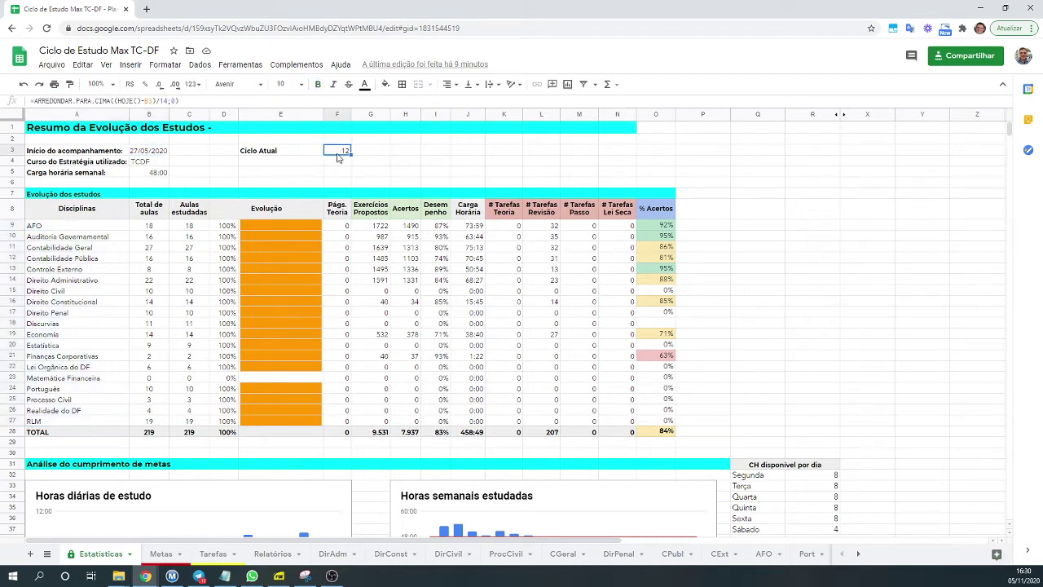
click(168, 172)
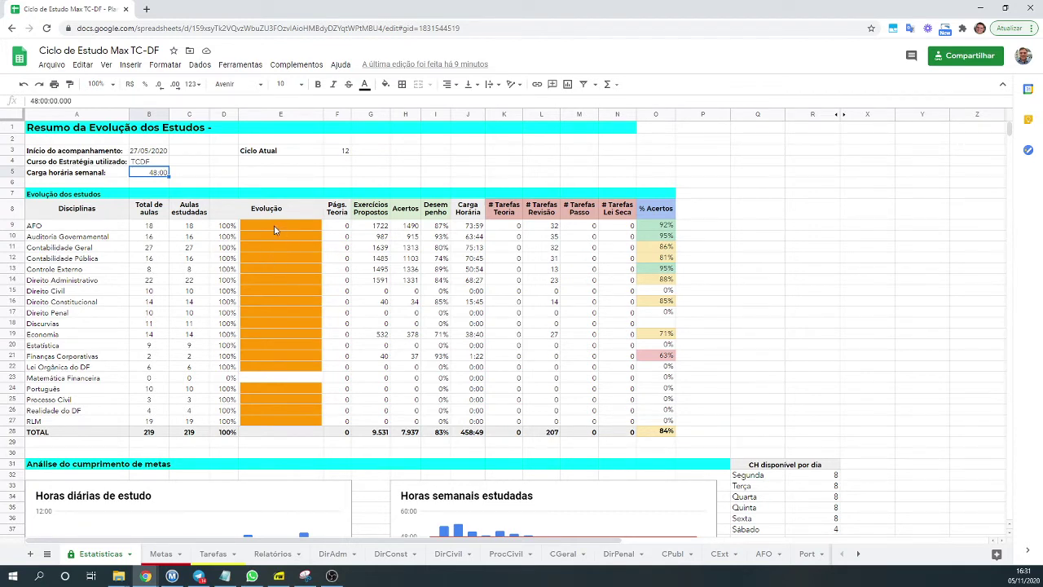
Examine the Evolução progress bars and the total lessons, studied lessons and completion percentage for each discipline, including Auditoria Governamental
drag(273, 224, 290, 425)
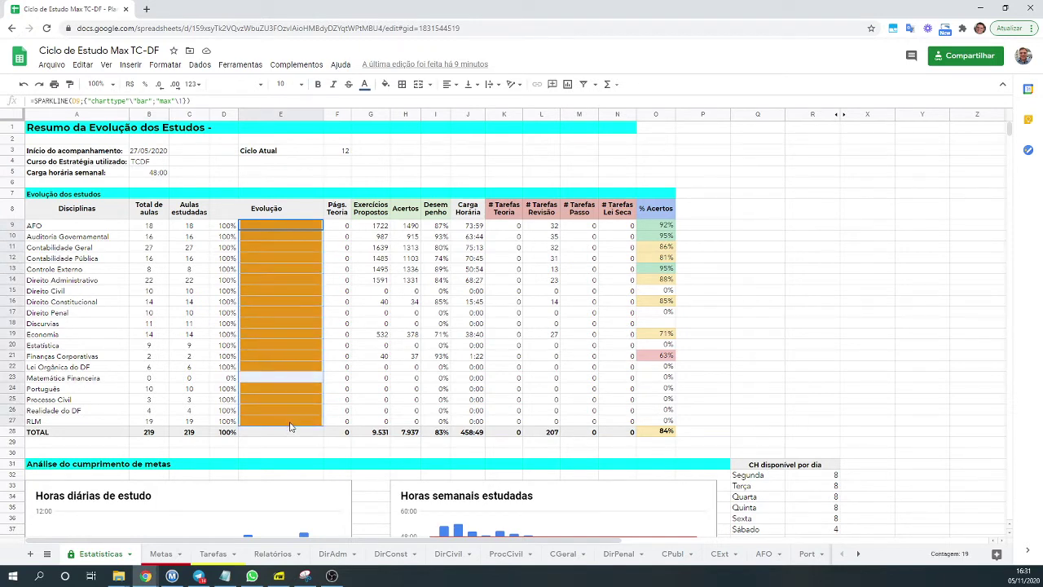
click(193, 352)
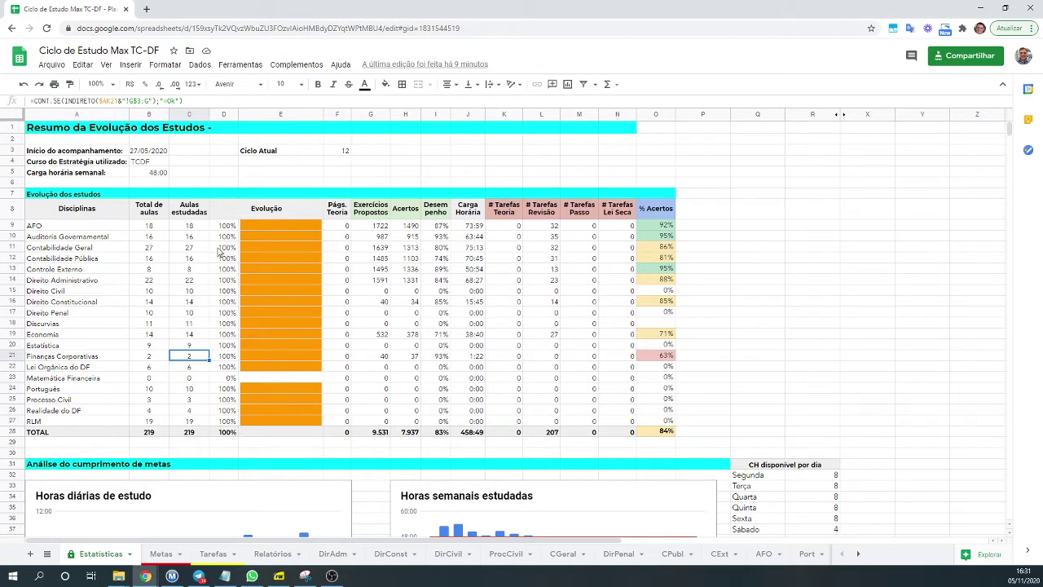
click(145, 229)
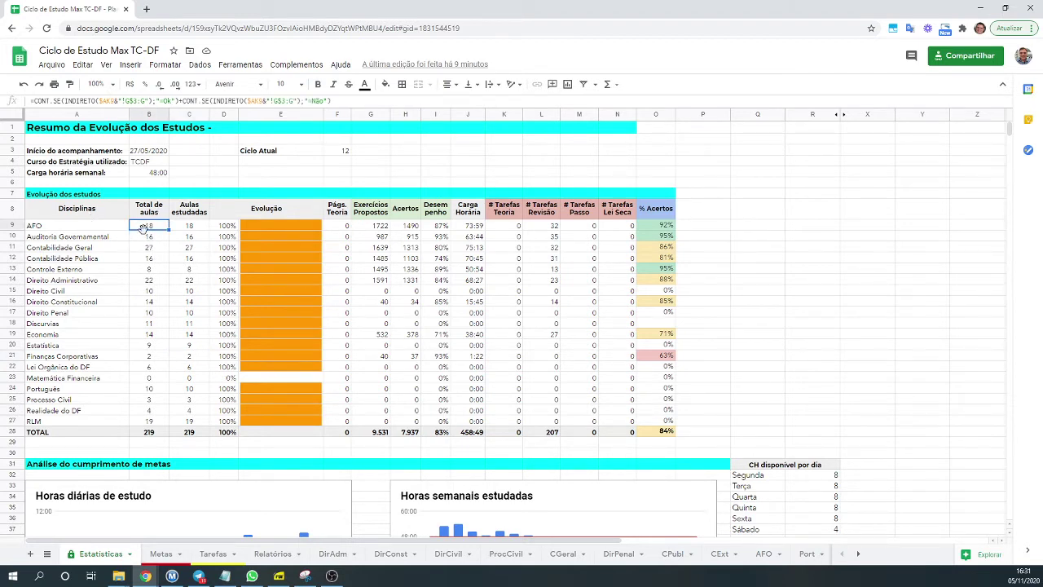
click(83, 240)
click(143, 237)
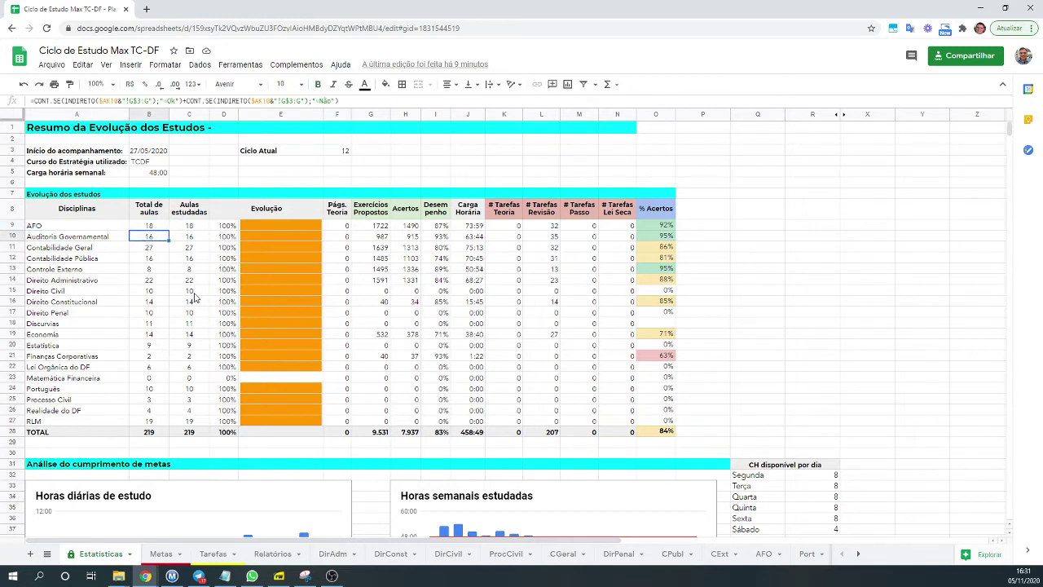
click(196, 236)
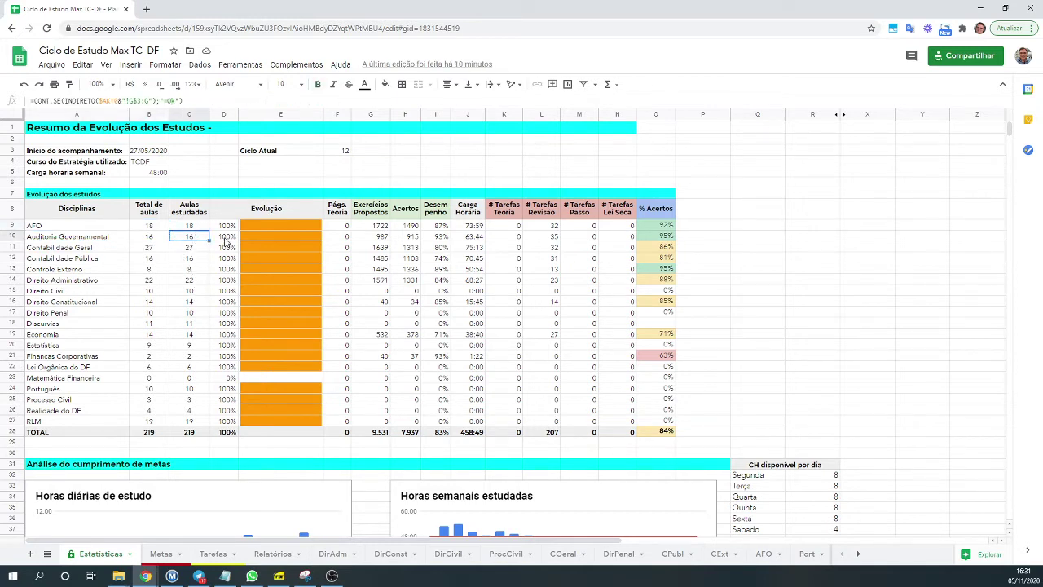
click(226, 238)
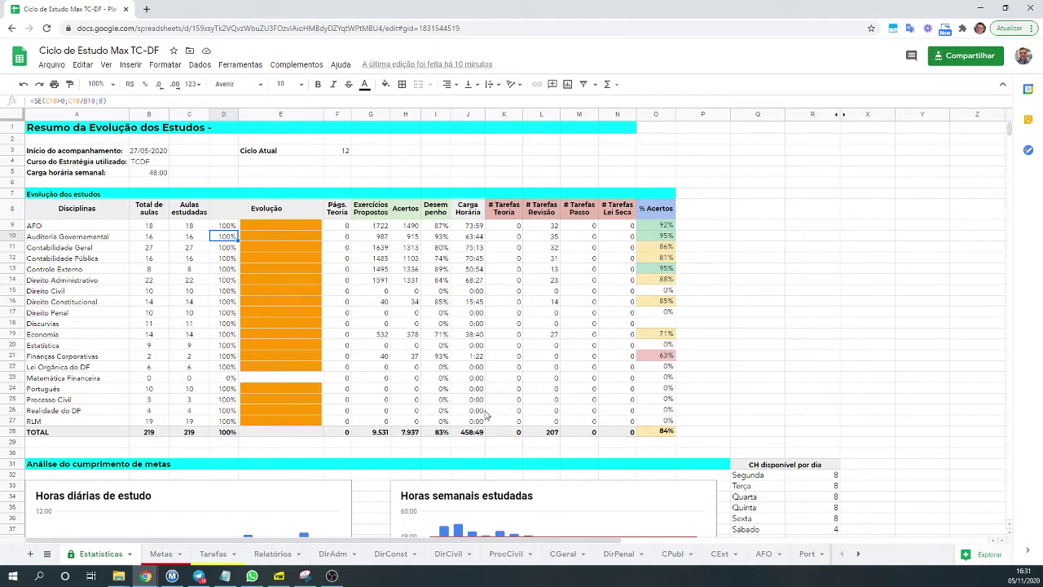
Examine the proposed exercises, correct answers, performance, study hours and task count columns of the discipline table
click(357, 212)
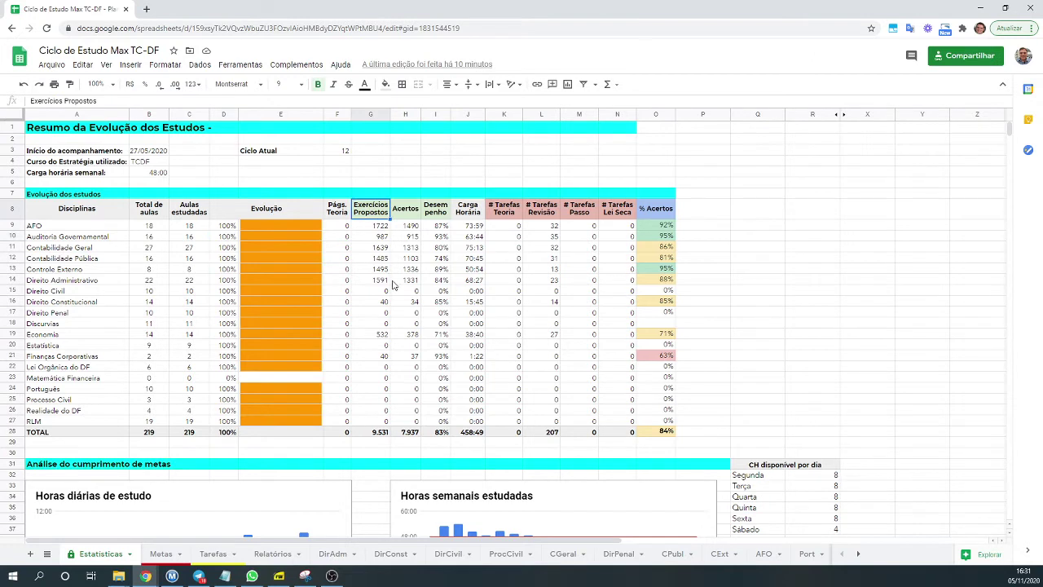
click(408, 212)
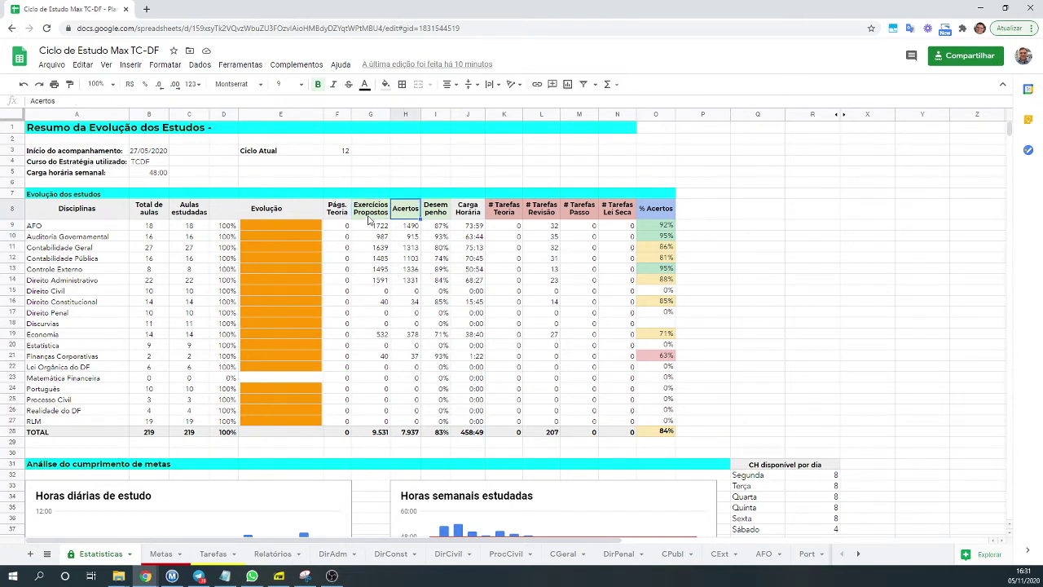
drag(370, 225, 370, 258)
drag(406, 227, 408, 270)
drag(437, 228, 440, 284)
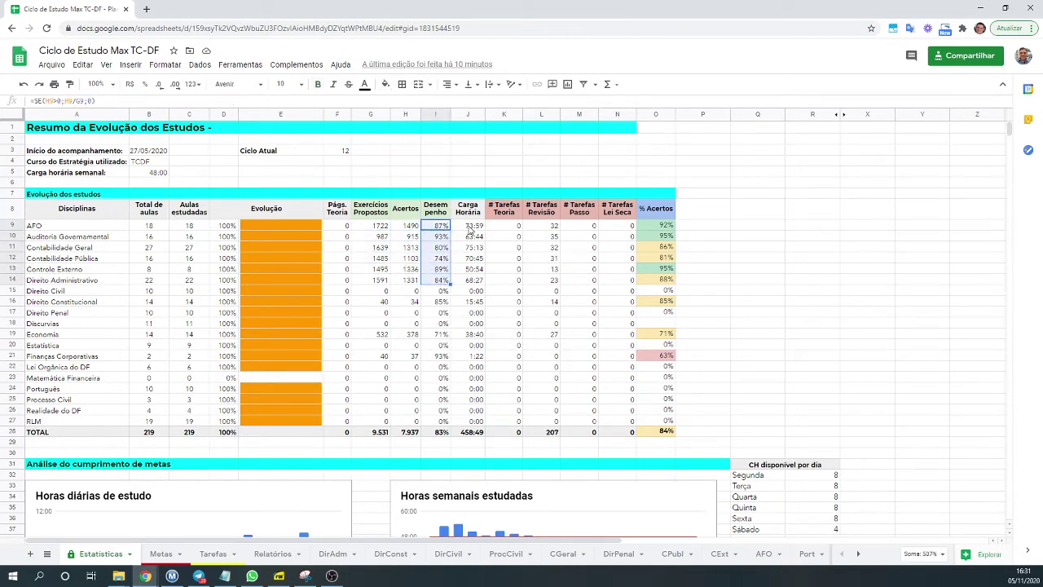
drag(470, 227, 468, 282)
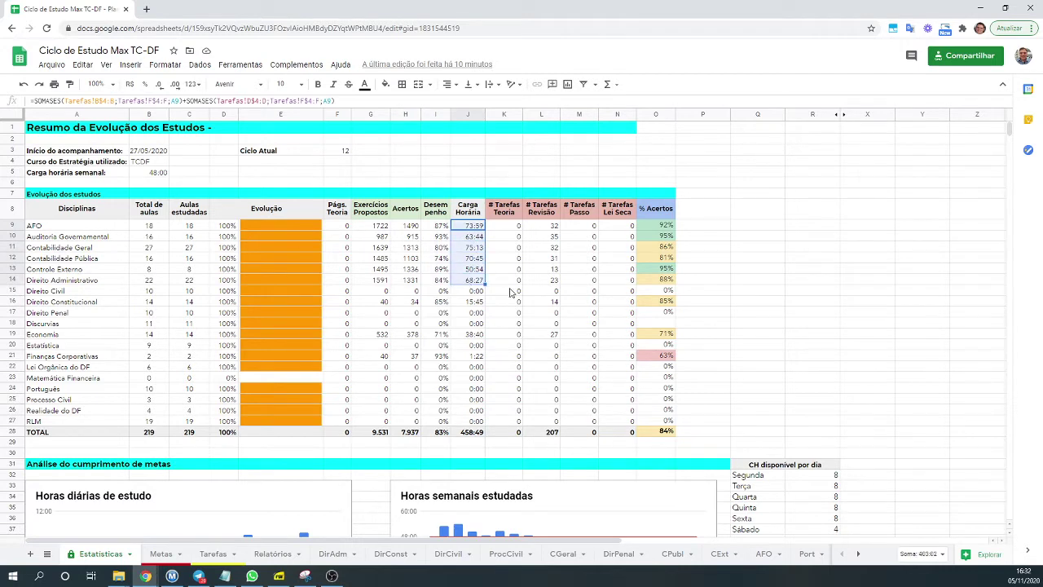
click(509, 210)
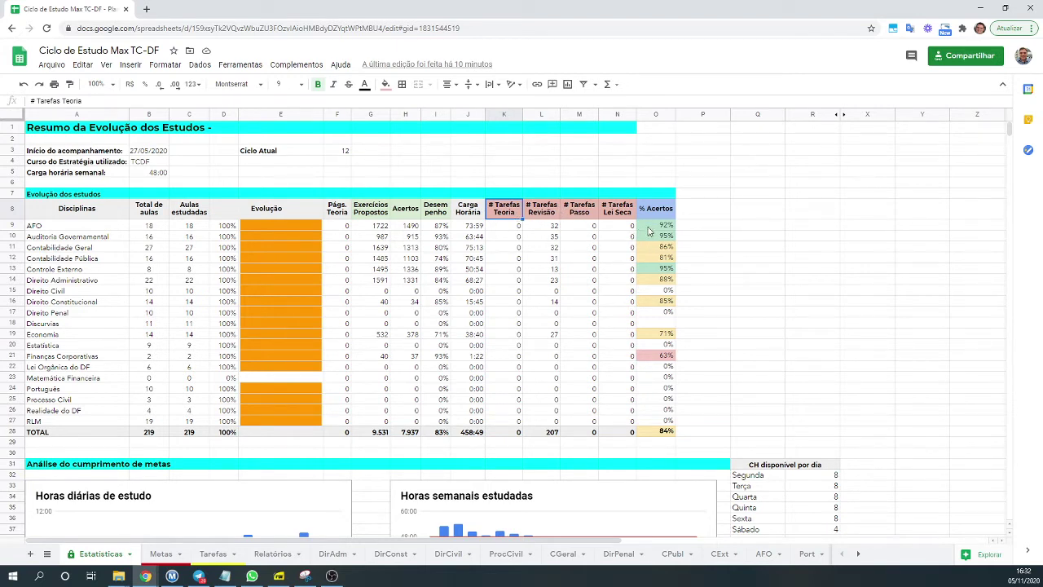
Examine the % Acertos column across all disciplines and inspect the formula behind the AFO percentage
drag(657, 211, 666, 433)
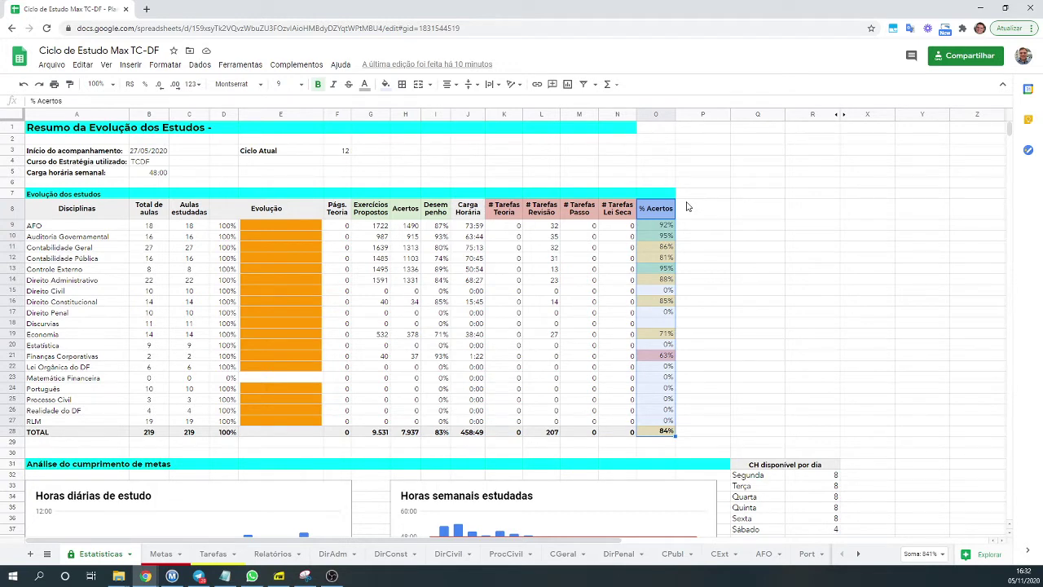
click(697, 226)
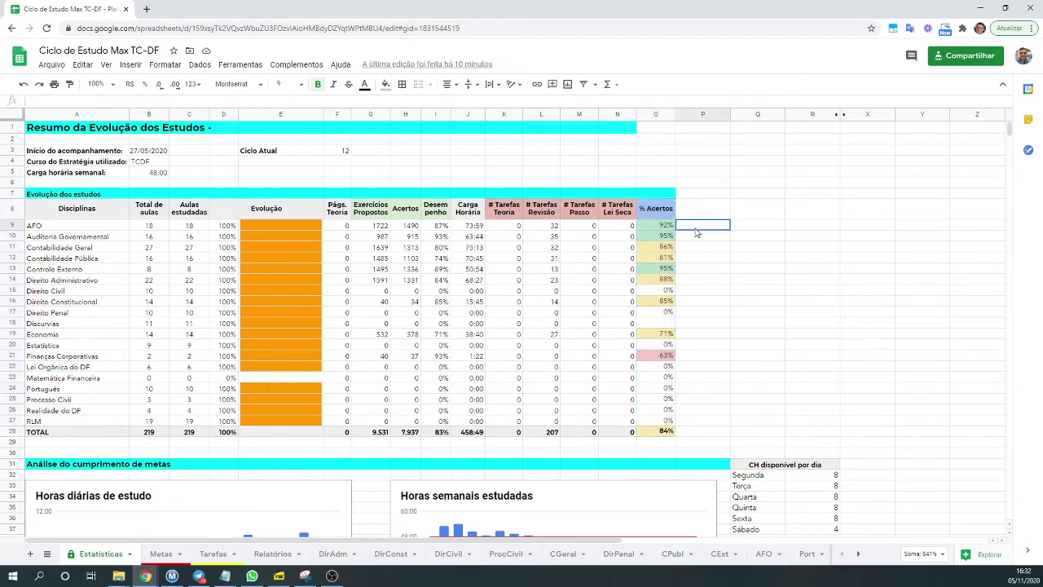
drag(660, 228, 652, 418)
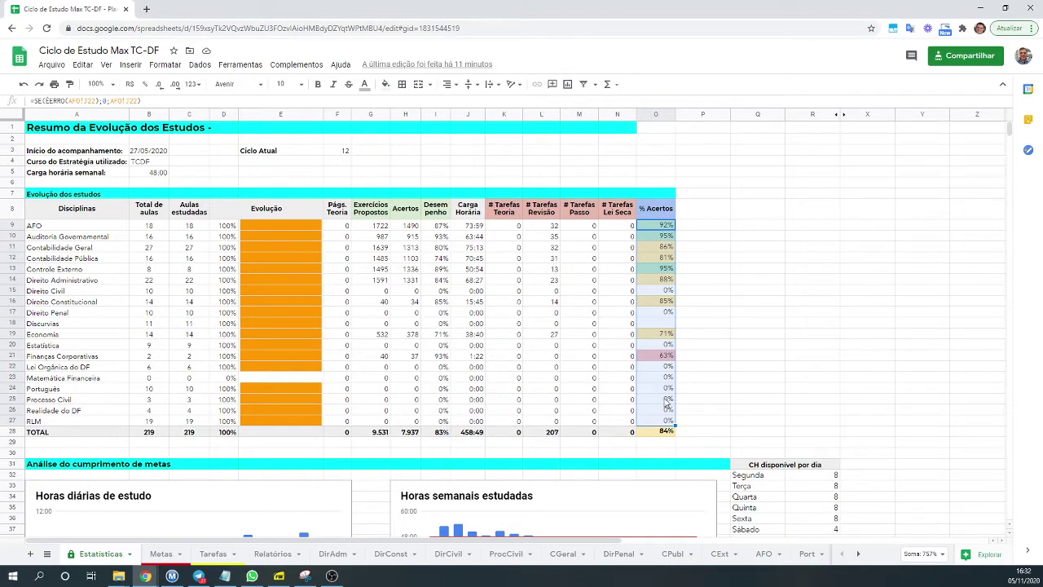
click(692, 239)
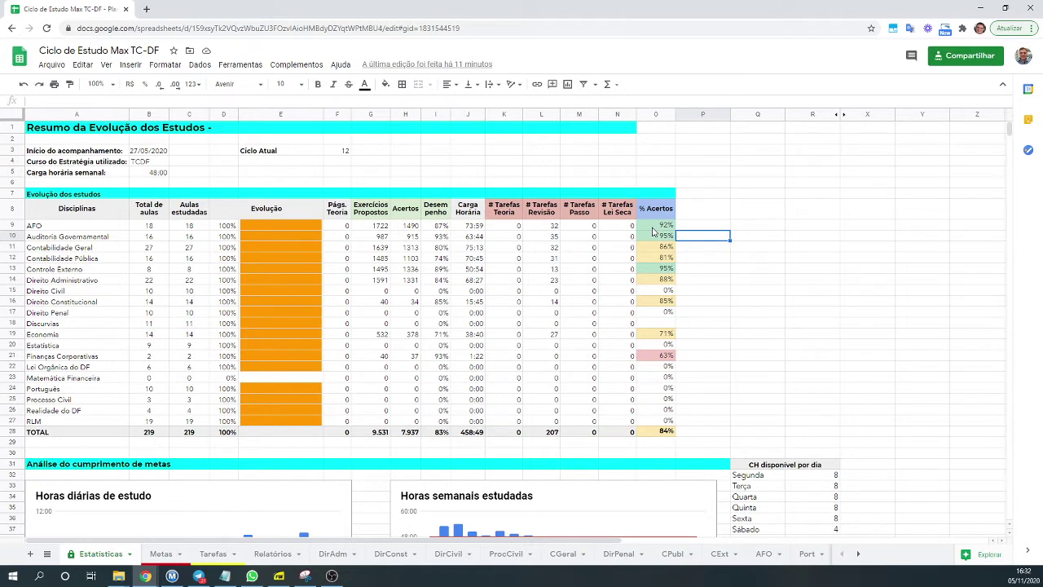
click(653, 229)
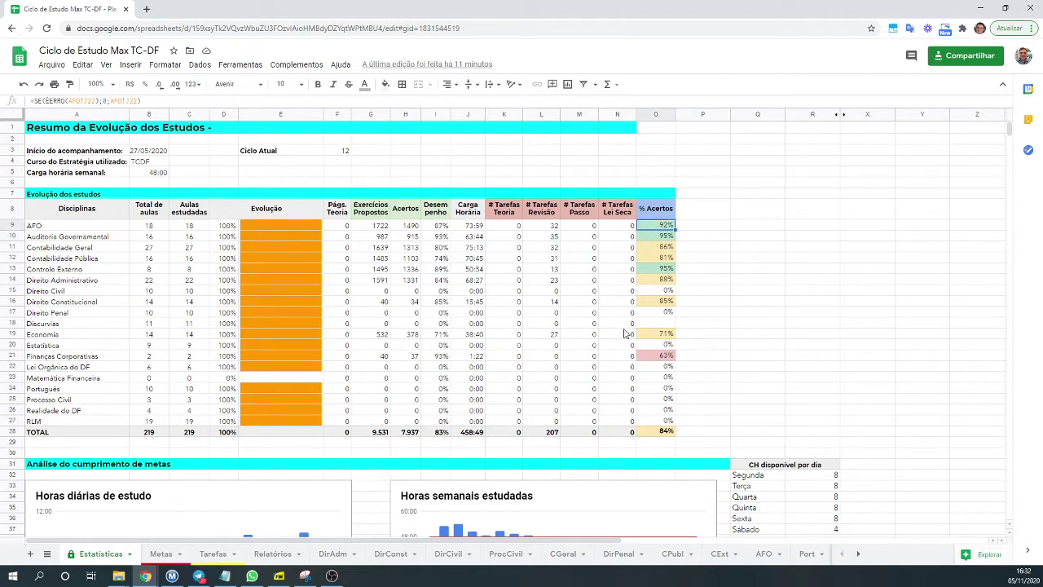
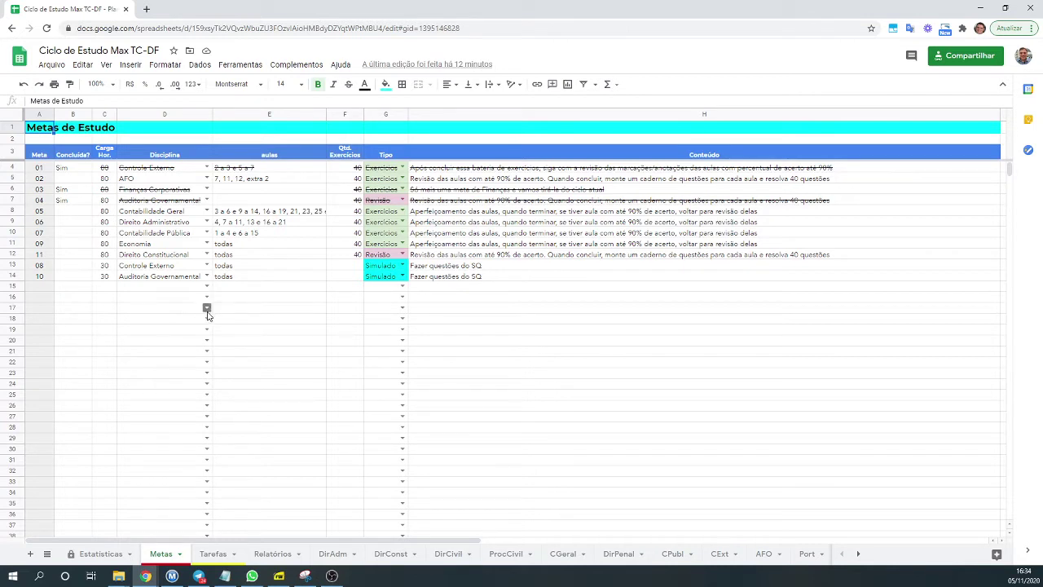
Add a study goal in row 17 of the Metas sheet with discipline Português, aulas "todas" and type Teoria
click(207, 309)
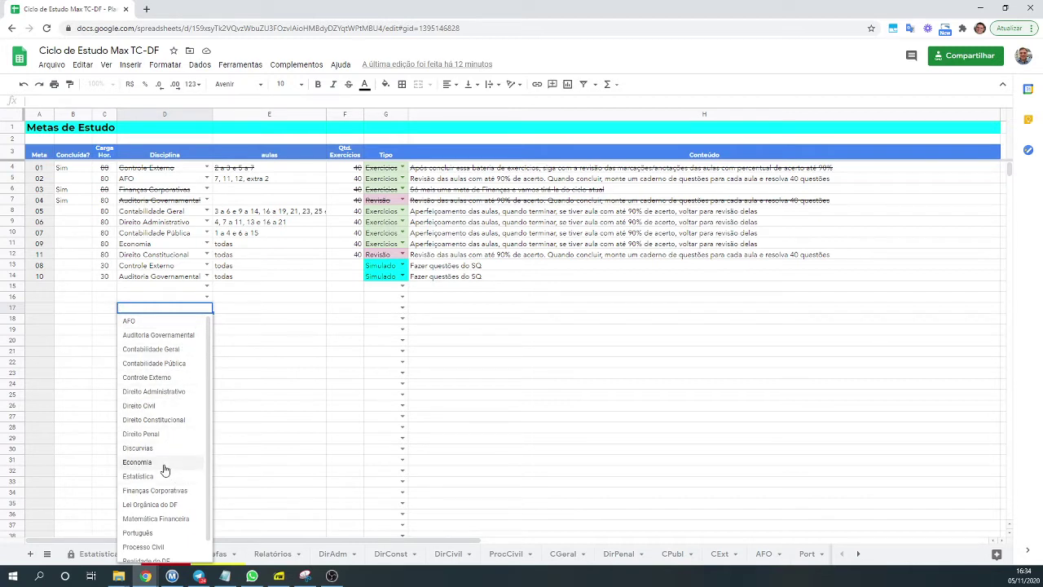
click(169, 533)
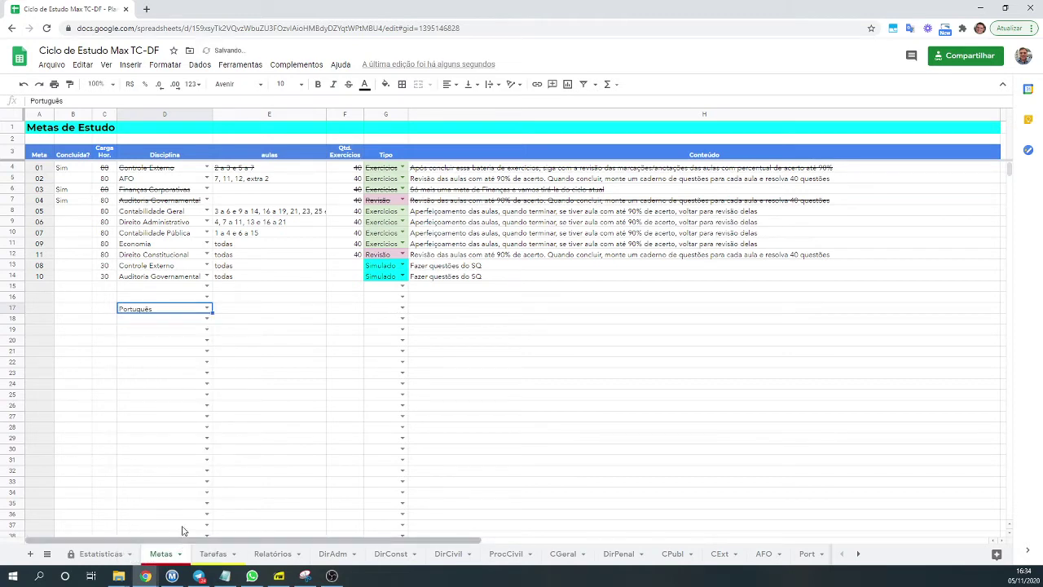
click(244, 315)
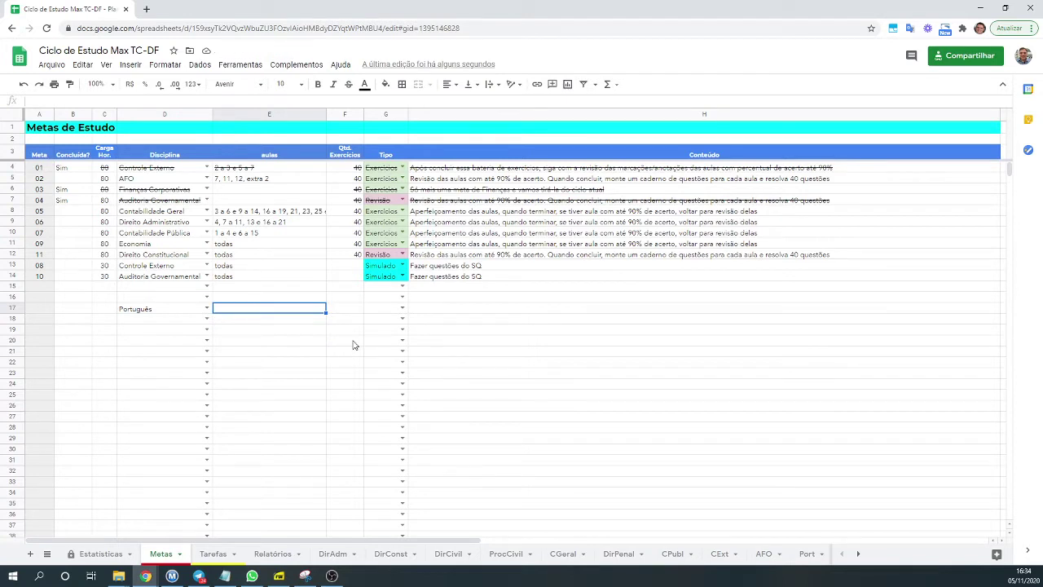
text(todas)
key(Tab)
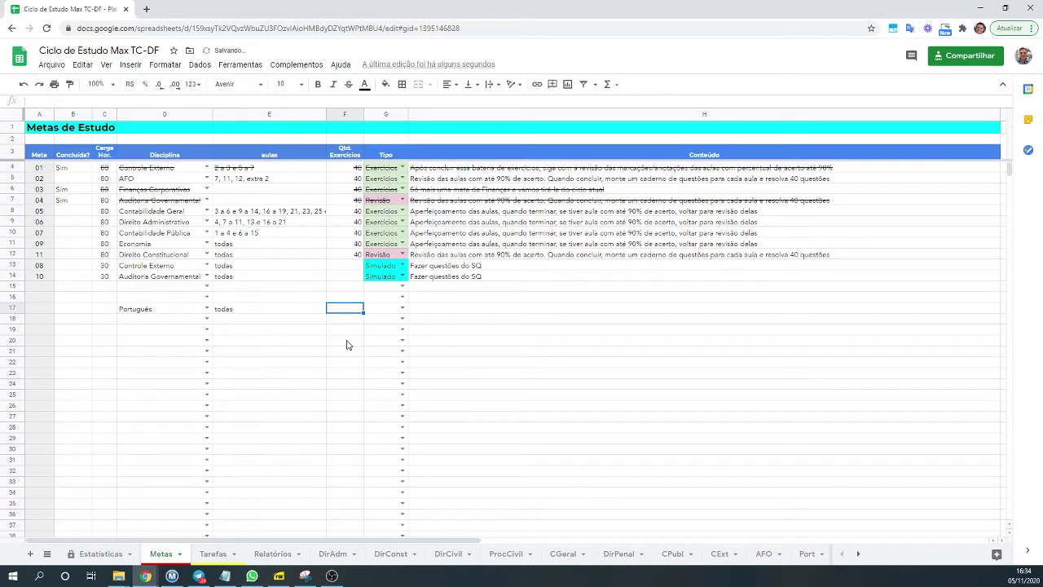
click(402, 308)
click(390, 319)
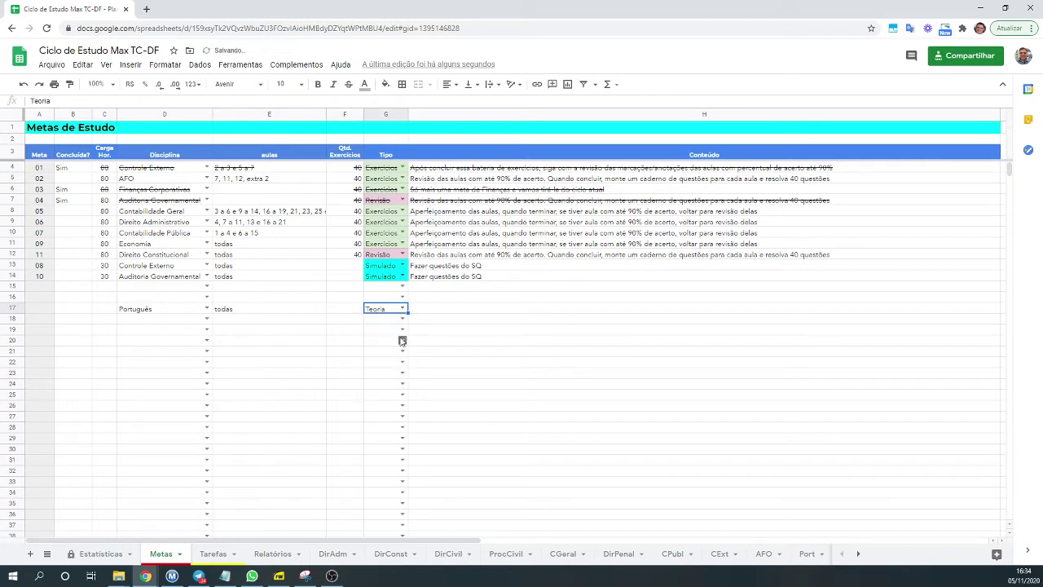
click(437, 310)
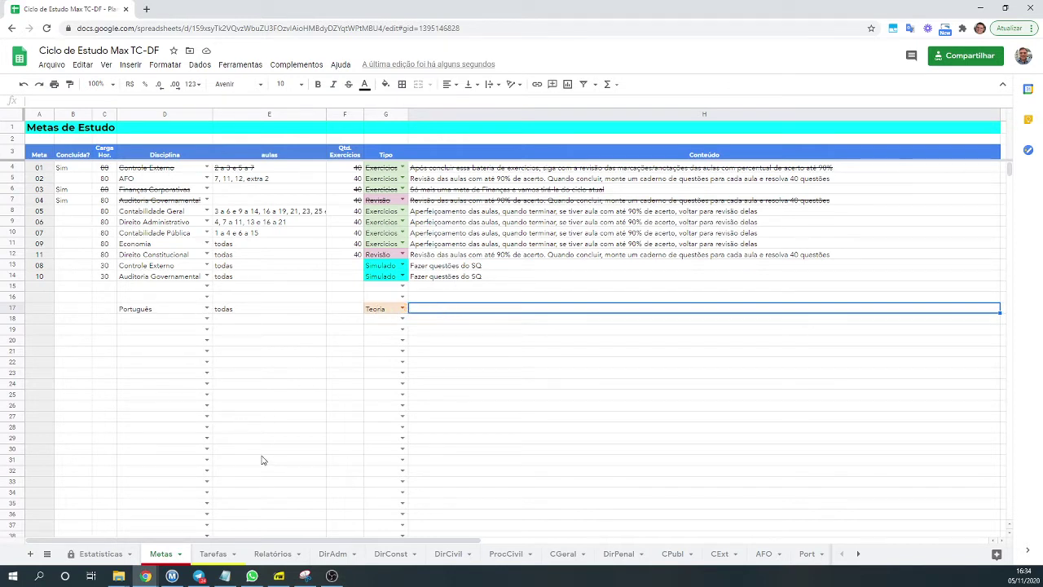
Assign the disciplines Contabilidade Geral, Direito Administrativo, Direito Constitucional and RLM to rows 18 to 21, in that order
click(209, 320)
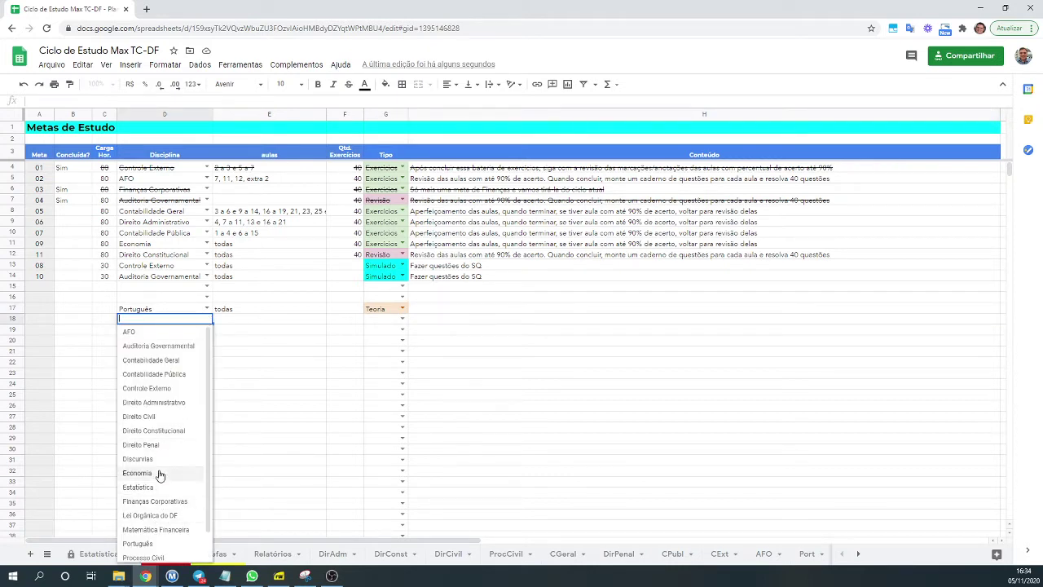
click(167, 360)
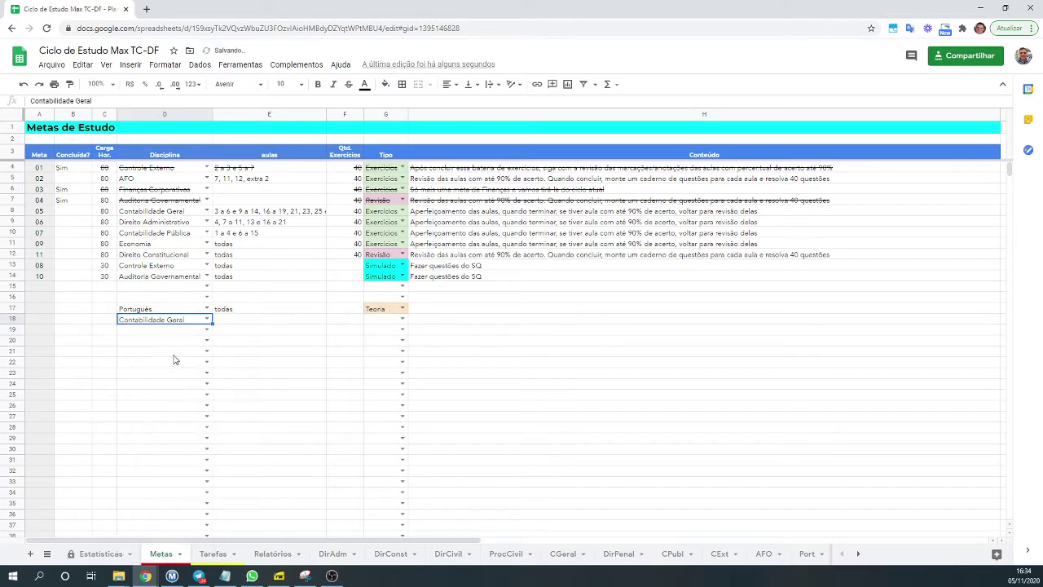
click(206, 330)
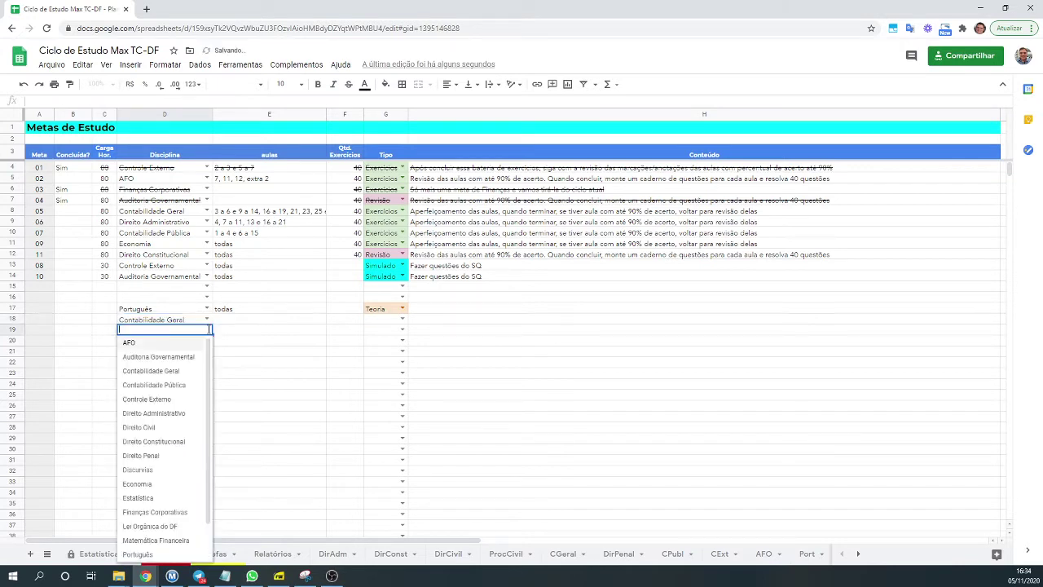
click(163, 418)
click(207, 341)
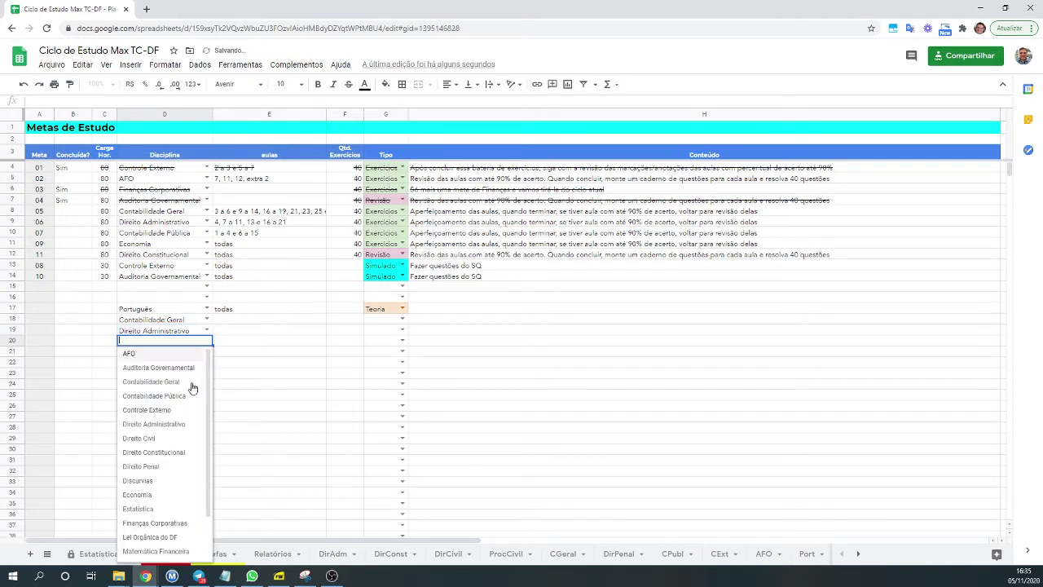
click(172, 455)
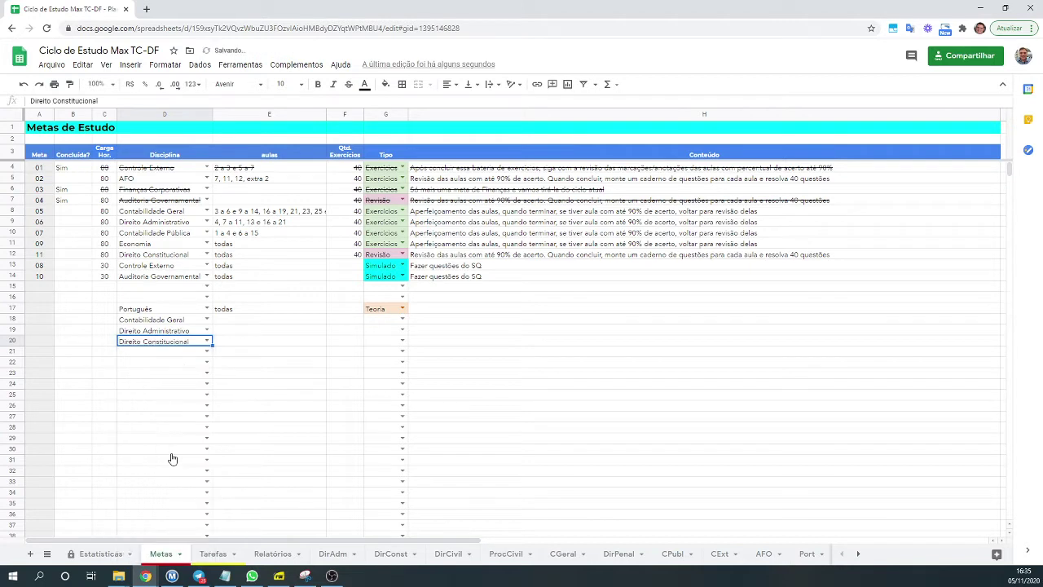
click(207, 351)
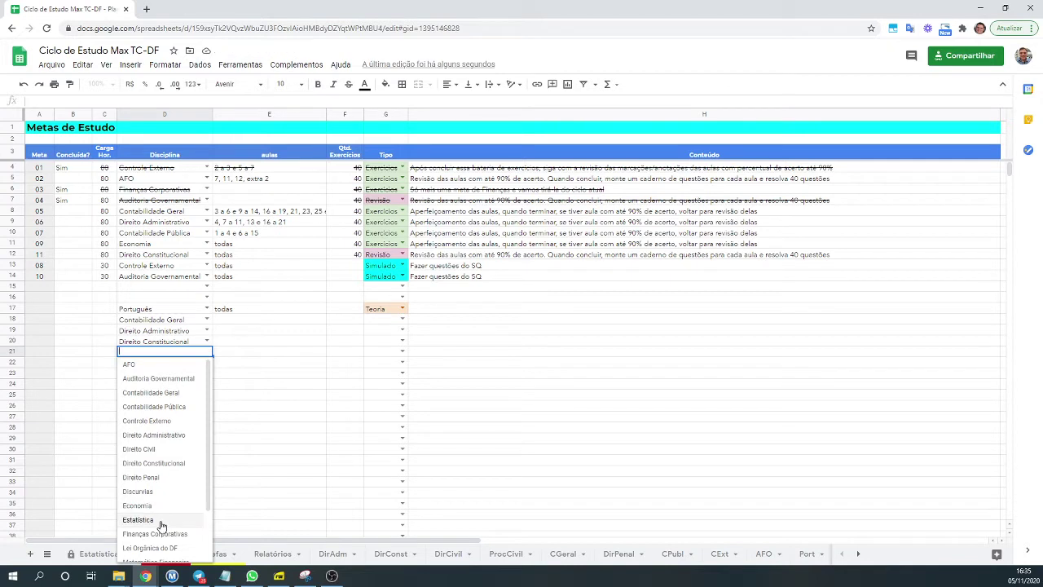
scroll(159, 526, down, 2)
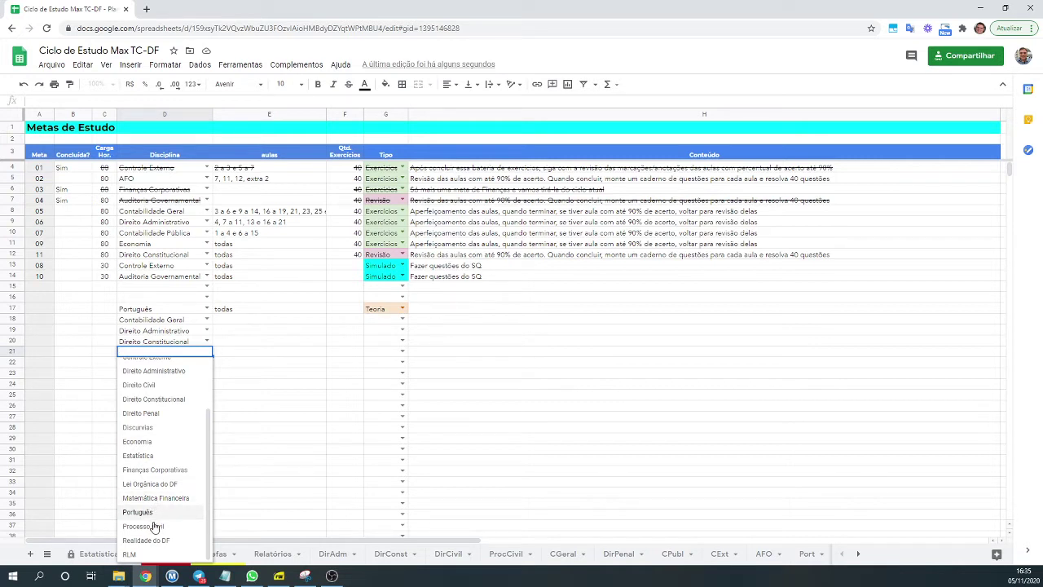
click(139, 558)
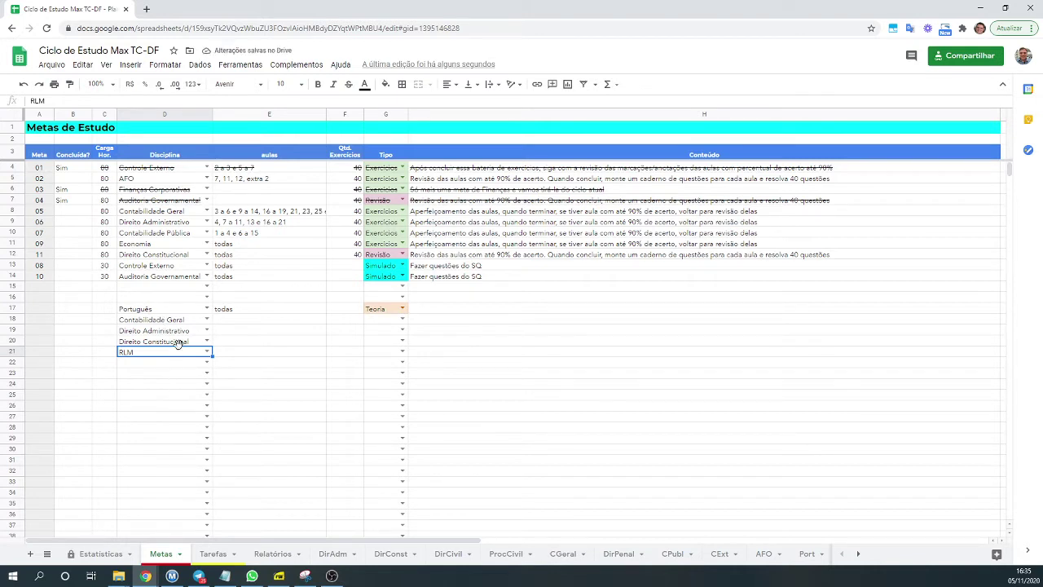
click(145, 310)
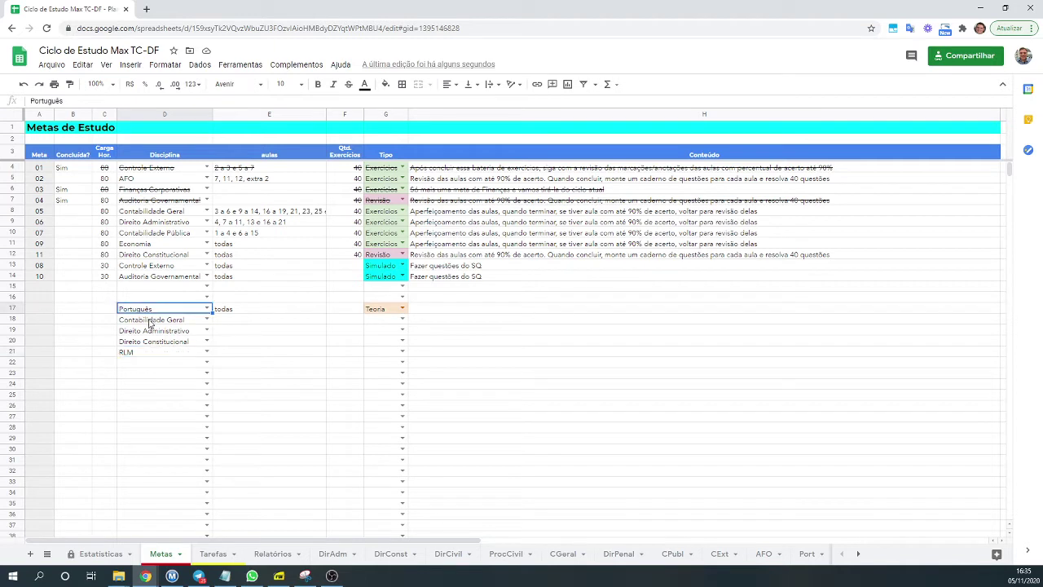
click(150, 324)
click(150, 331)
click(149, 341)
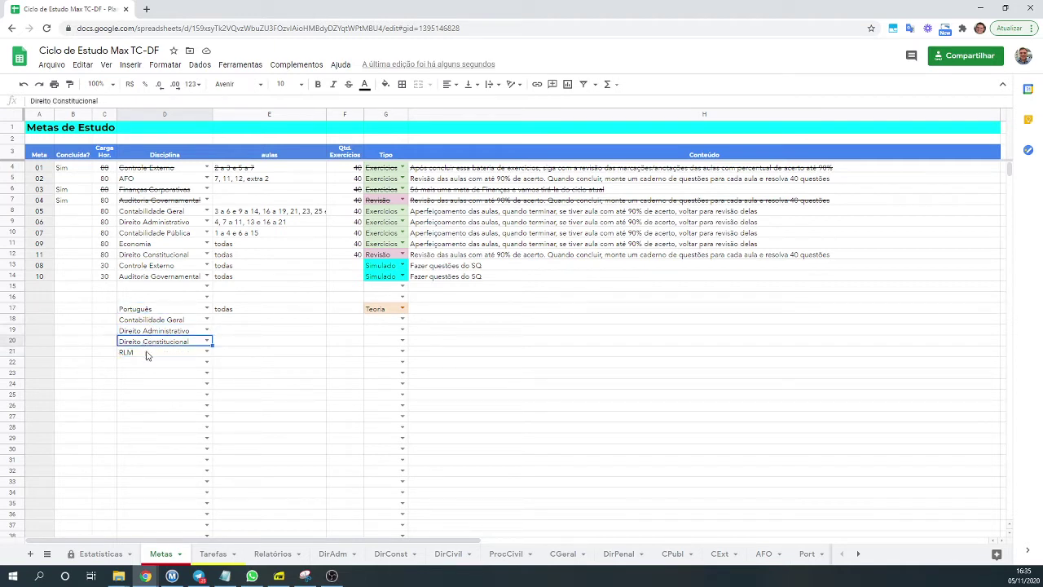
click(148, 352)
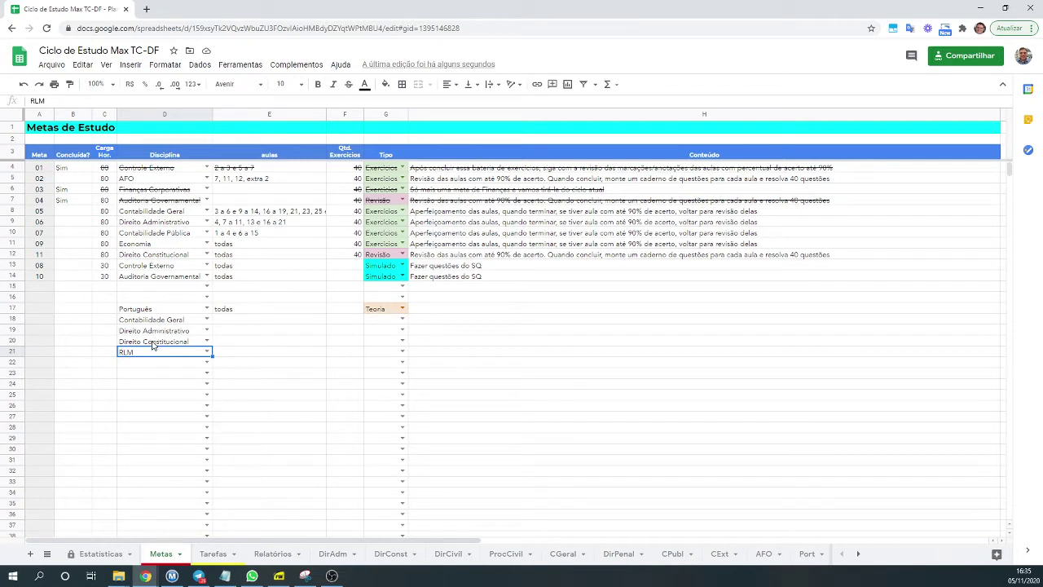
Swap the last two disciplines so RLM is in row 20 and Direito Constitucional in row 21, using row 22 temporarily and clearing it
click(153, 343)
key(ctrl+c)
click(160, 360)
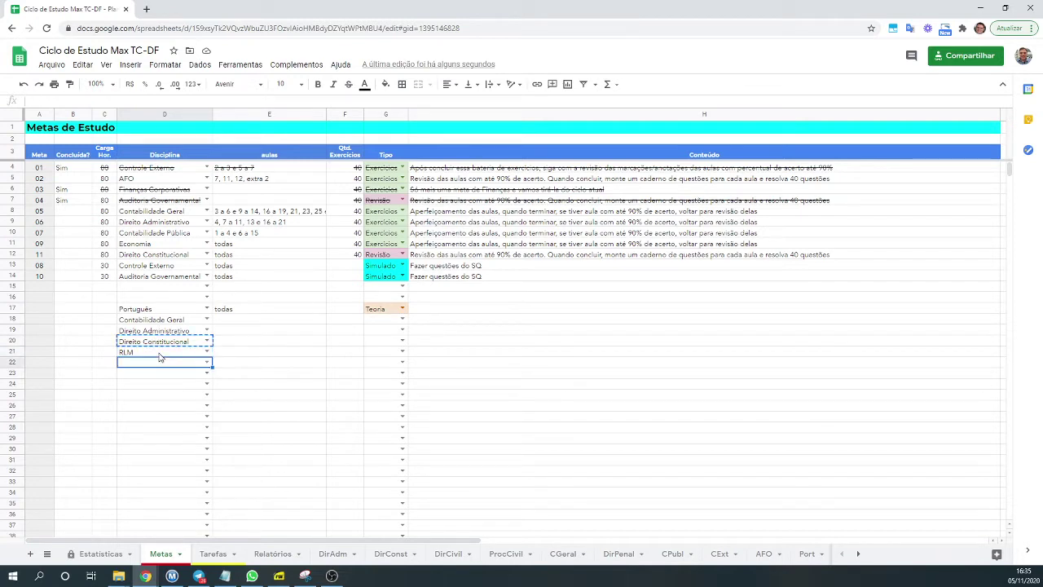
key(ctrl+v)
click(160, 355)
key(ctrl+c)
key(Up)
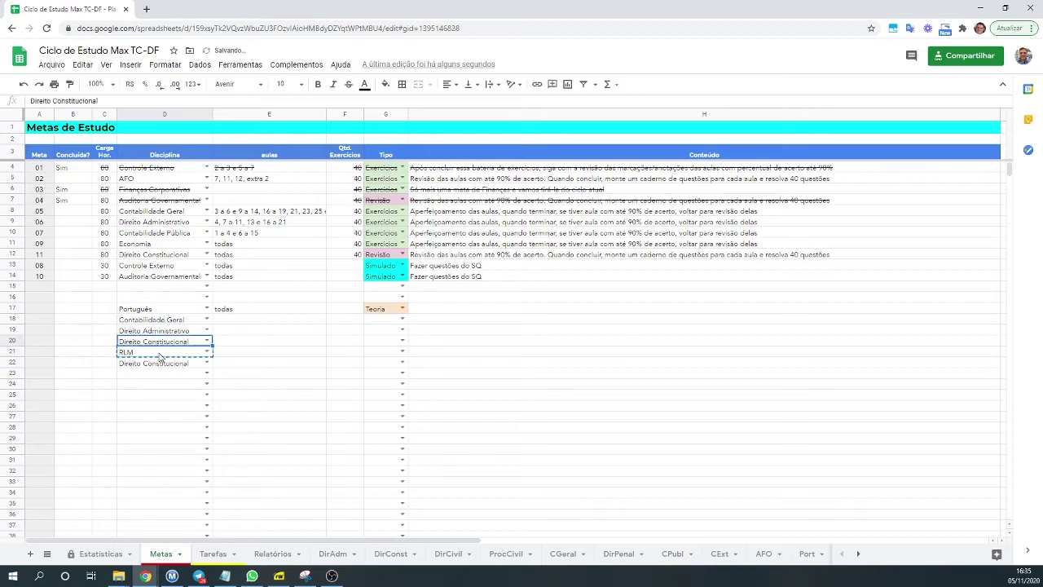
key(ctrl+v)
key(Down)
key(Down)
key(ctrl+c)
key(Up)
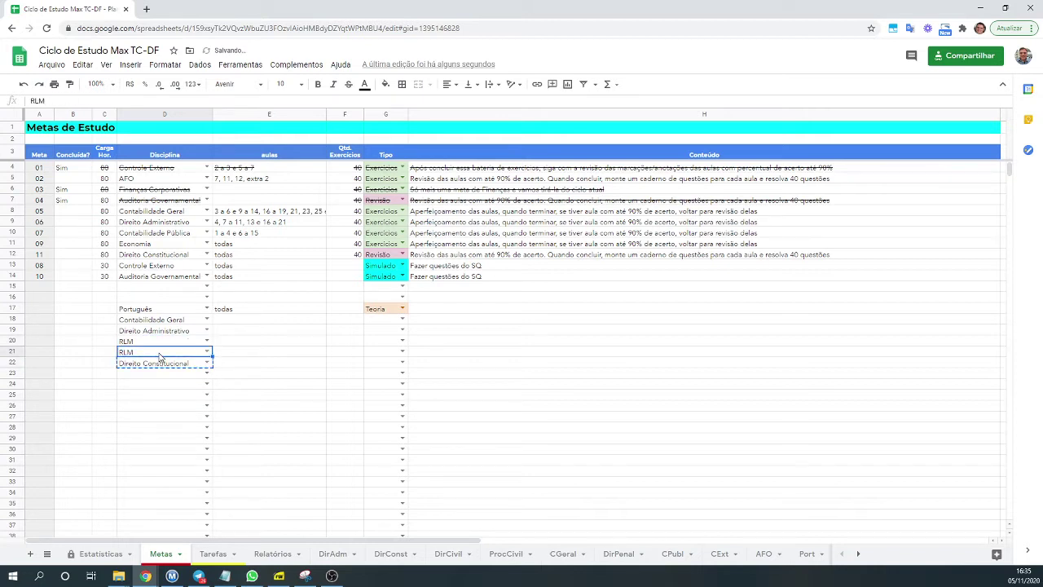
key(ctrl+v)
key(Down)
key(Delete)
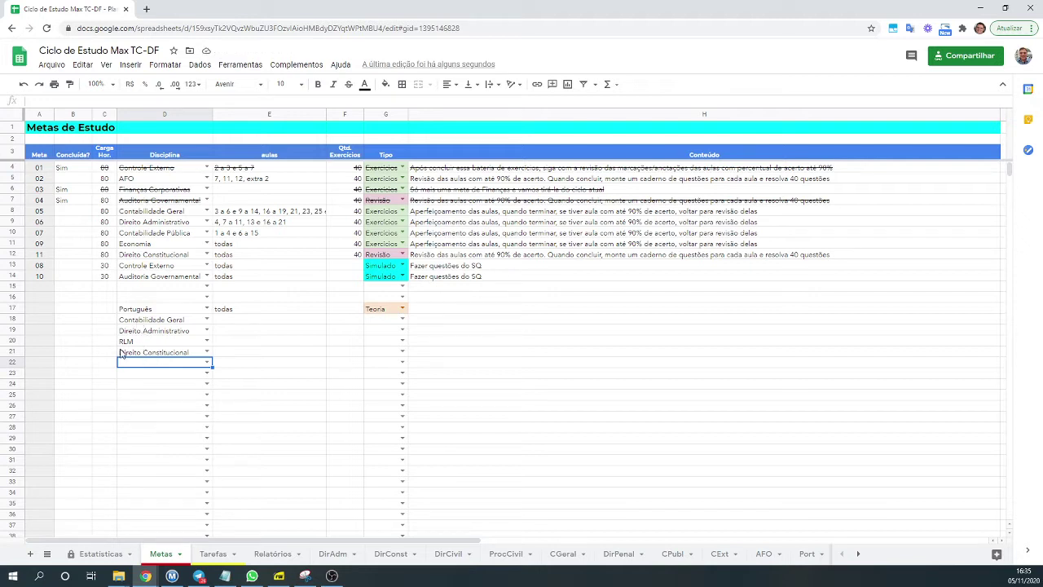
click(124, 342)
click(143, 333)
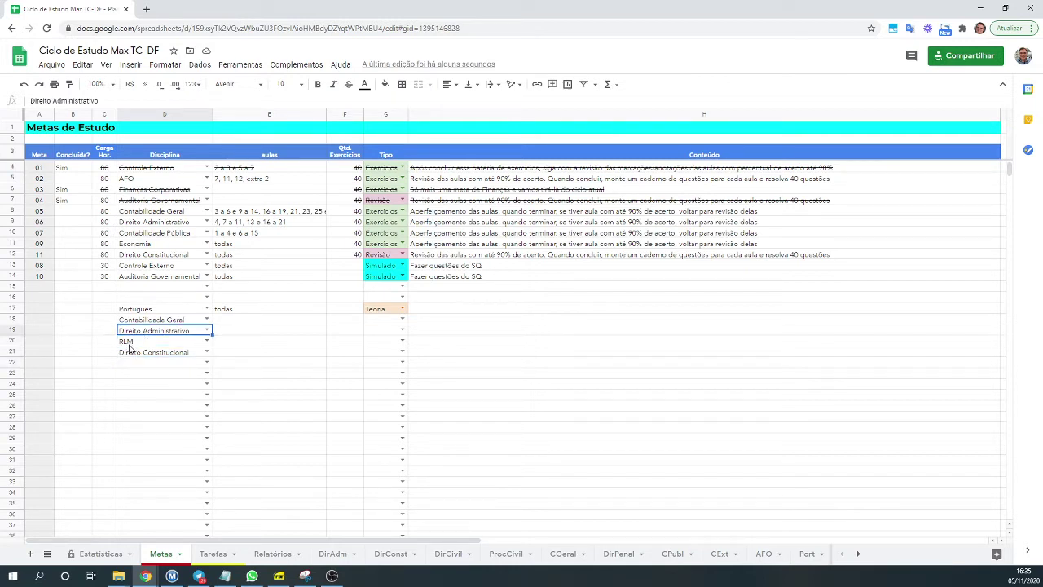
click(129, 343)
click(129, 355)
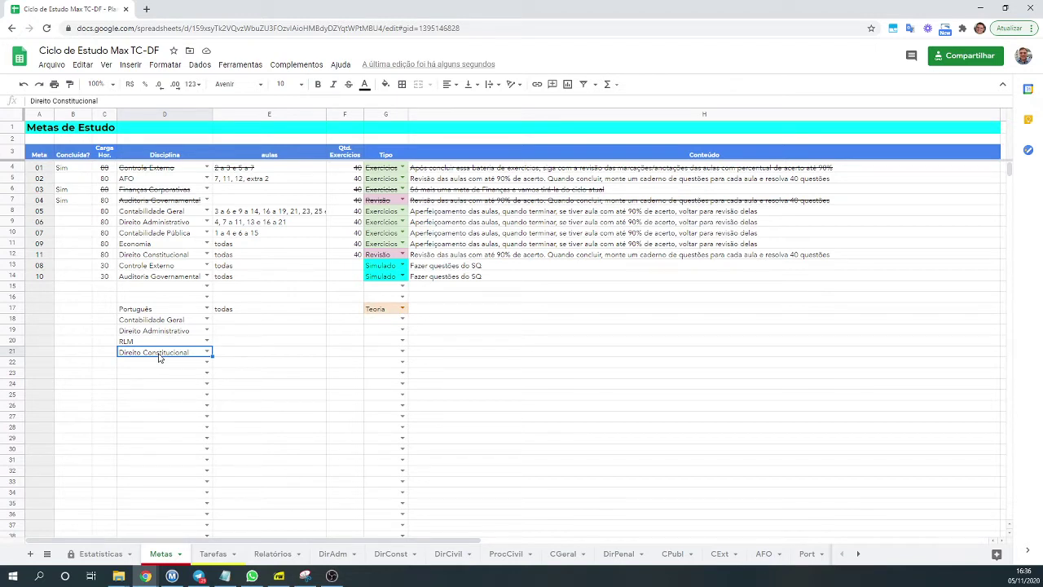
Copy the aulas value "todas" from the Português goal to the four goals in rows 18 to 21
click(301, 312)
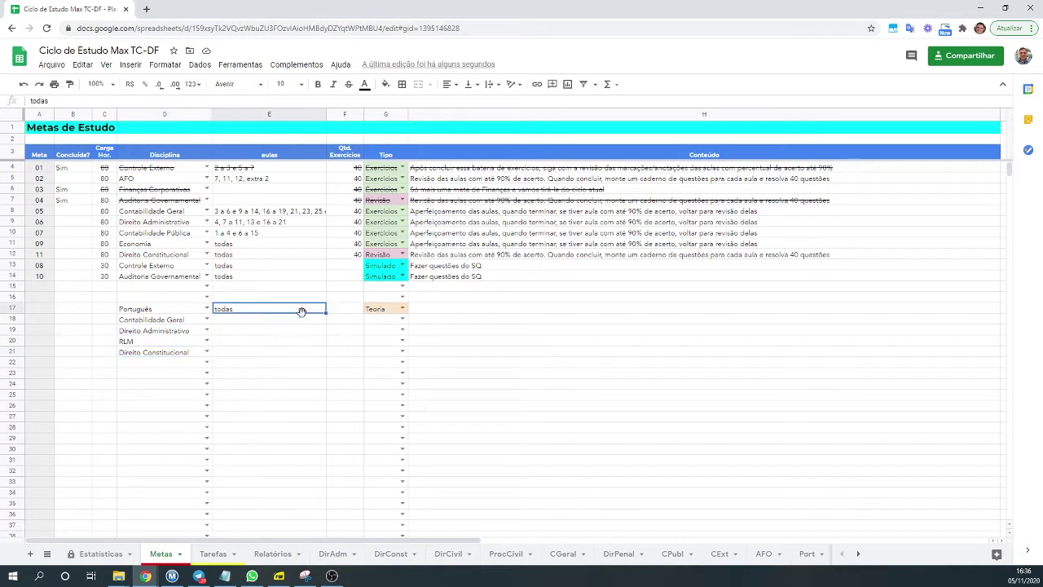
key(ctrl+c)
key(Down)
key(shift+Down)
key(shift+Down)
key(shift+Down)
key(ctrl+v)
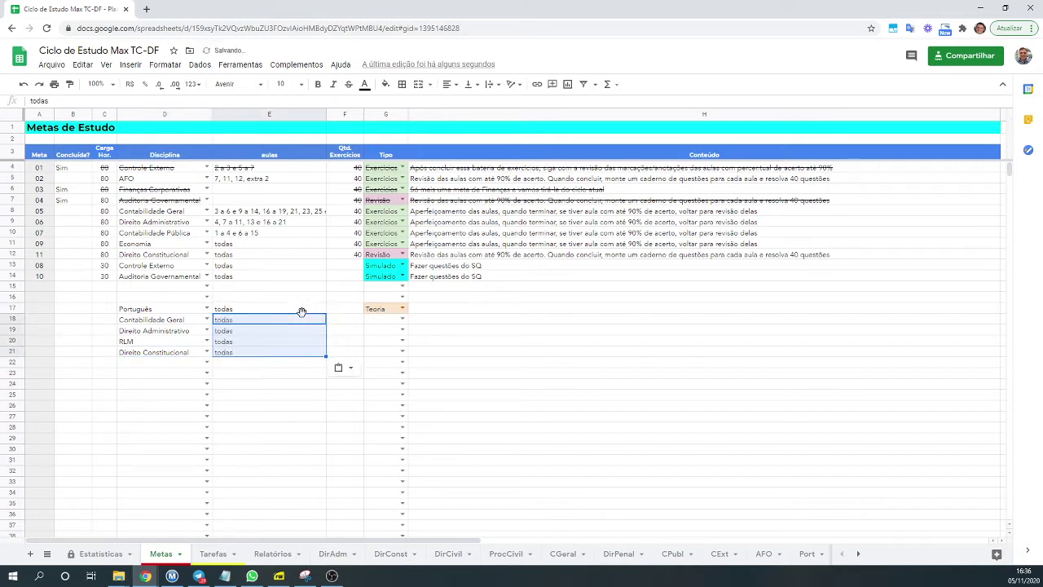
Copy the type Teoria from the Português goal to the four goals in rows 18 to 21
key(Right)
key(Right)
key(Up)
key(ctrl+c)
key(Down)
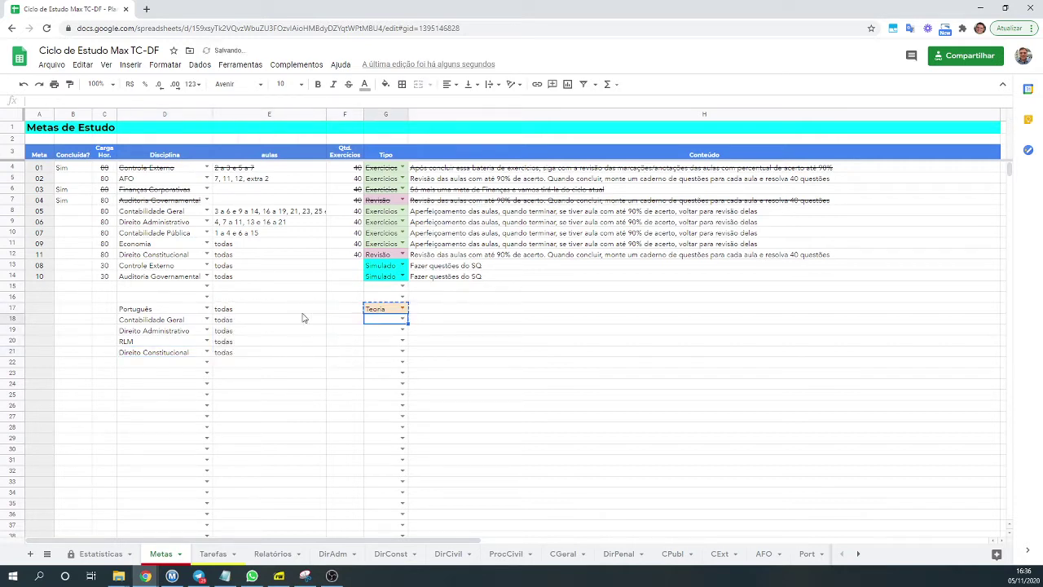
key(shift+Down)
key(shift+Down)
key(shift+Down)
key(ctrl+v)
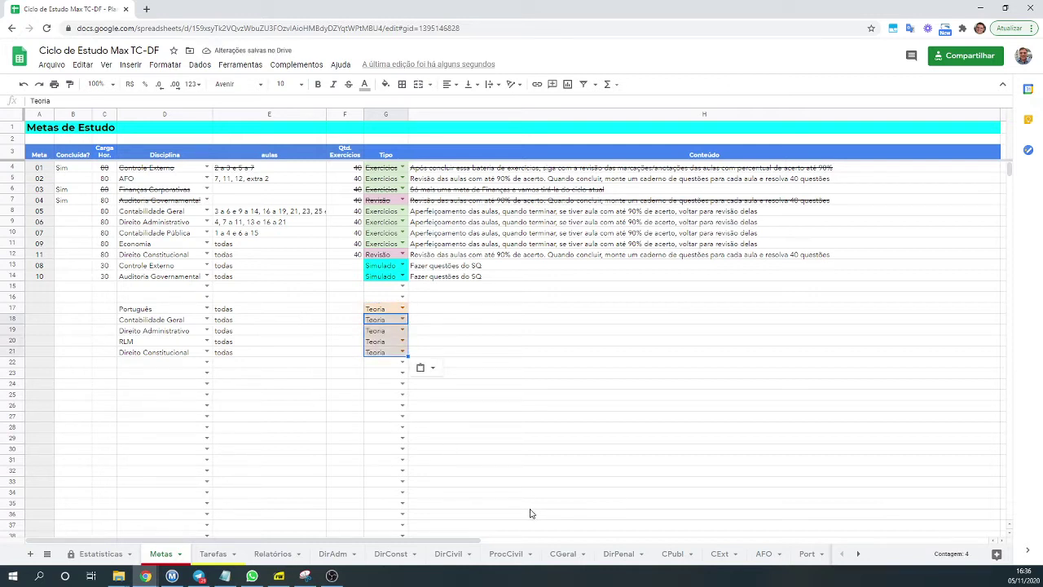
click(491, 408)
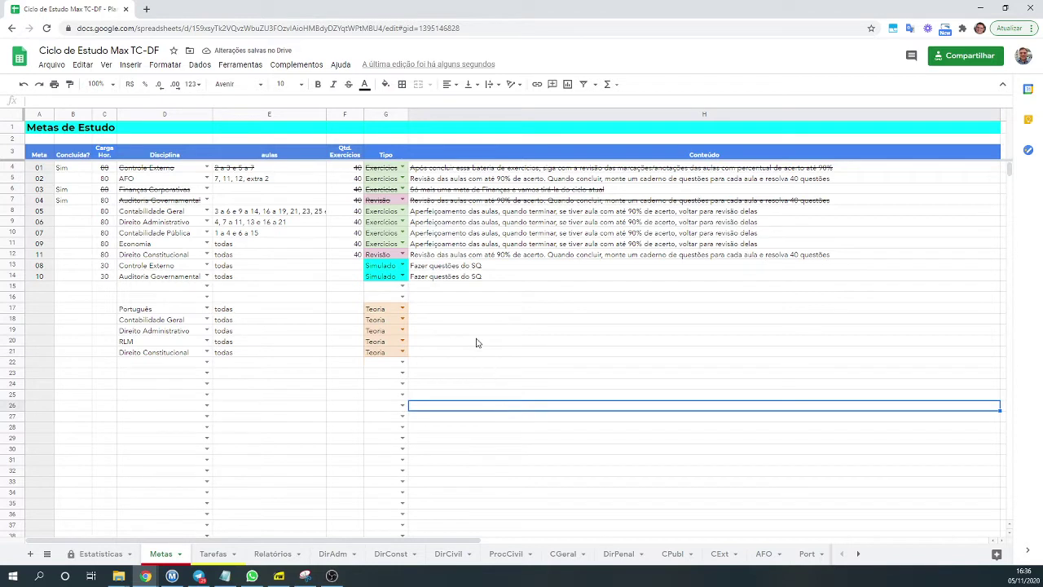
Set the aulas of the Direito Administrativo goal in row 19 to "6 a 15"
click(218, 336)
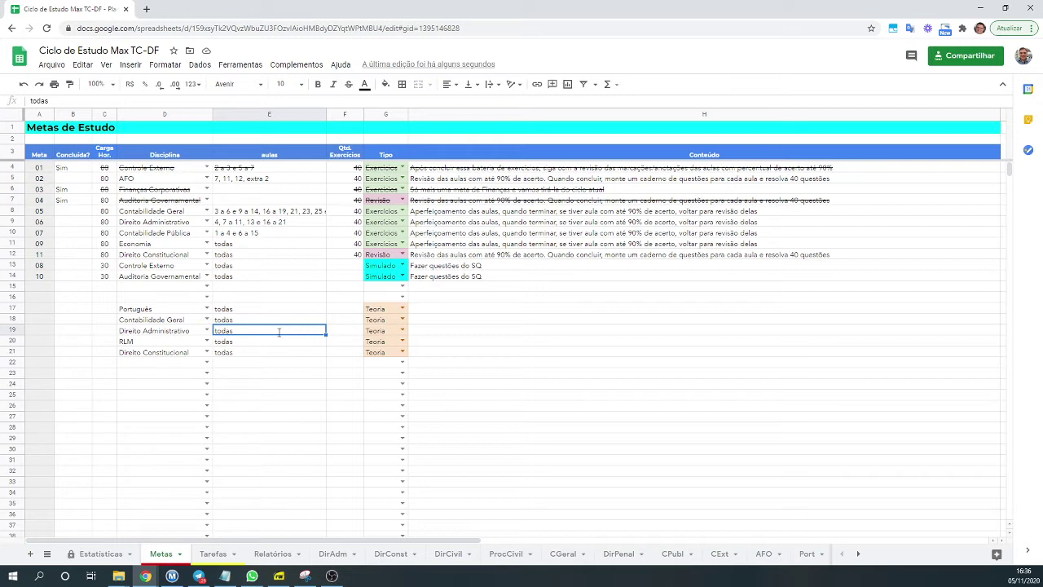
text(6 a)
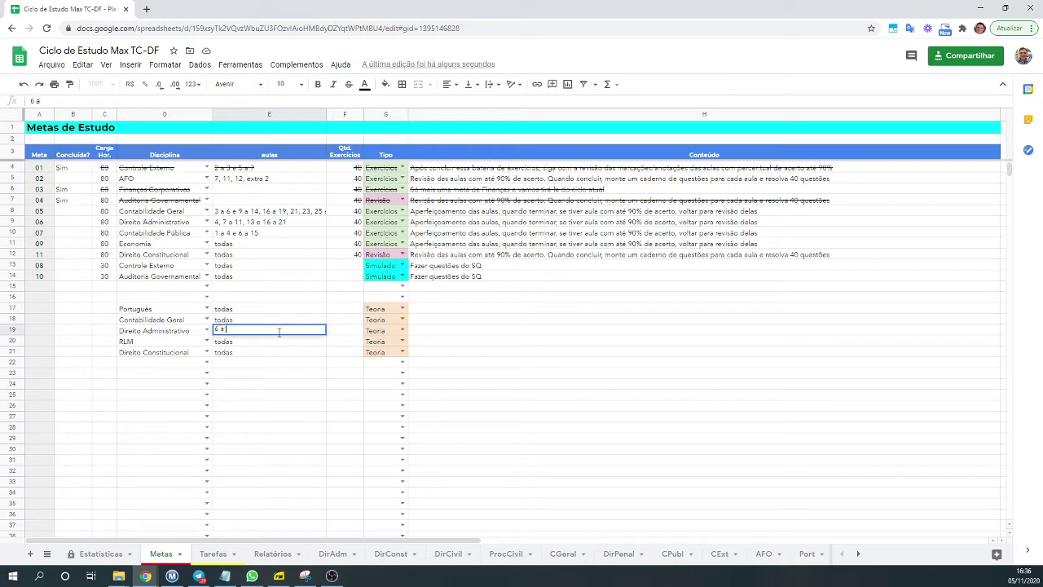
text( 15)
key(Return)
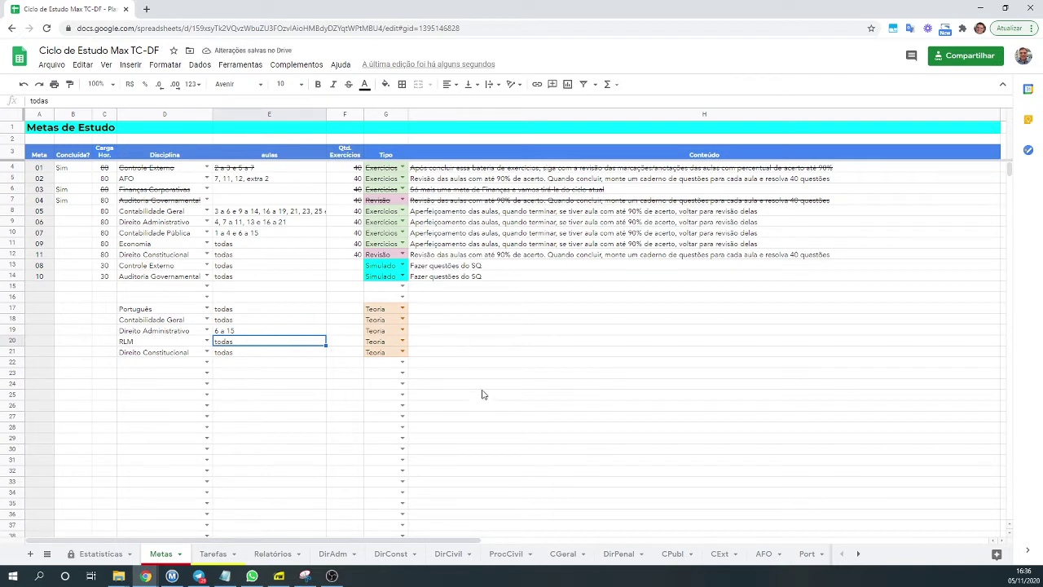
click(241, 331)
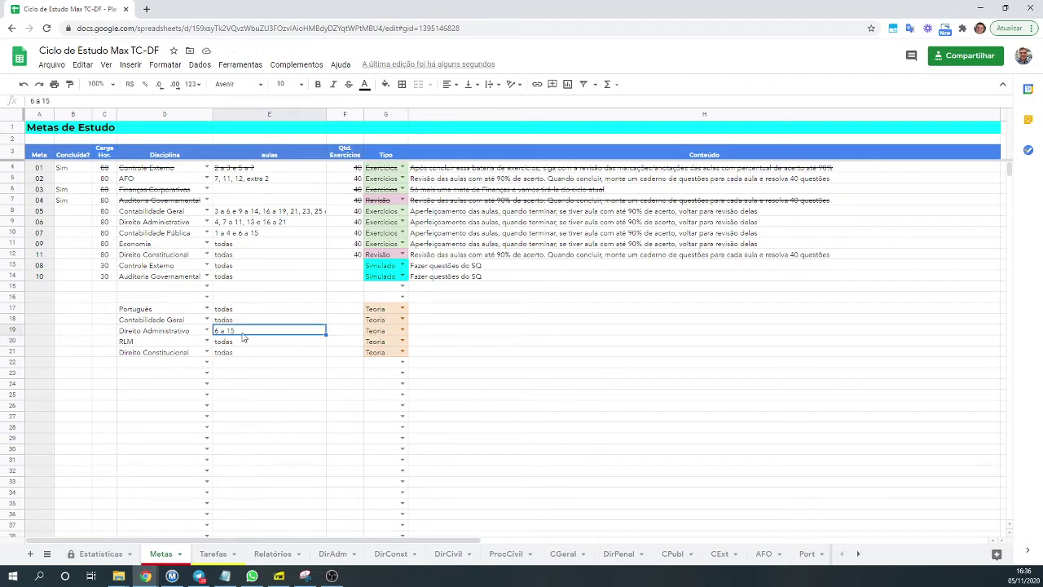
Enter a Carga Hor. of 80 for each of the five goals in rows 17 to 21
click(105, 310)
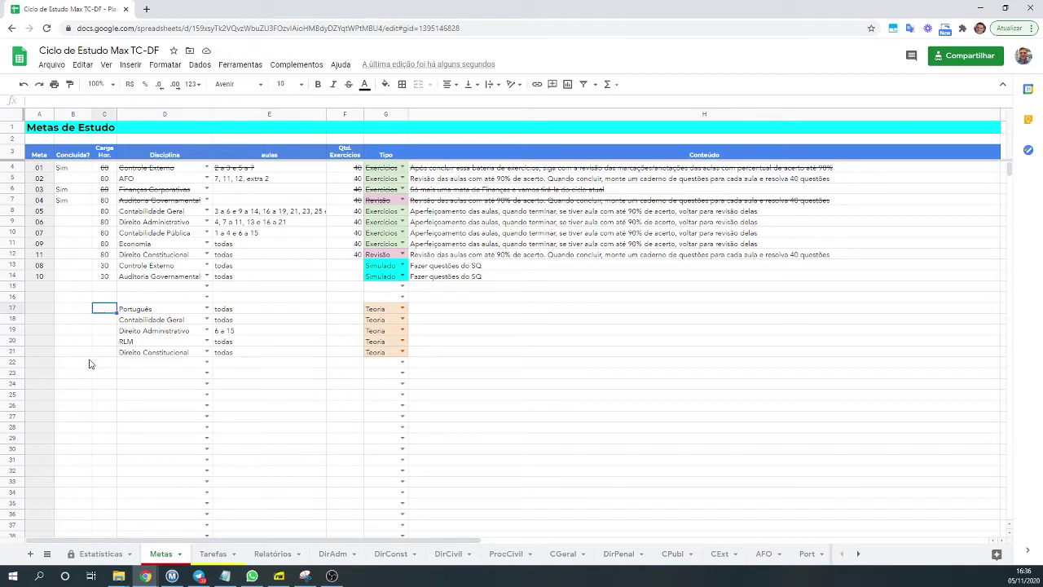
text(80)
key(Return)
text(80)
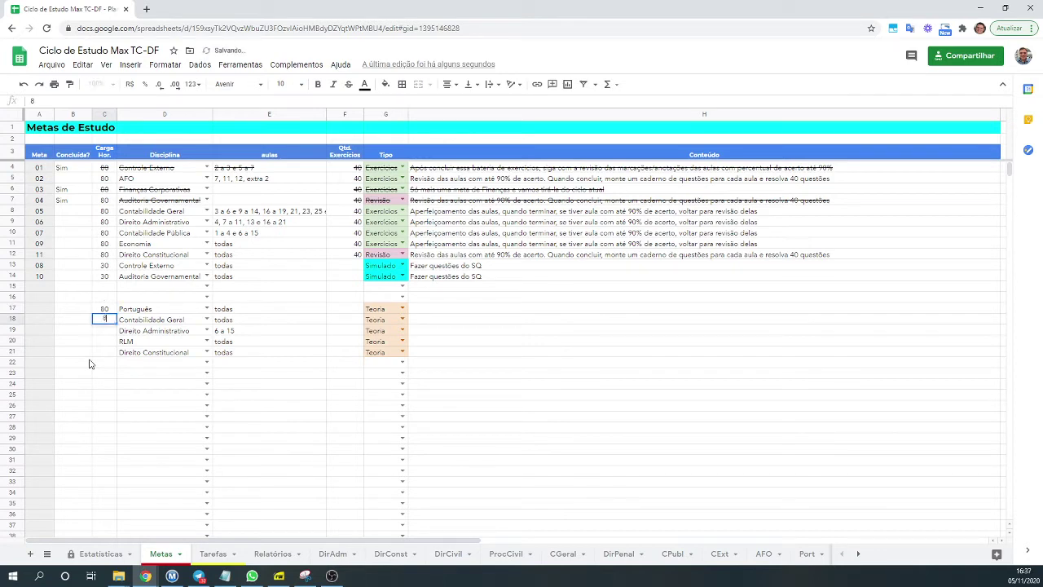
key(Return)
text(80)
key(Return)
text(80)
key(Return)
text(80)
key(Return)
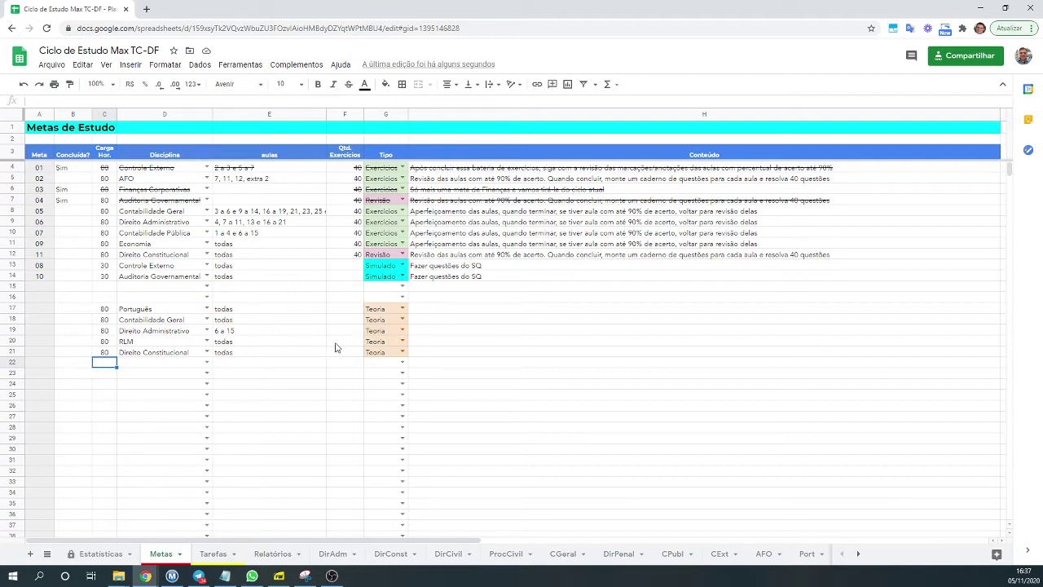
Change the type of the Direito Constitucional goal in row 21 to Revisão
click(165, 352)
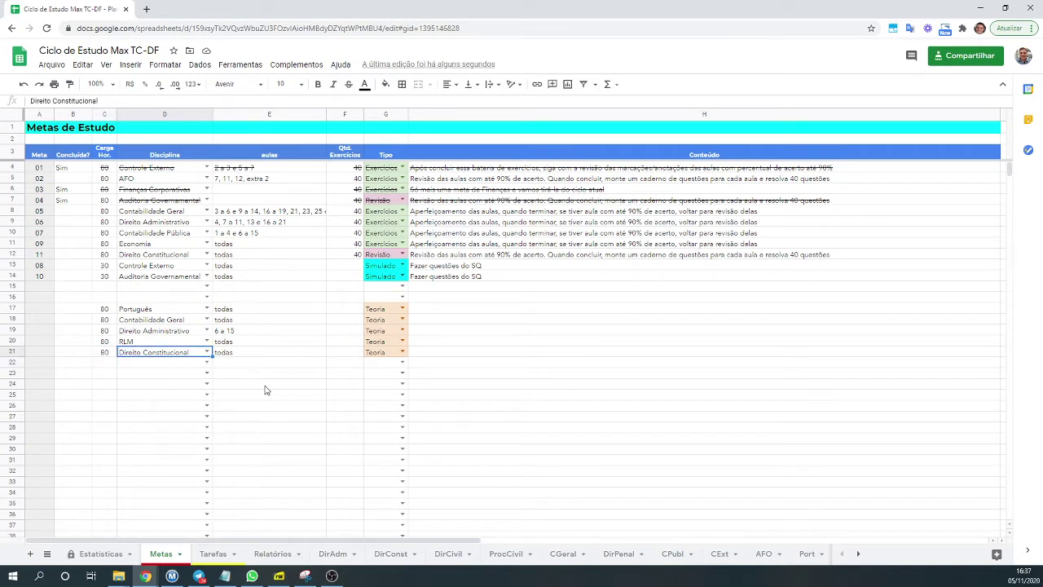
click(233, 355)
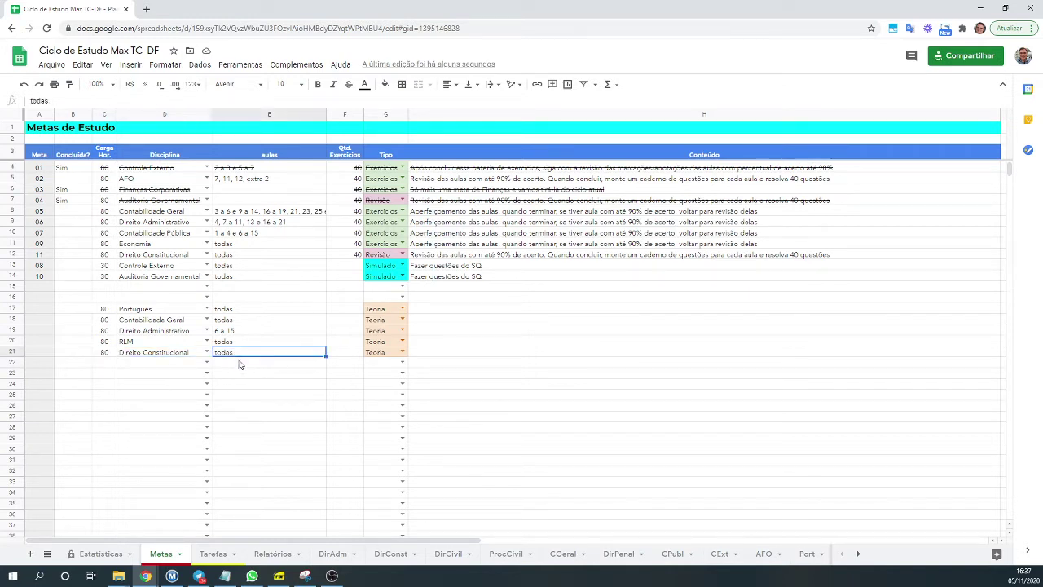
click(402, 352)
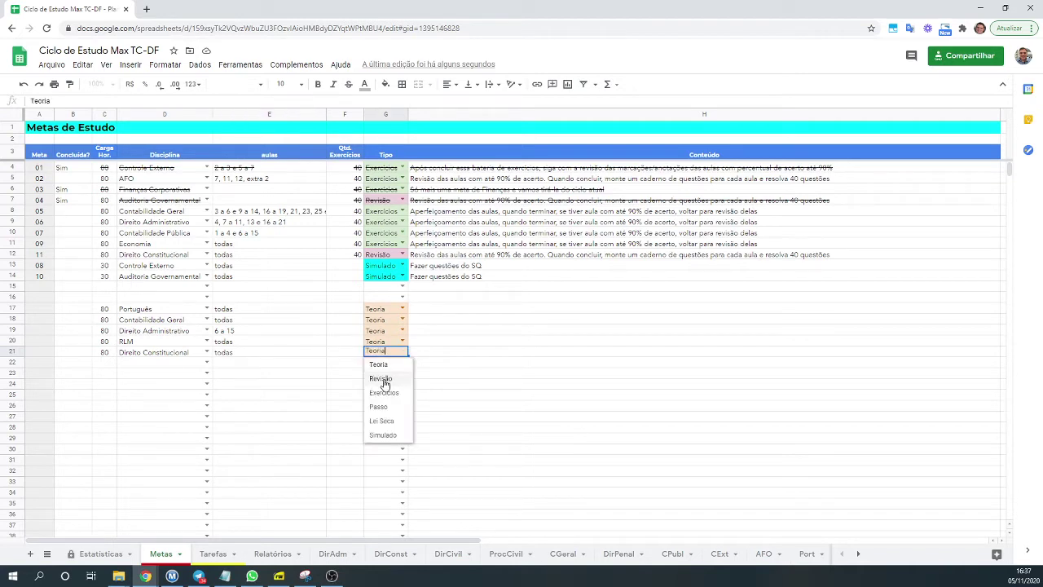
click(384, 379)
Enter "Reveja suas marcações e anotações do PDF das aulas indicadas" as the Conteúdo of the Direito Constitucional goal in row 21
click(419, 356)
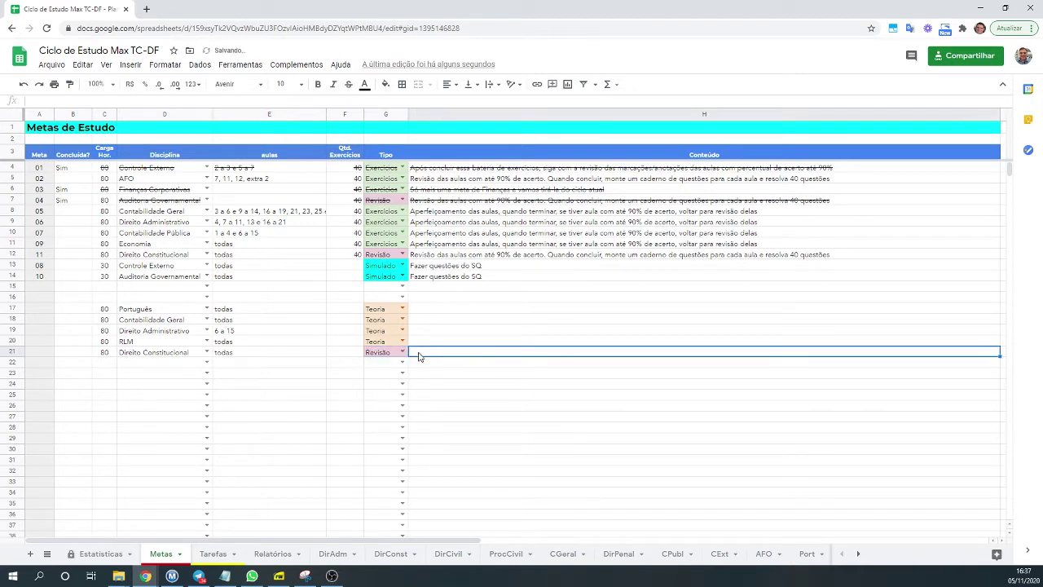
text(REveja su)
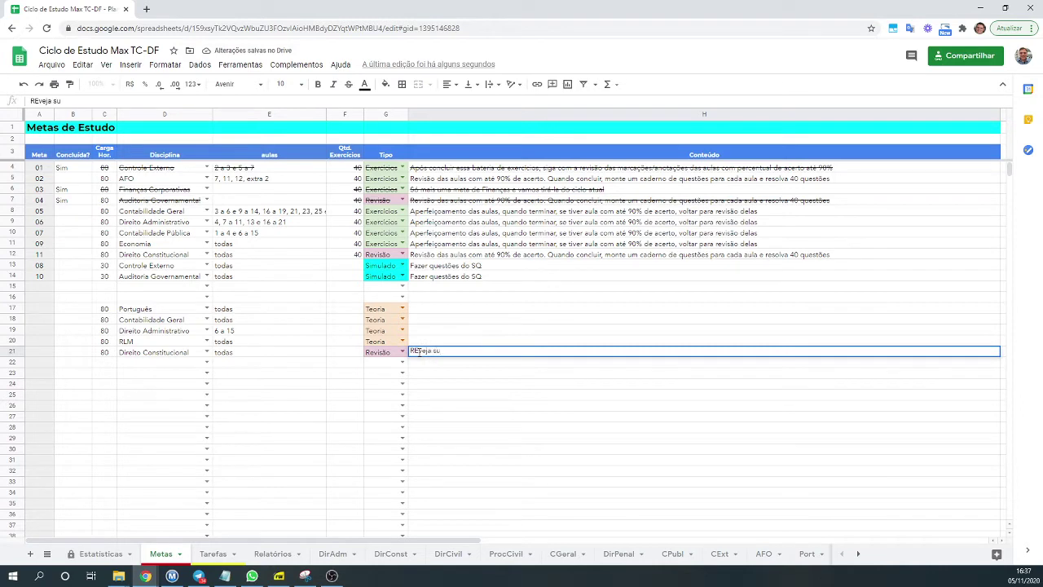
text(as)
key(BackSpace)
text(as)
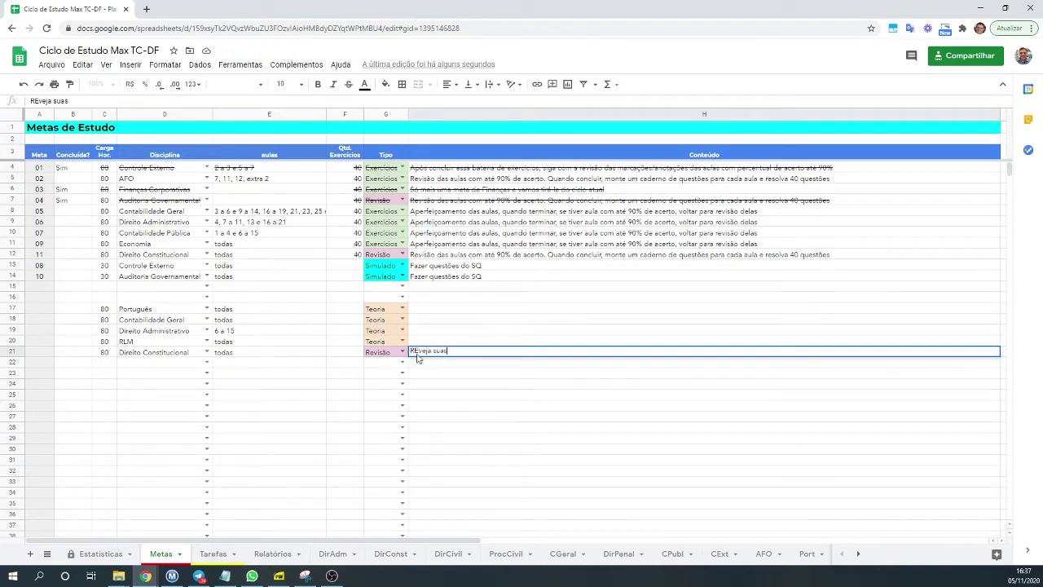
key(Right)
key(Right)
key(BackSpace)
text(eja suas marcações e anotações)
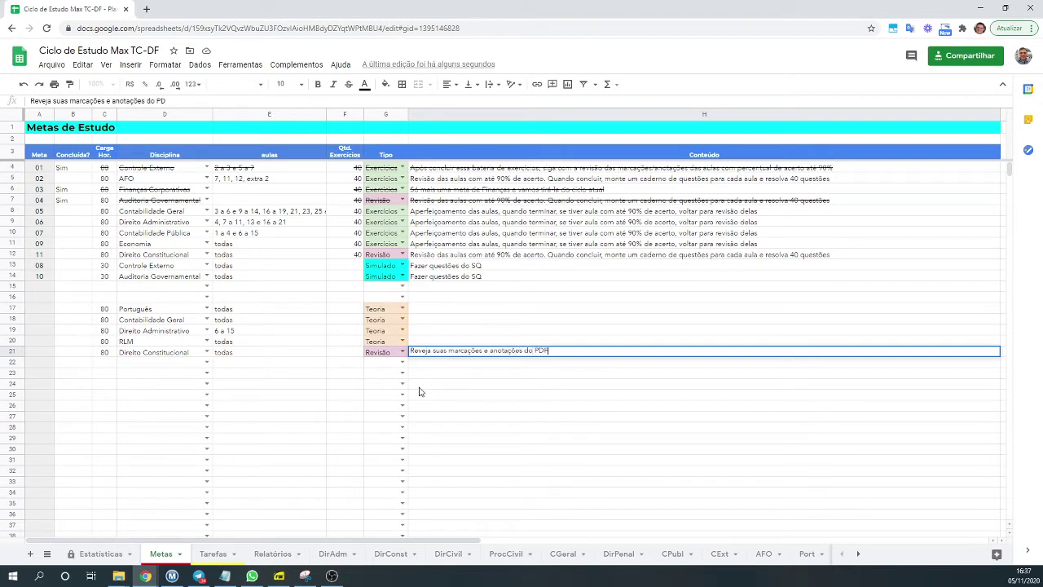
text( do PDF das aulas indicadas)
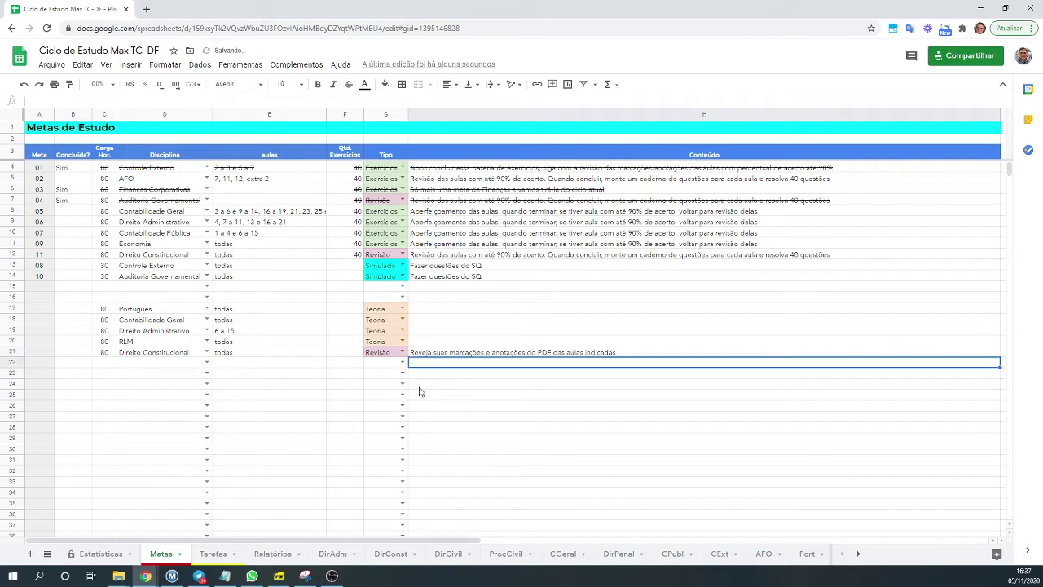
Set the Carga Hor. of the Direito Constitucional goal in row 21 to 40
key(Left)
key(Left)
key(Left)
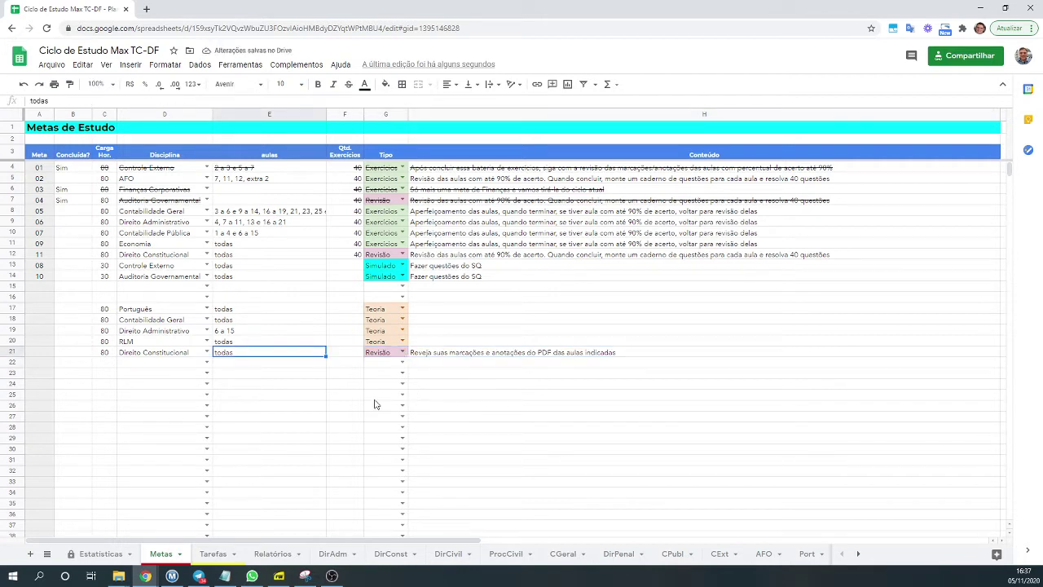
click(105, 352)
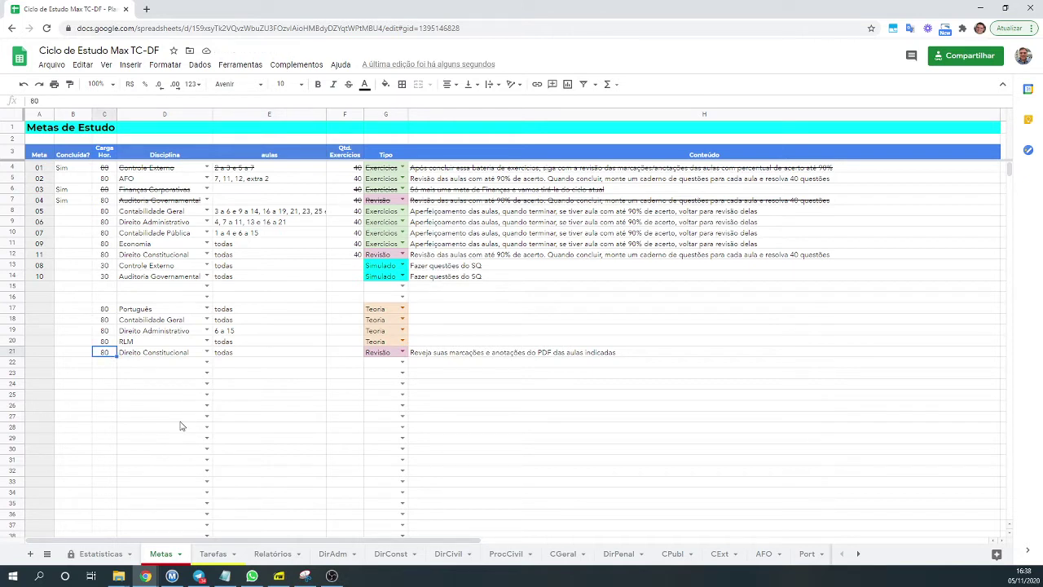
text(40)
key(Return)
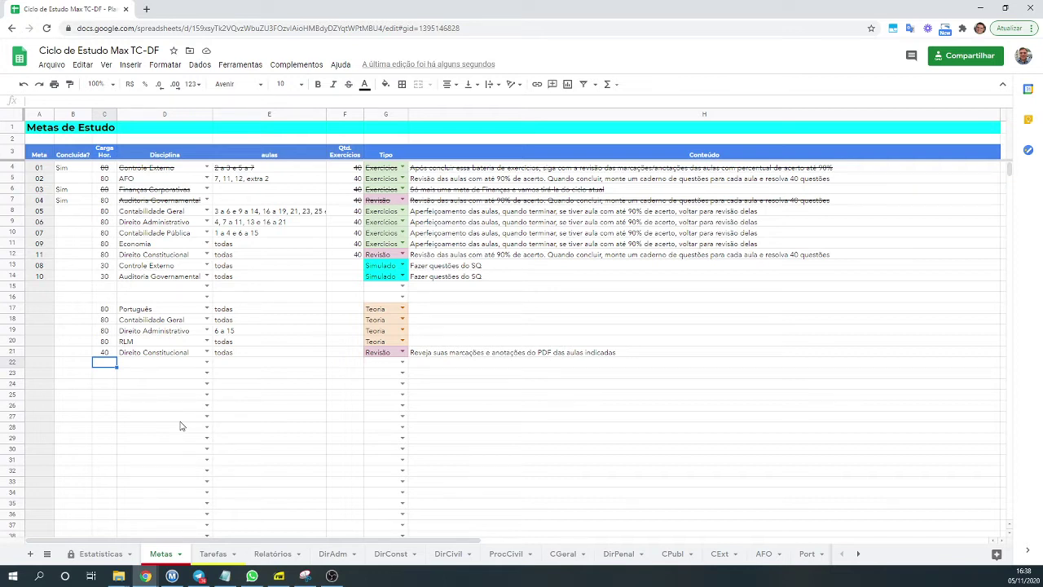
Review how the Carga Hor. is distributed among the five planned goals in rows 17 to 21
click(112, 352)
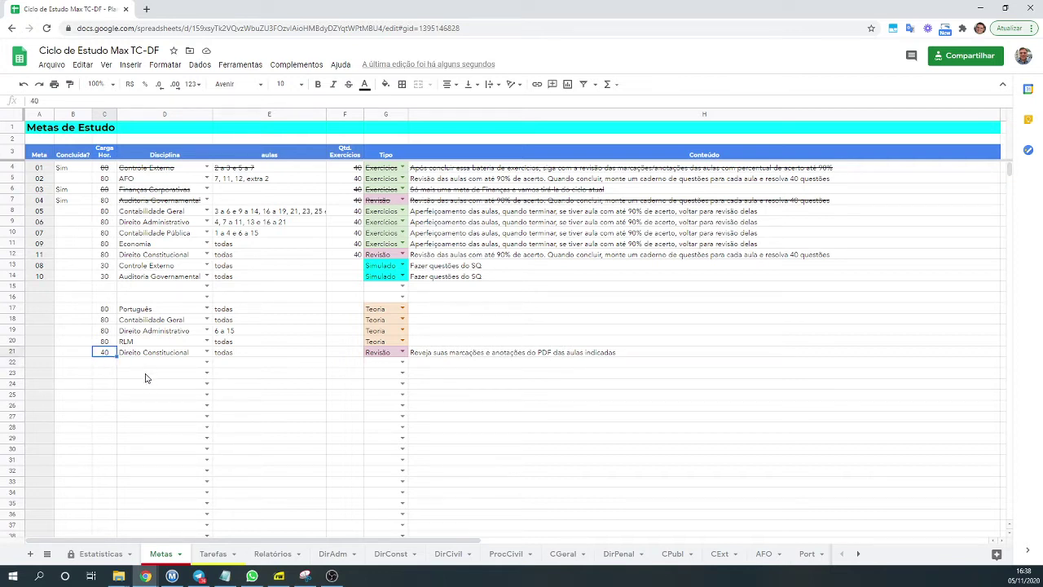
click(101, 311)
drag(125, 313, 122, 342)
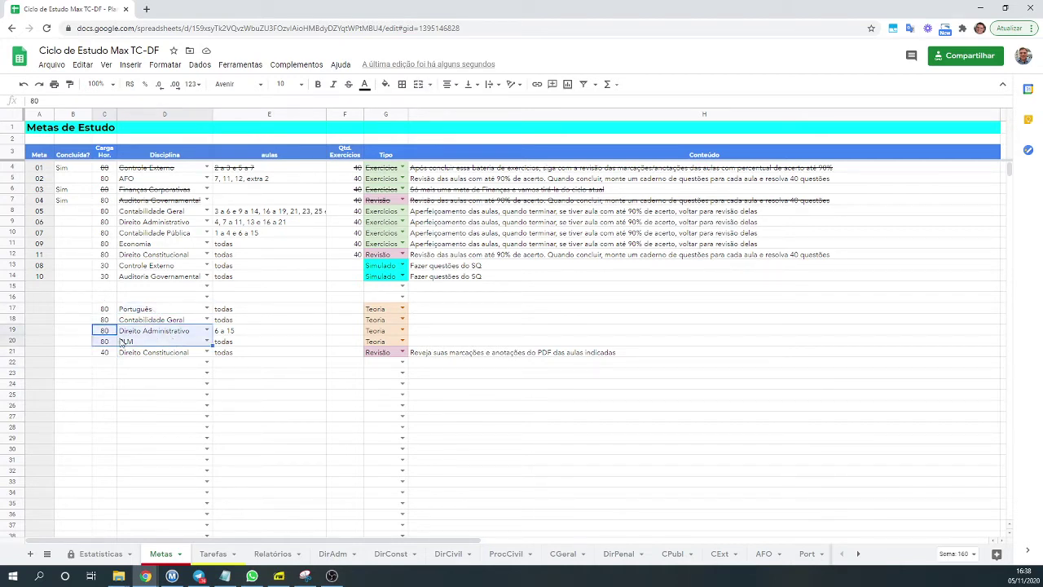
click(137, 368)
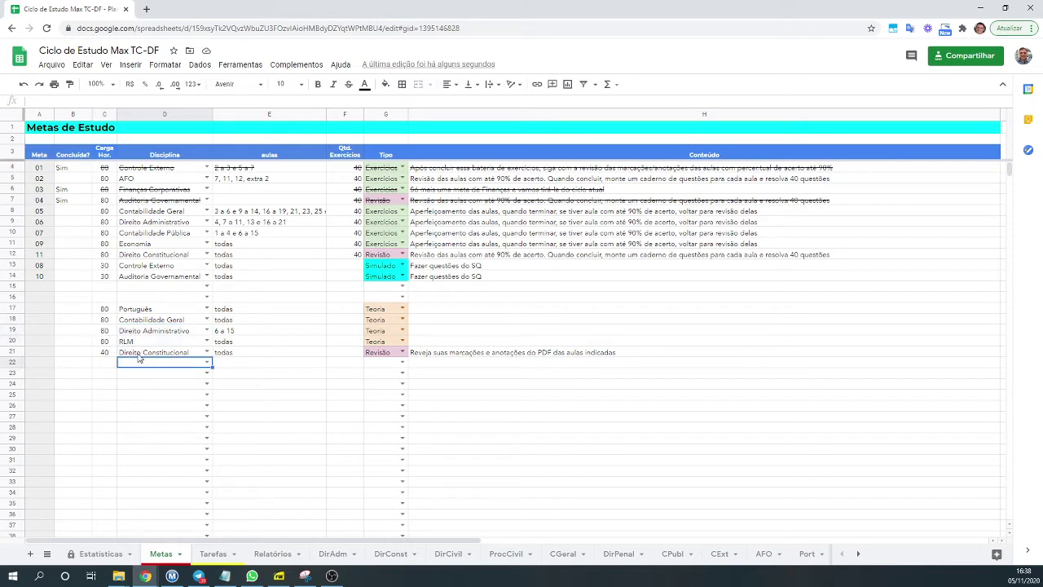
click(139, 352)
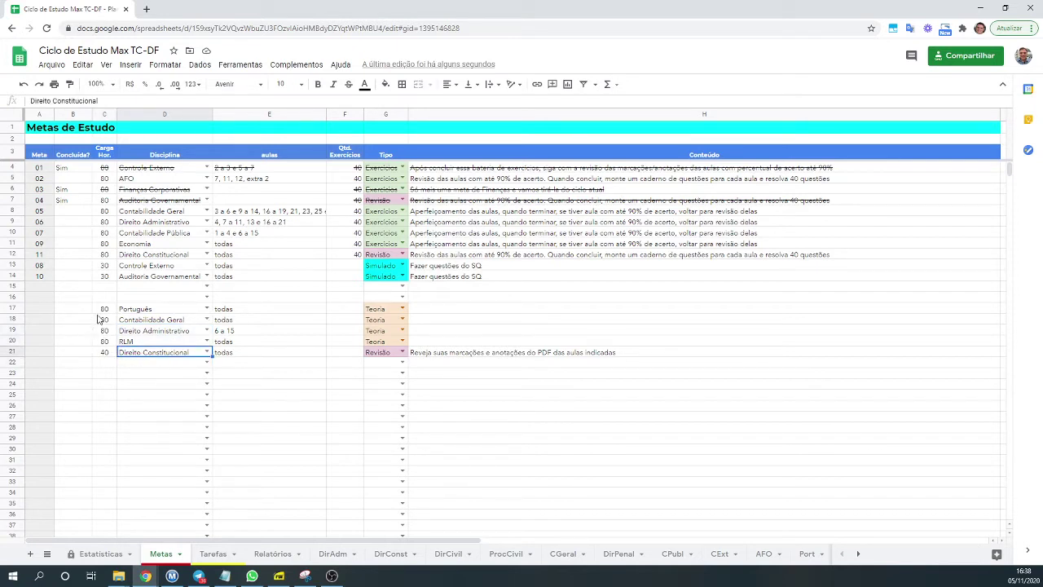
drag(104, 311, 107, 359)
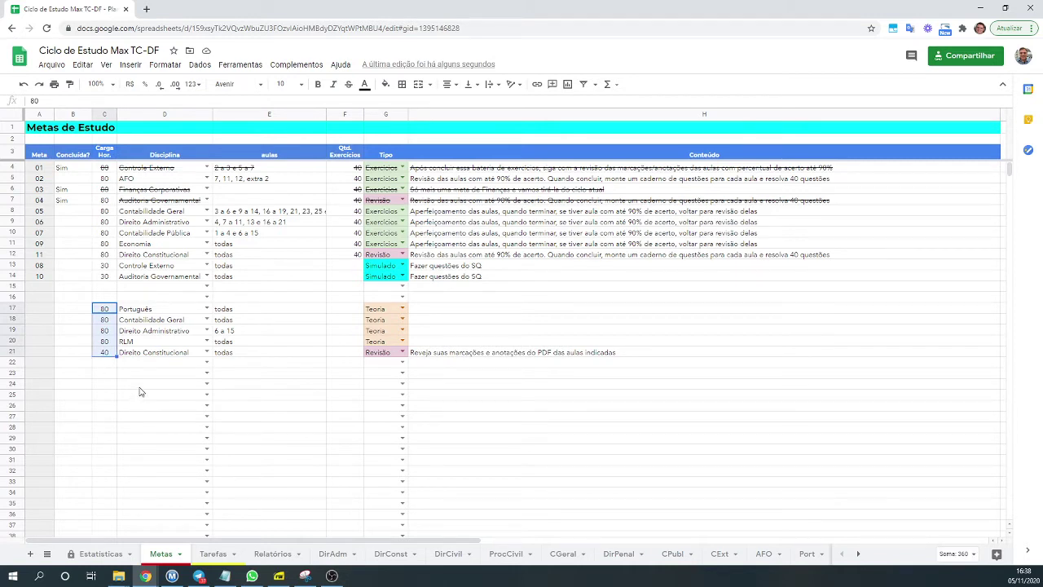
click(145, 385)
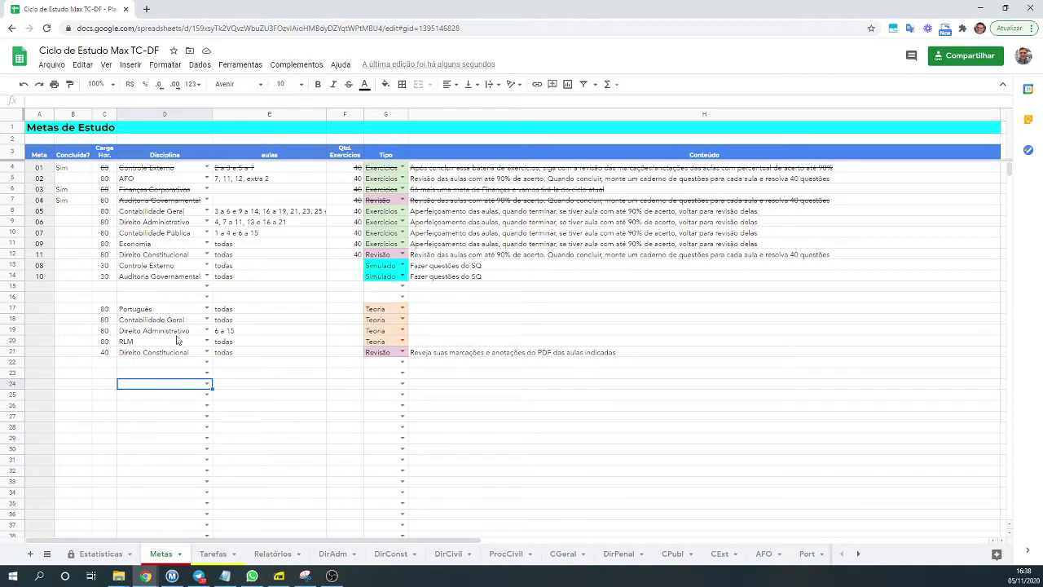
click(112, 312)
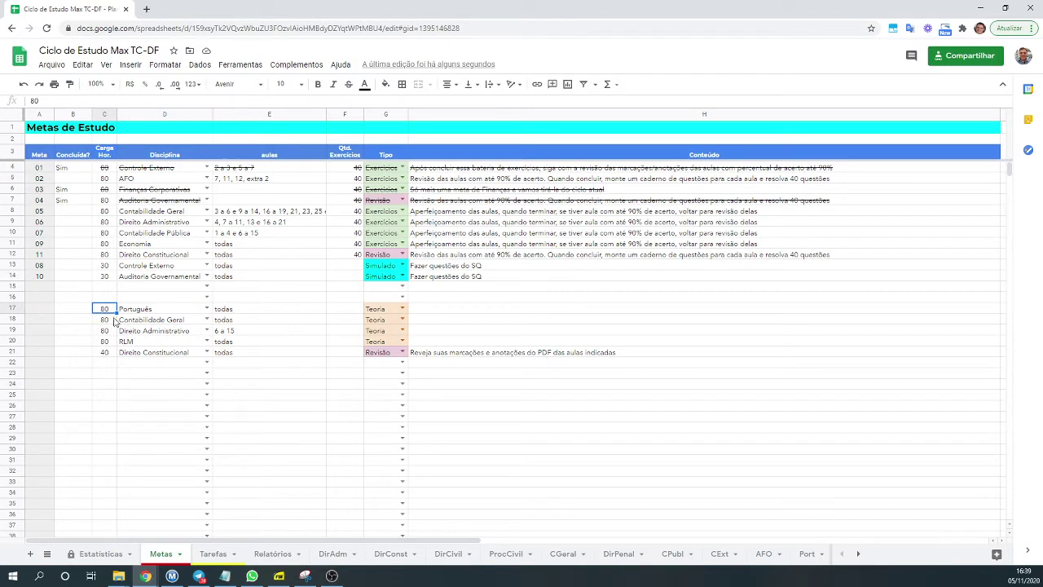
click(108, 321)
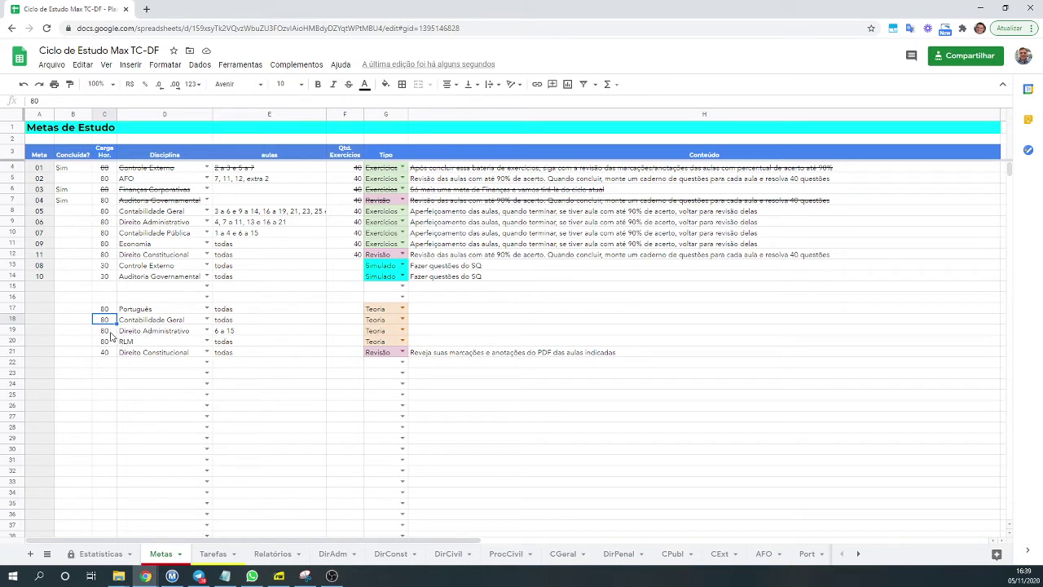
drag(112, 333, 114, 343)
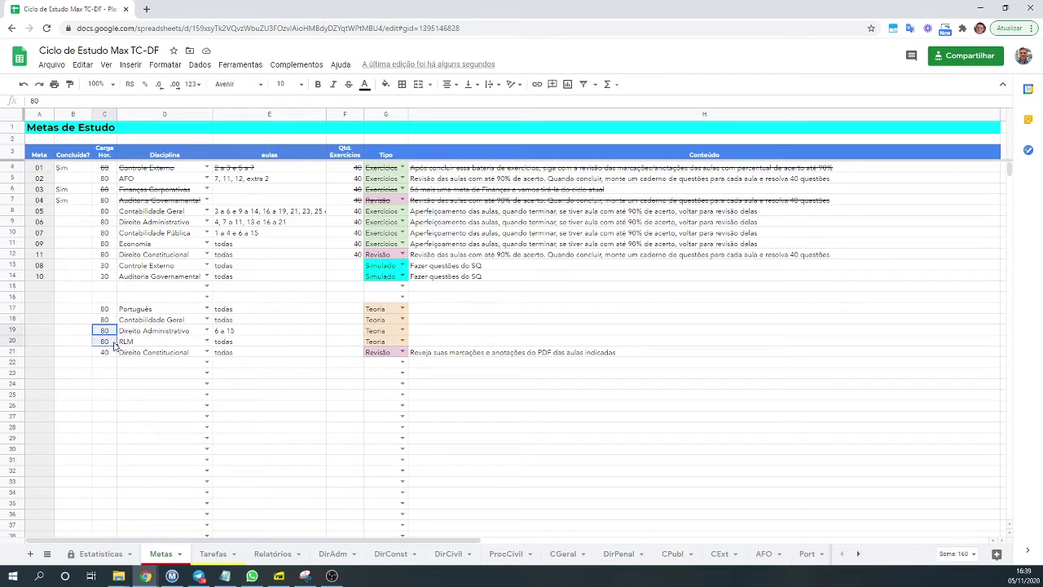
click(103, 355)
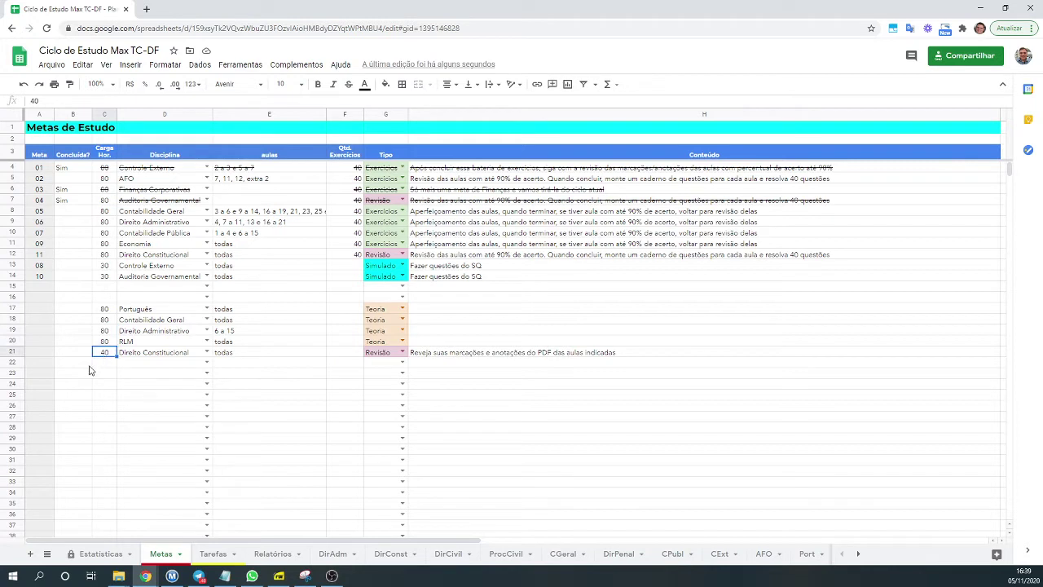
click(107, 311)
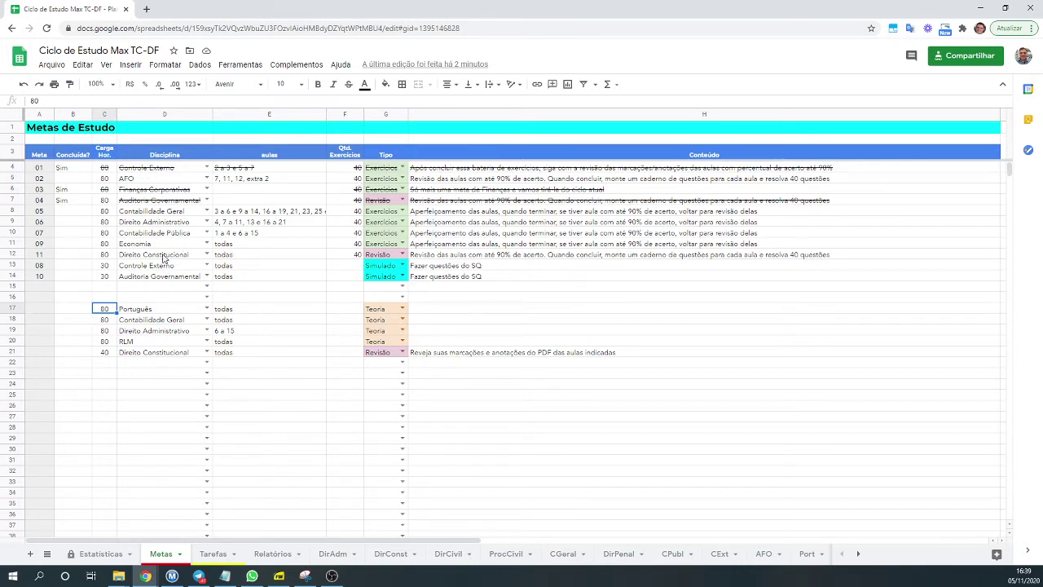
Review the disciplines, aulas and types of the Exercícios and Revisão goals still open in rows 5 to 12
click(145, 180)
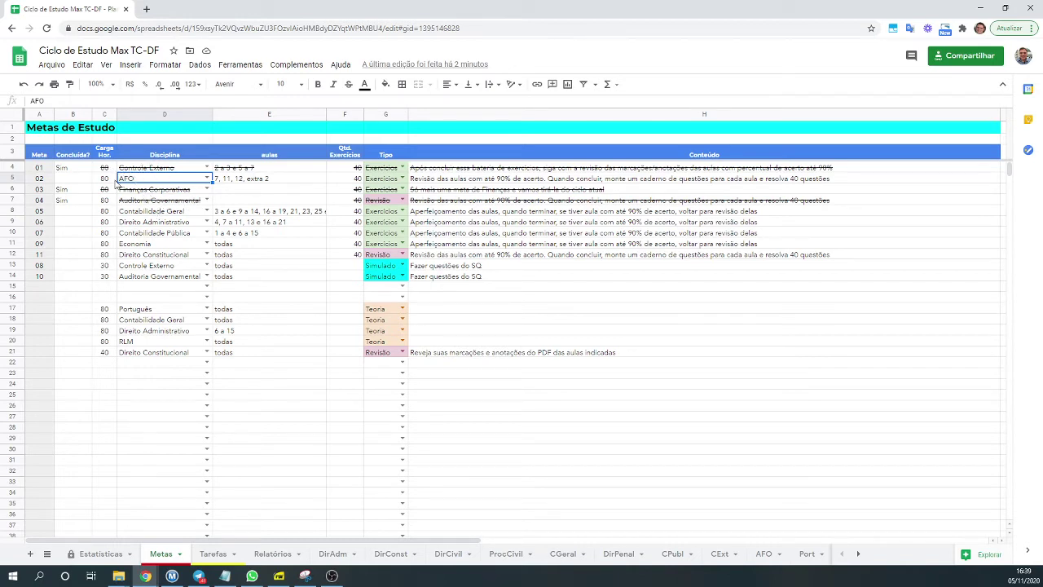
click(144, 217)
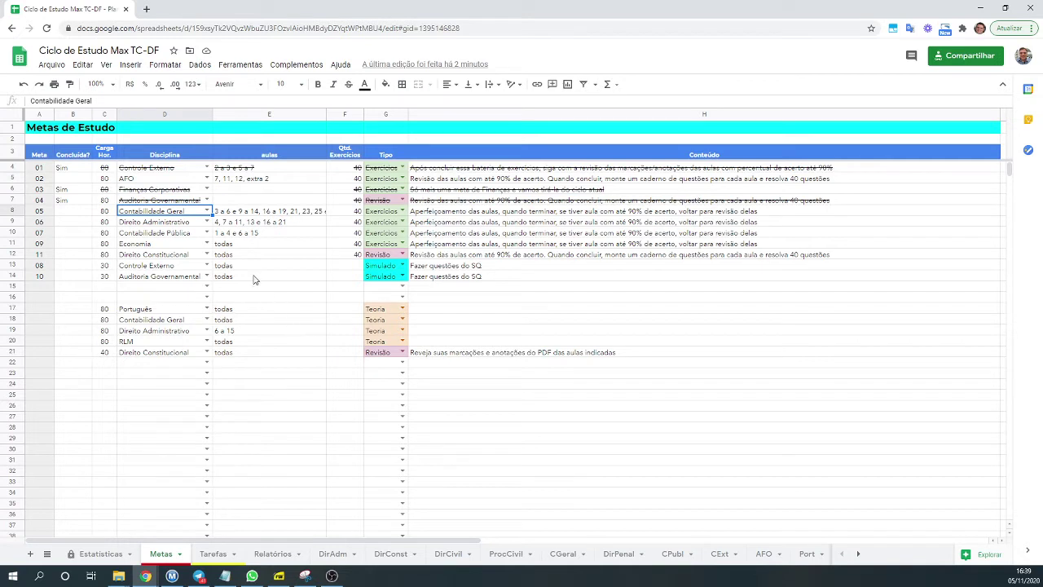
click(224, 214)
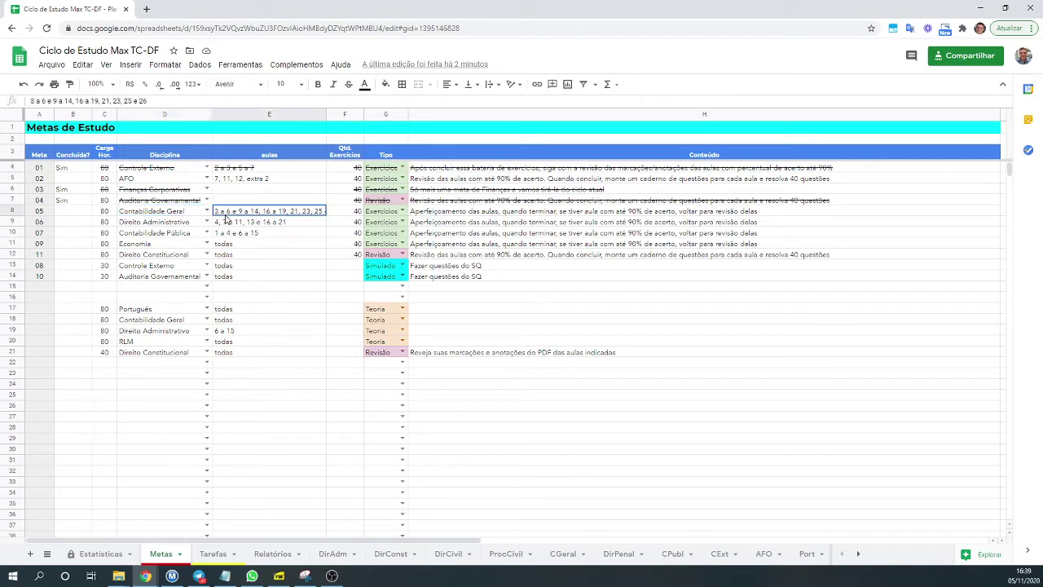
click(179, 225)
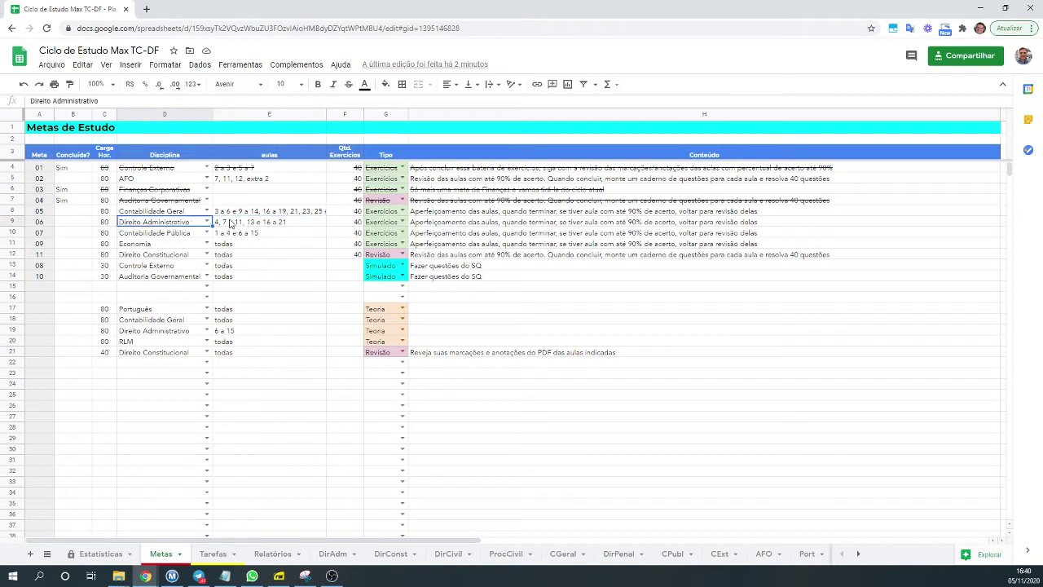
click(232, 223)
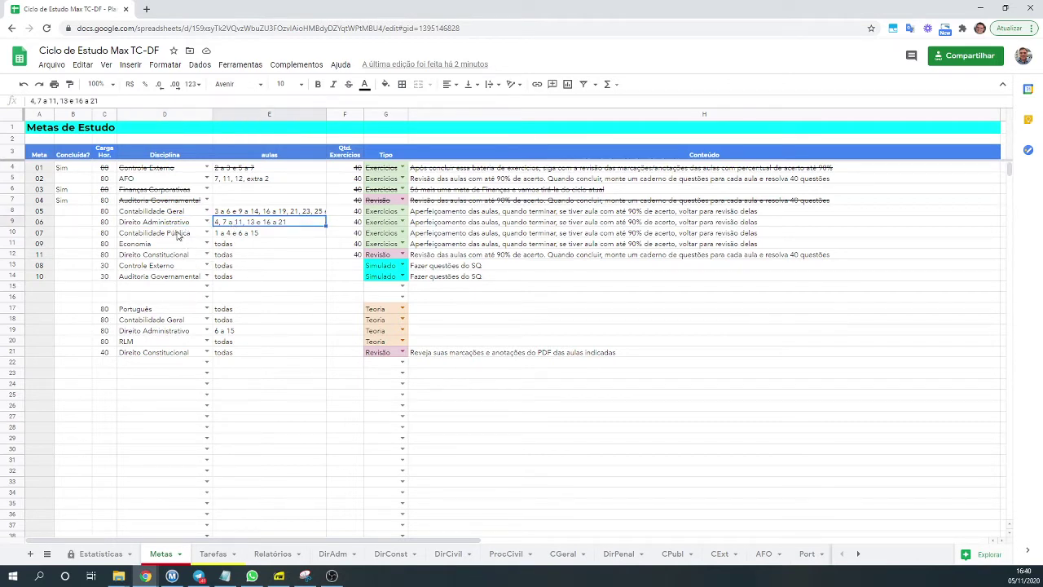
click(184, 235)
click(230, 235)
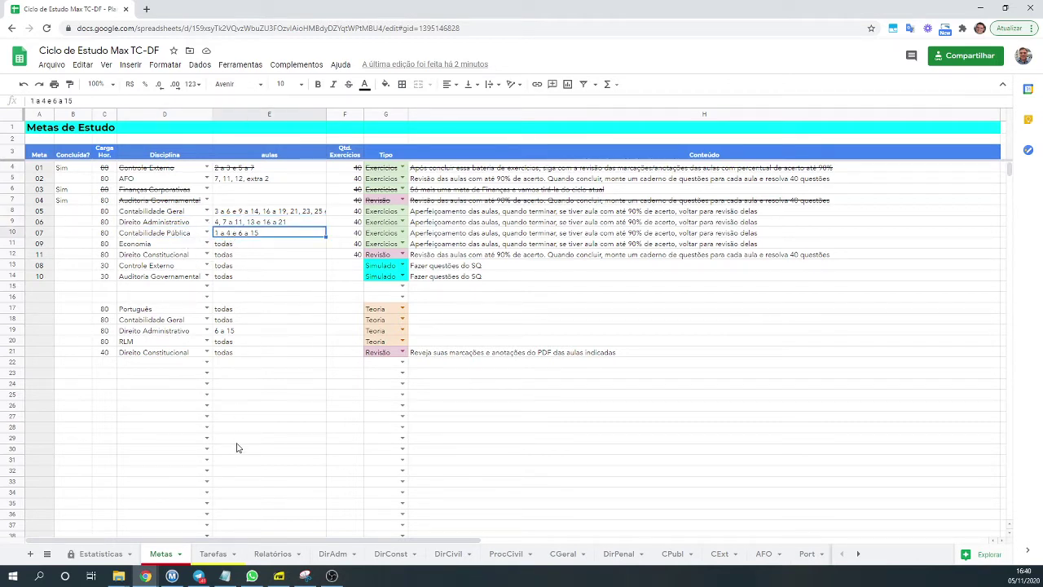
click(175, 246)
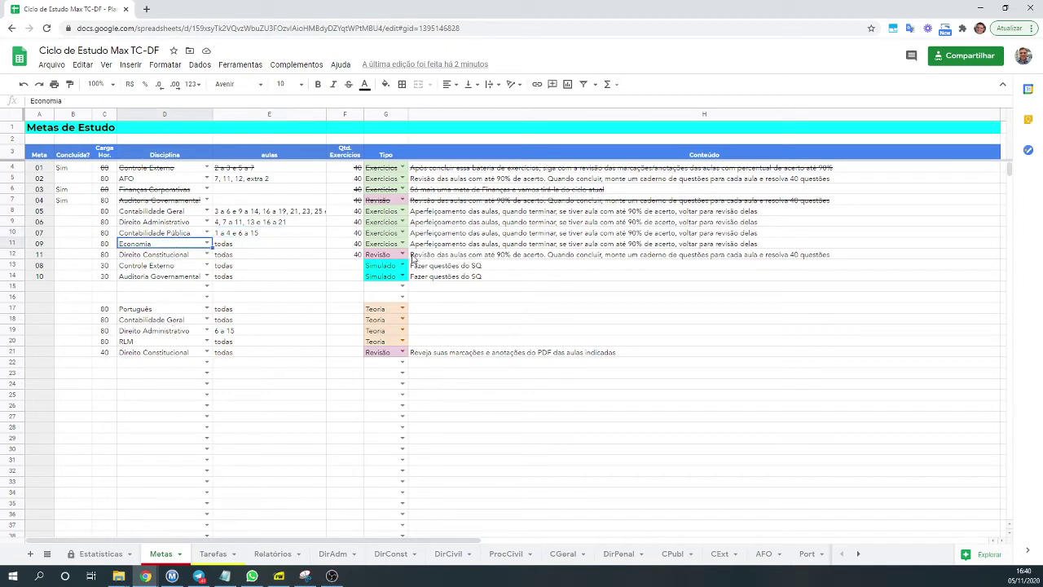
click(269, 244)
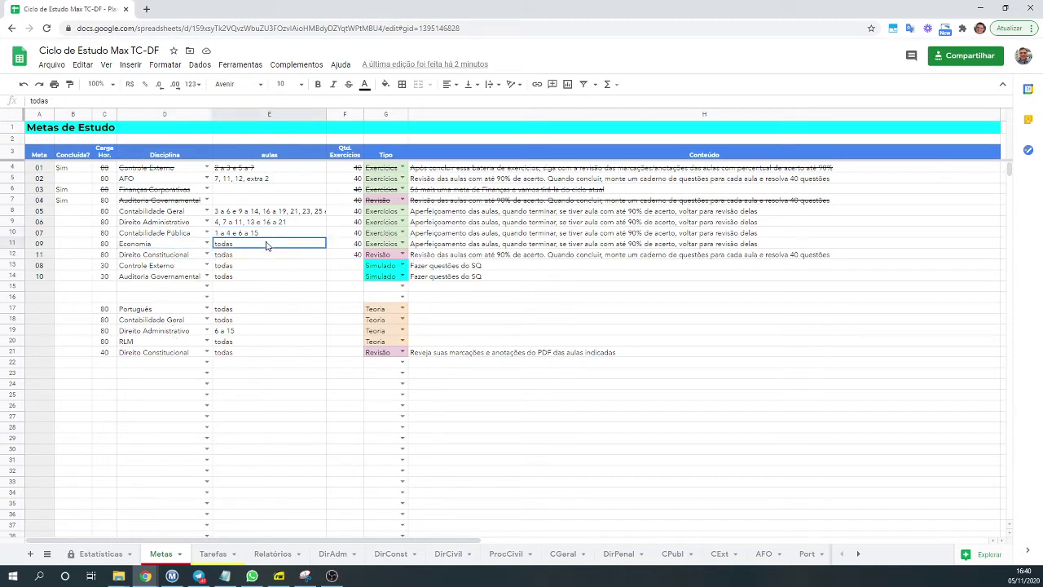
click(179, 256)
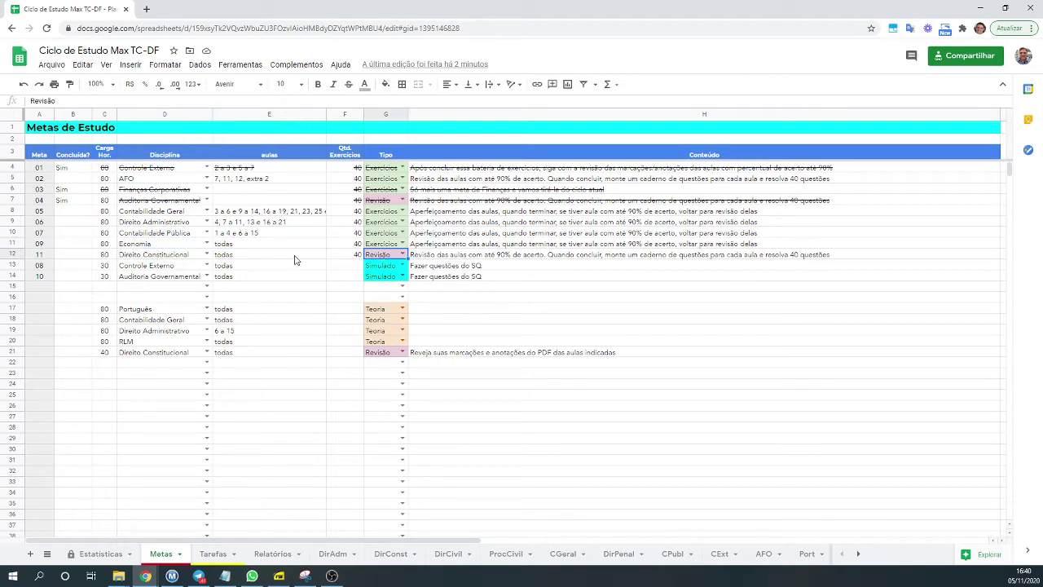
click(296, 255)
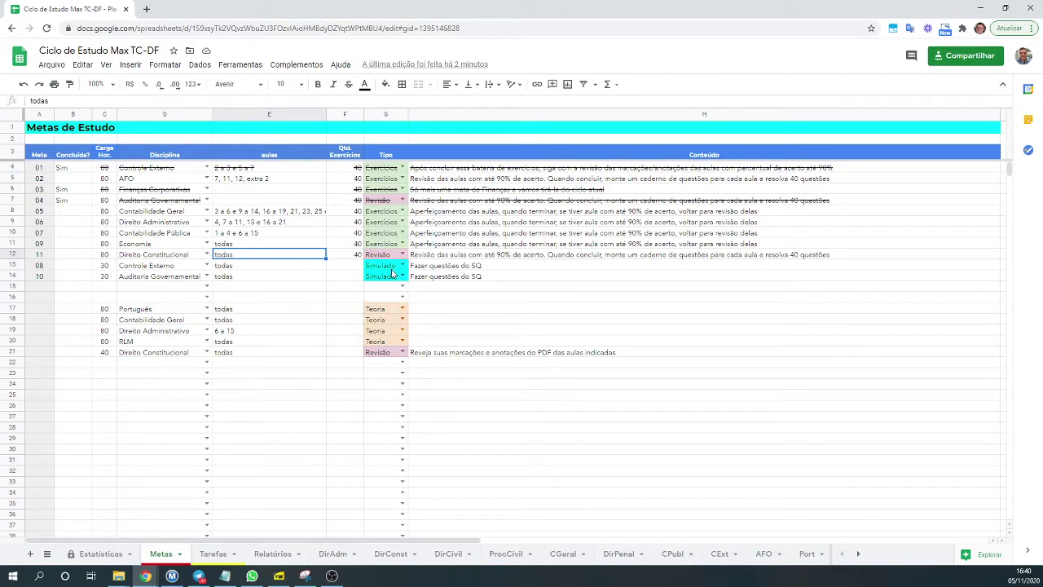
Examine the Simulado goals in rows 13 and 14, comparing their workload and type with the Qtd. Exercícios of the Contabilidade Pública goal
click(166, 266)
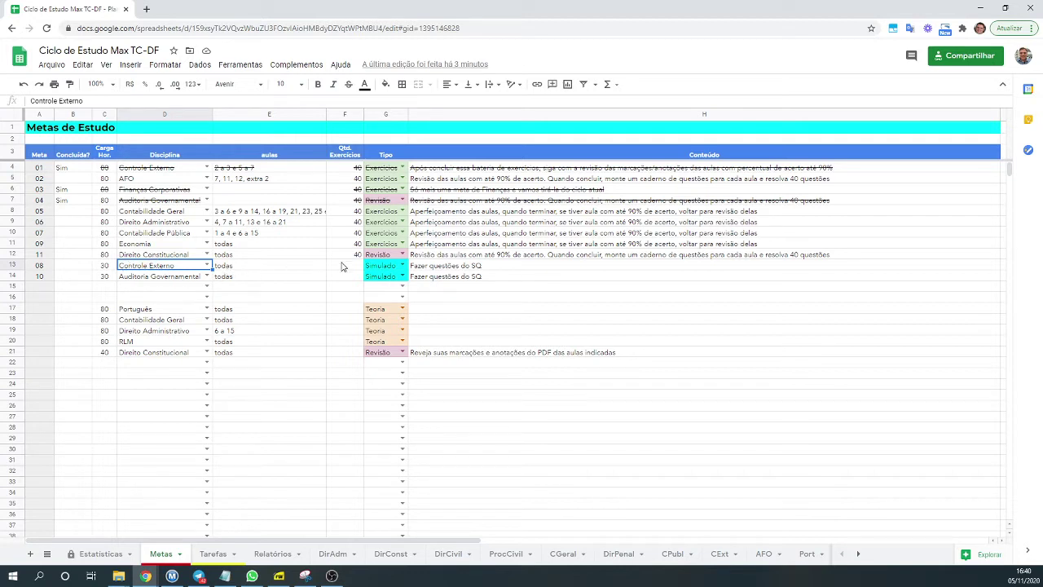
click(104, 267)
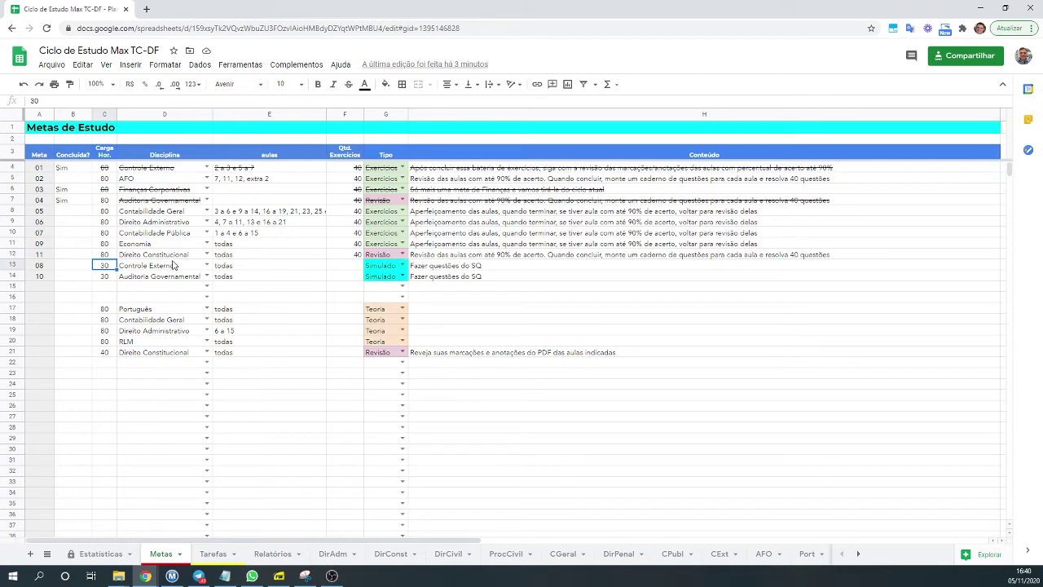
click(159, 277)
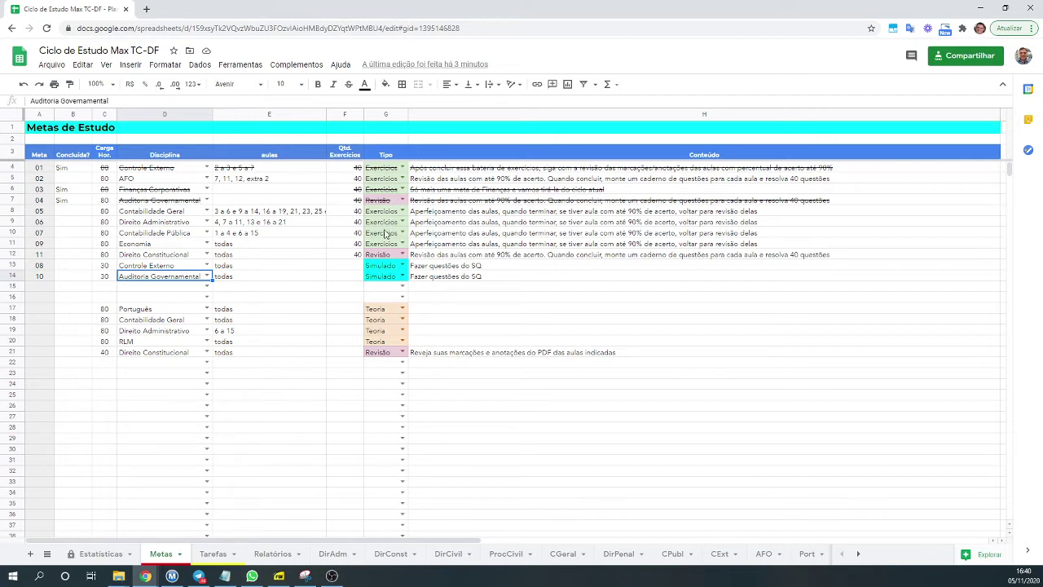
click(355, 234)
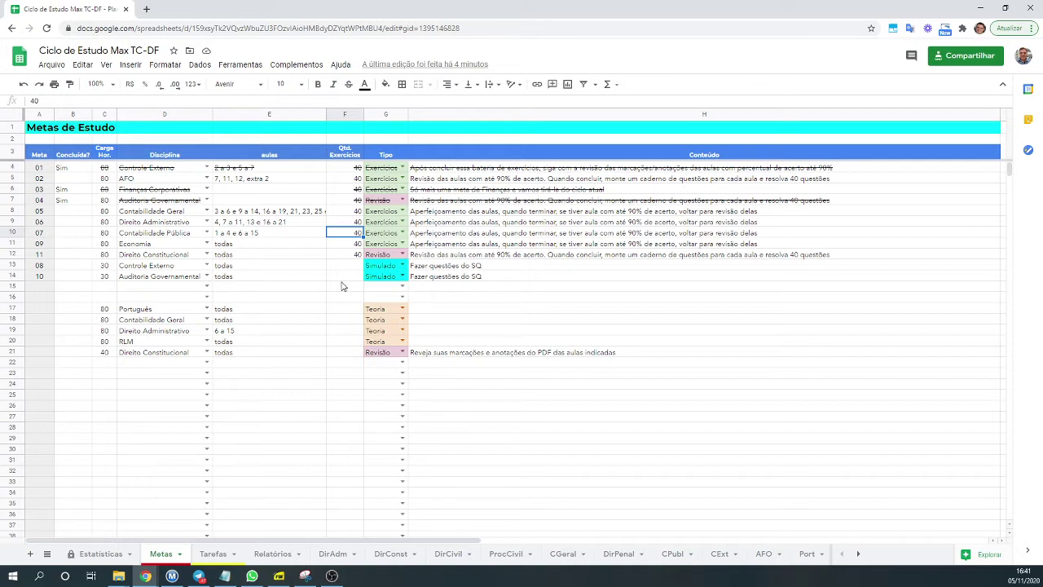
click(371, 268)
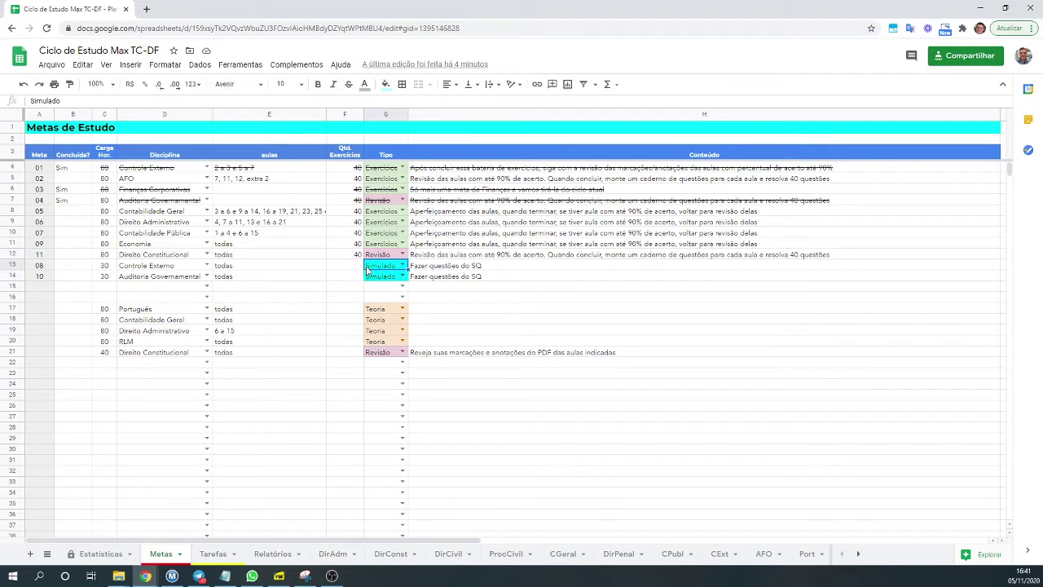
click(105, 267)
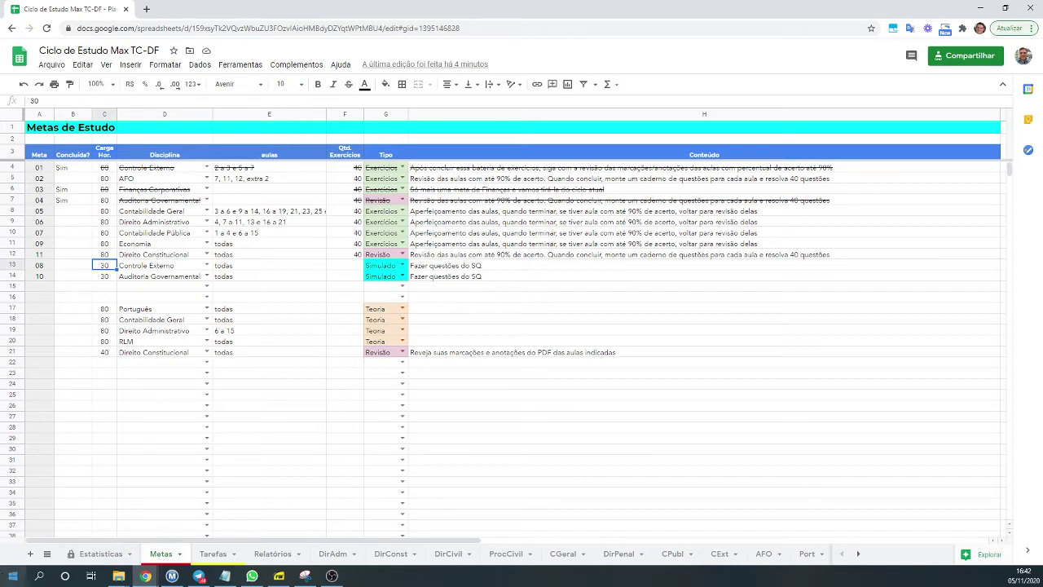
Open the Tarefas sheet of the study-cycle spreadsheet and look through its logged tasks
click(214, 554)
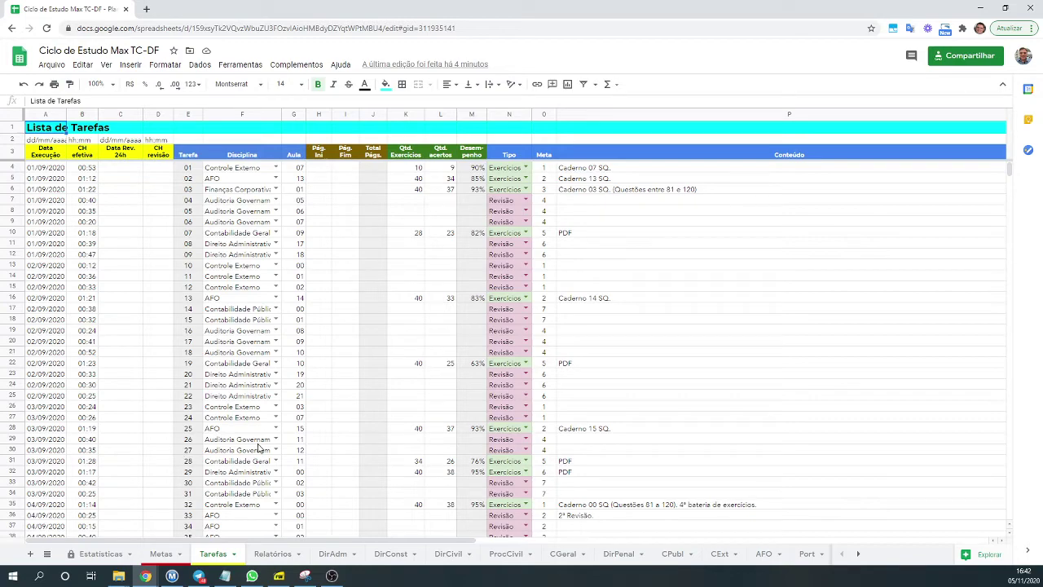
scroll(261, 439, down, 5)
scroll(261, 439, up, 5)
scroll(261, 438, down, 10)
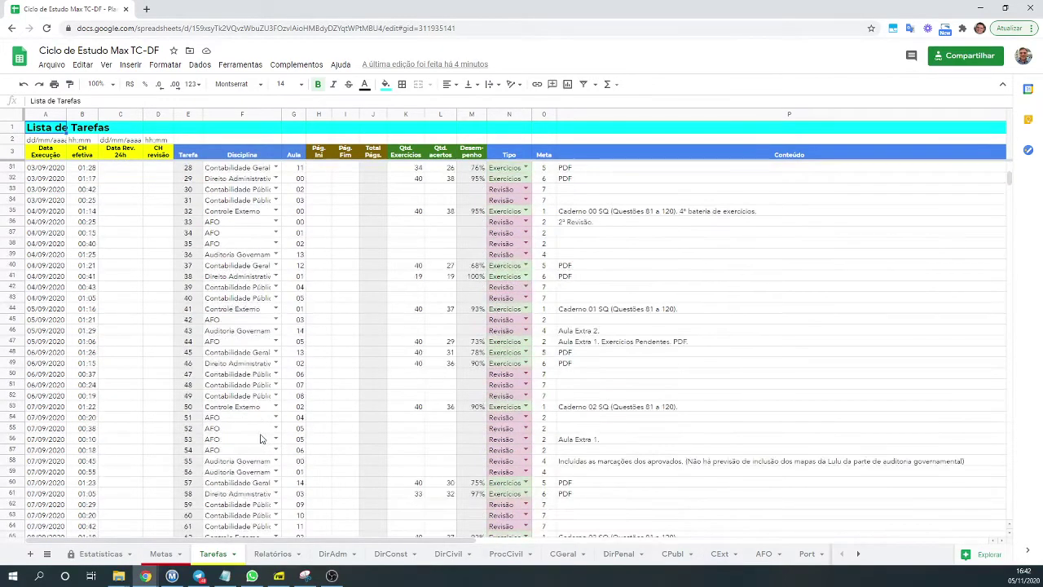
scroll(260, 438, up, 10)
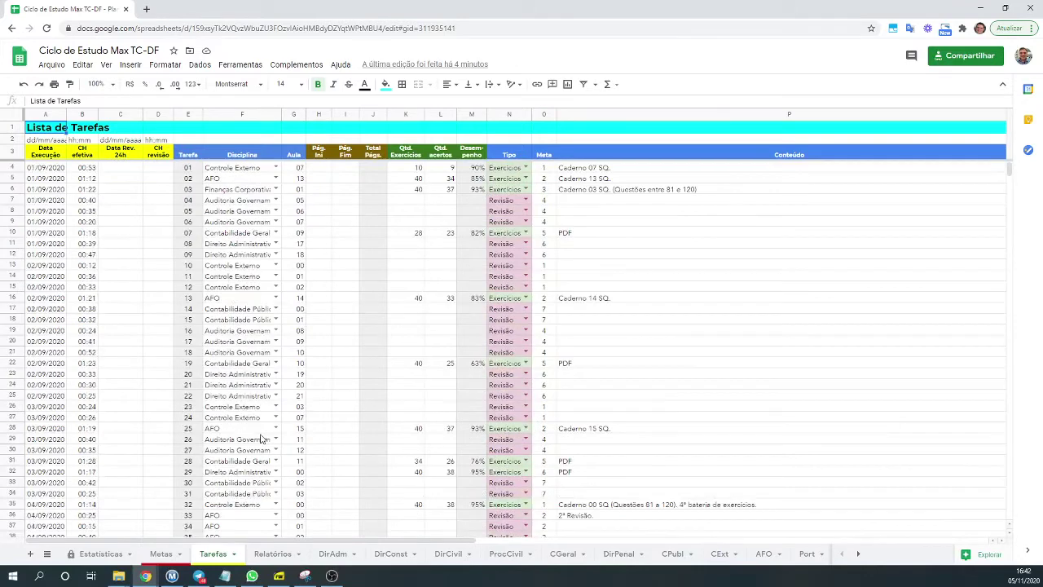
Switch to the Acompanhamento Evolução de Estudo spreadsheet and examine the Exercícios and Revisão types in its task list
click(146, 576)
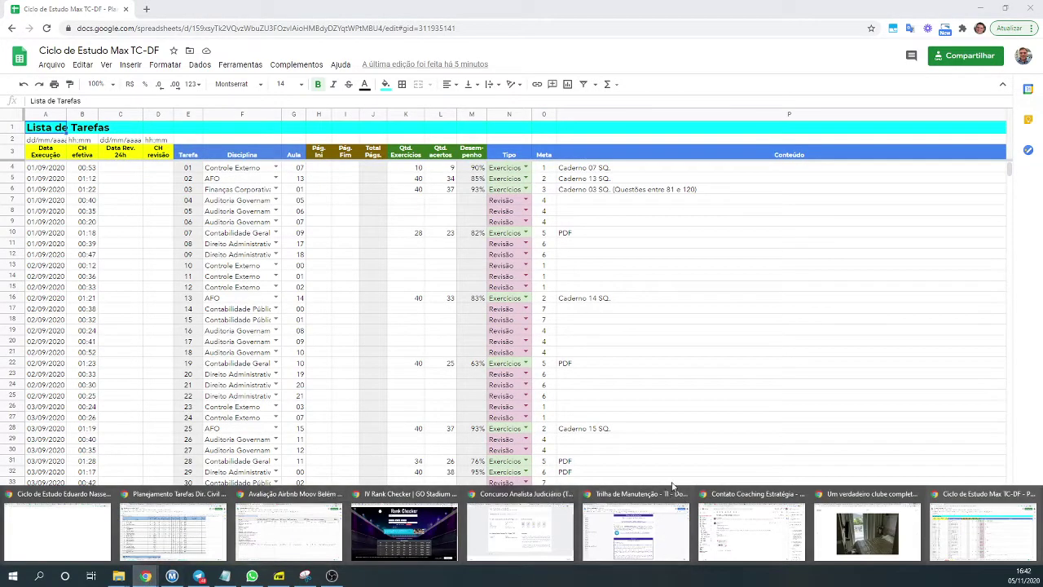
click(728, 440)
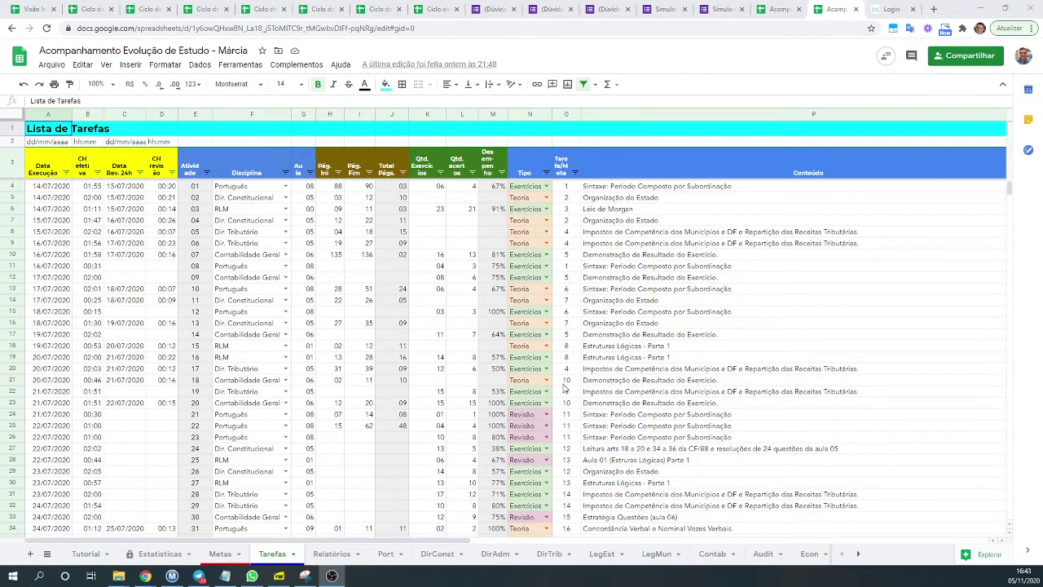
click(526, 266)
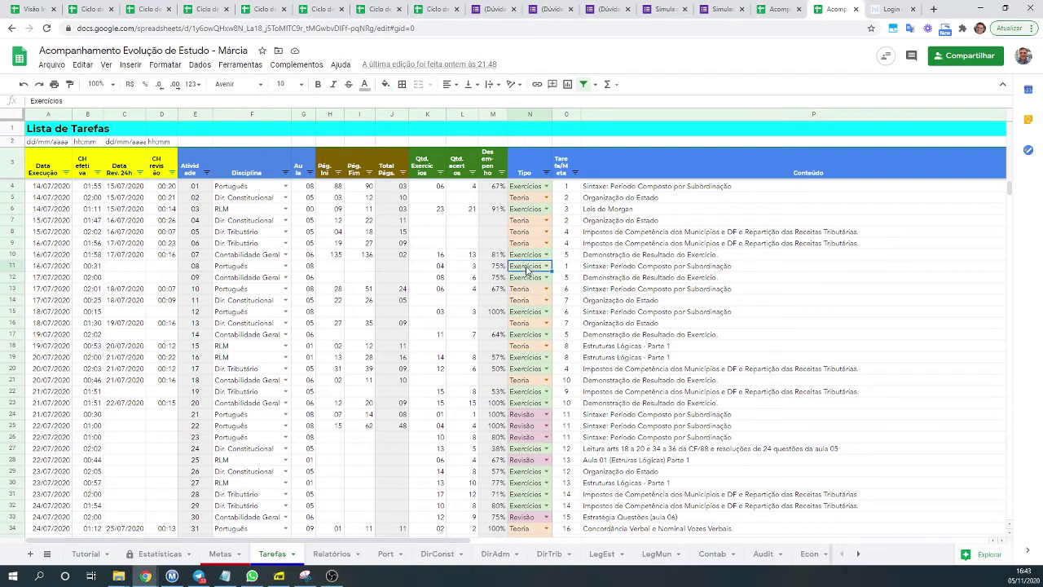
click(521, 426)
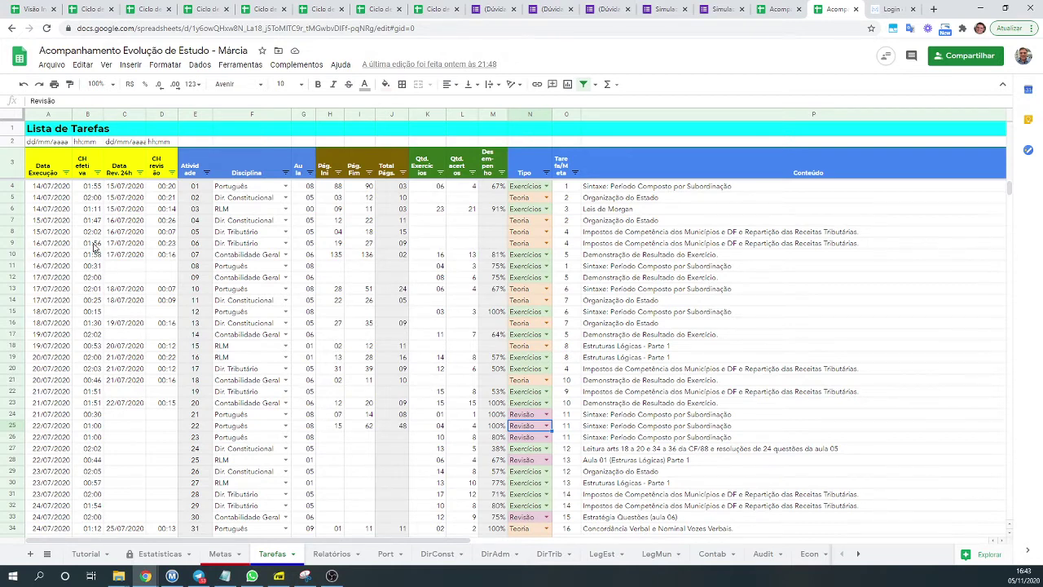
Examine the disciplines of the three tasks executed on 14/07/2020 in rows 4 to 6
click(56, 191)
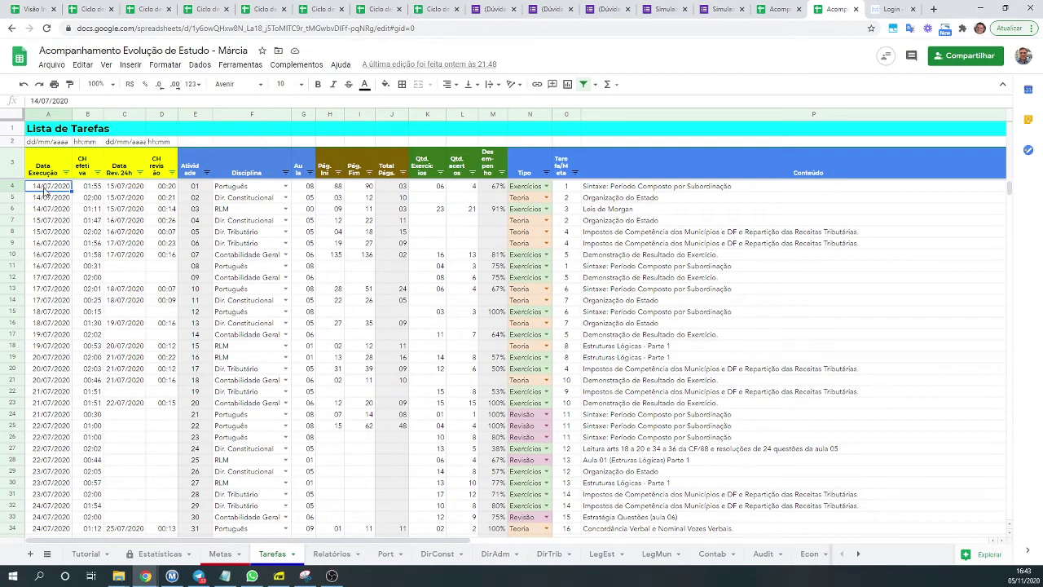
drag(12, 188, 13, 210)
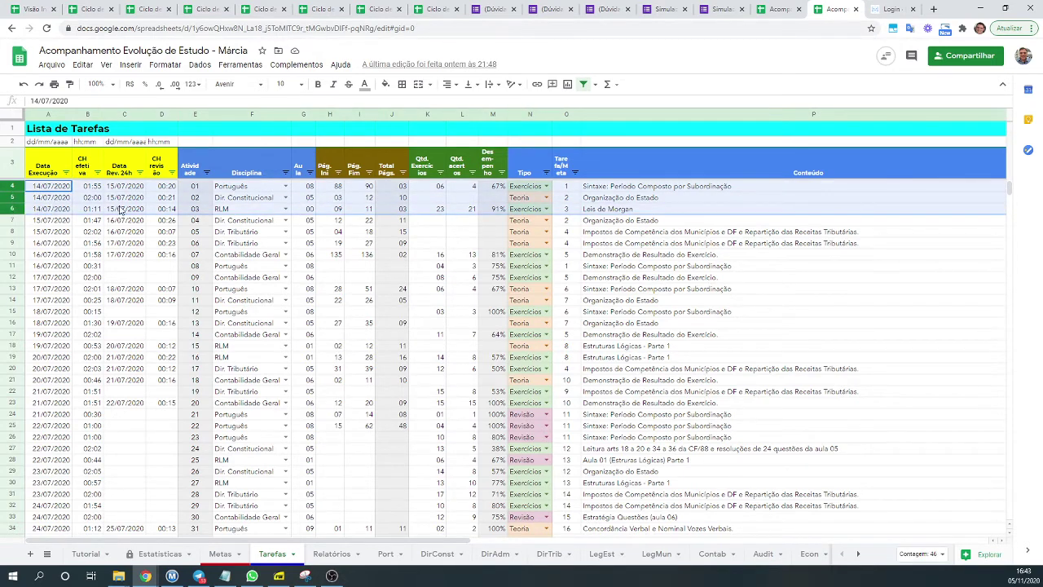
click(253, 201)
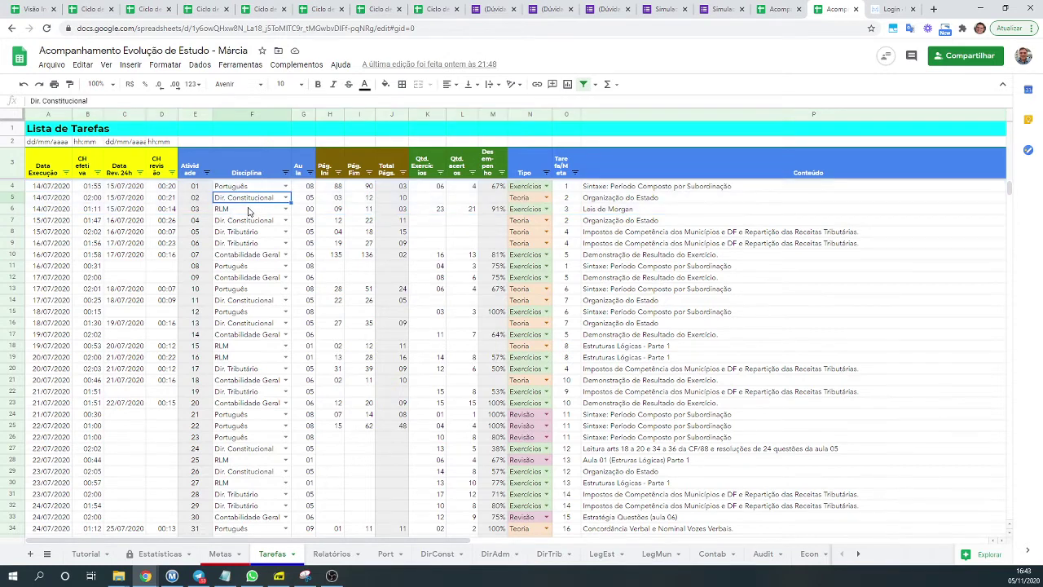
click(249, 210)
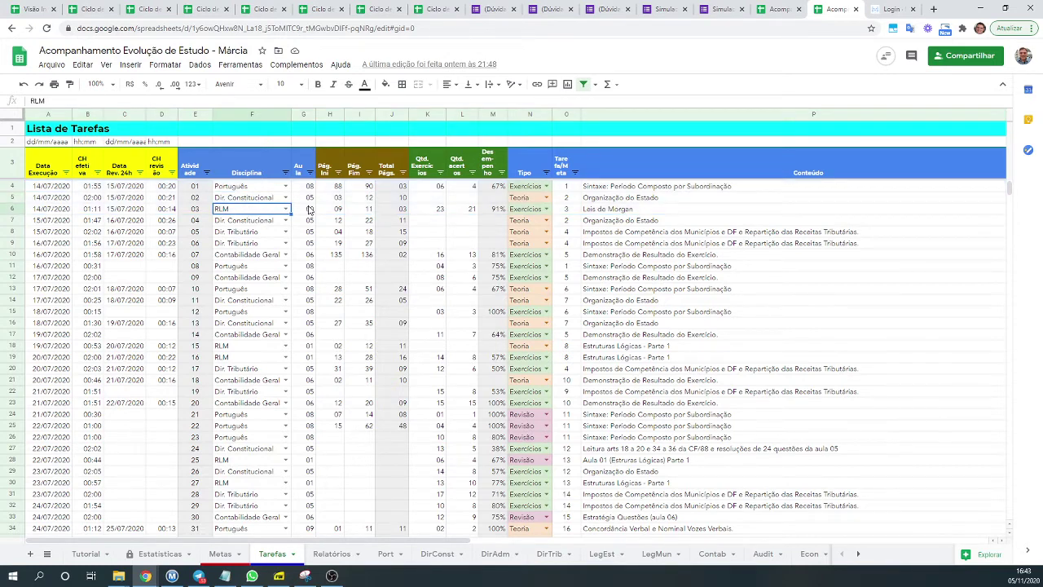
Examine how the Português task in row 4 records its type, aula, page range, exercises, correct answers and content
click(520, 187)
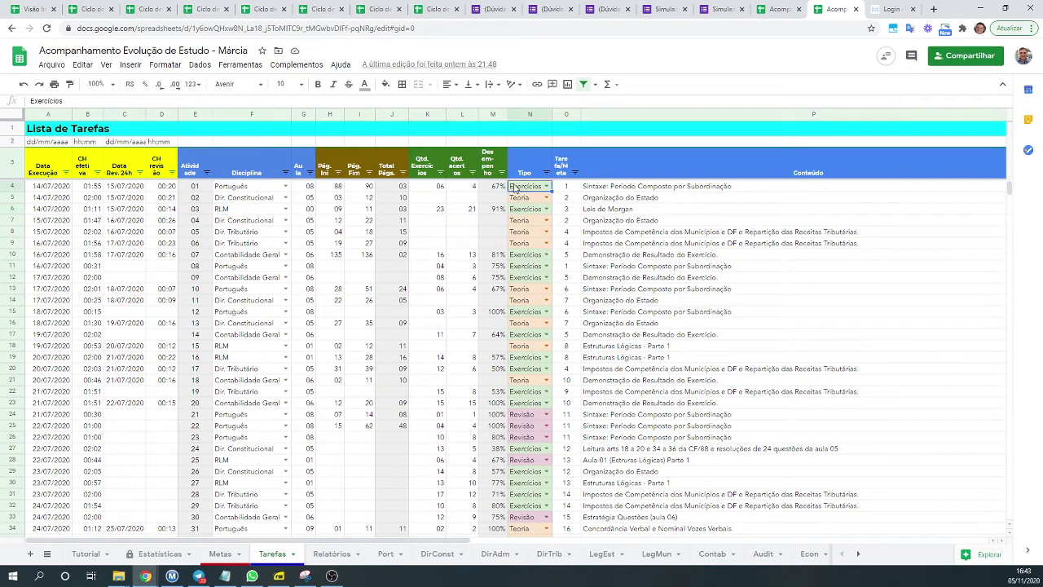
click(305, 187)
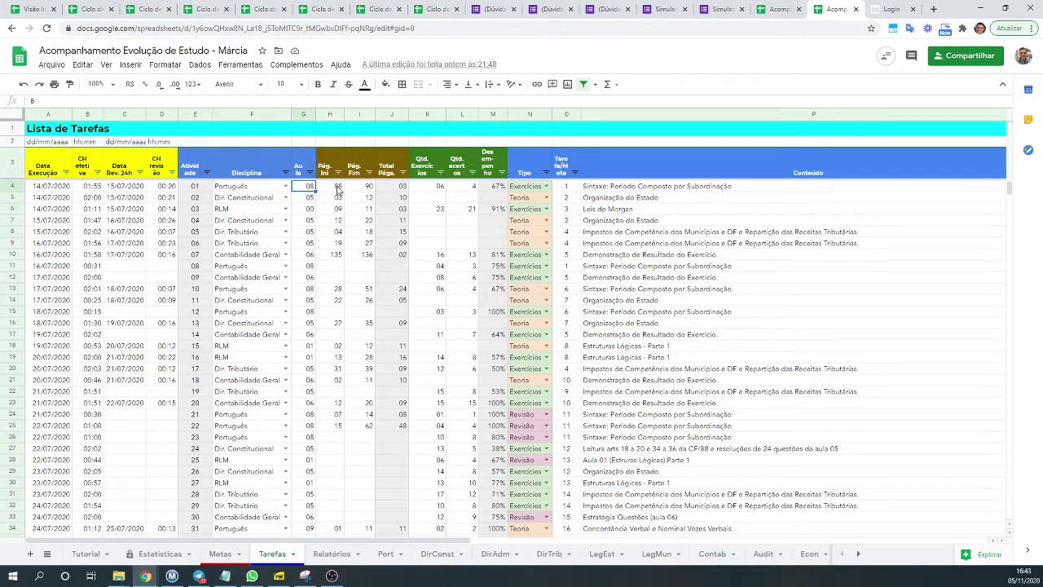
click(338, 190)
click(362, 190)
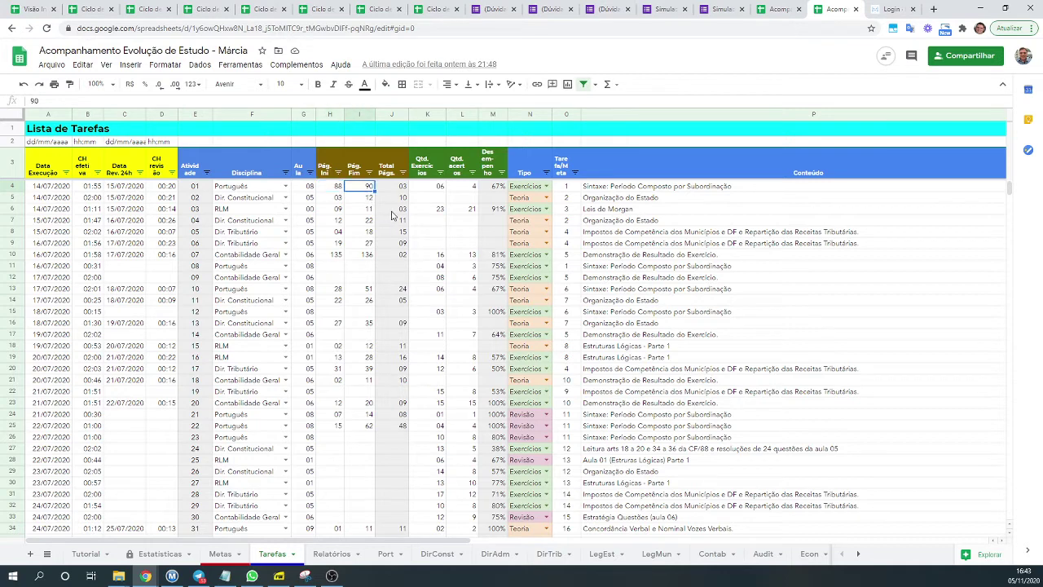
click(438, 189)
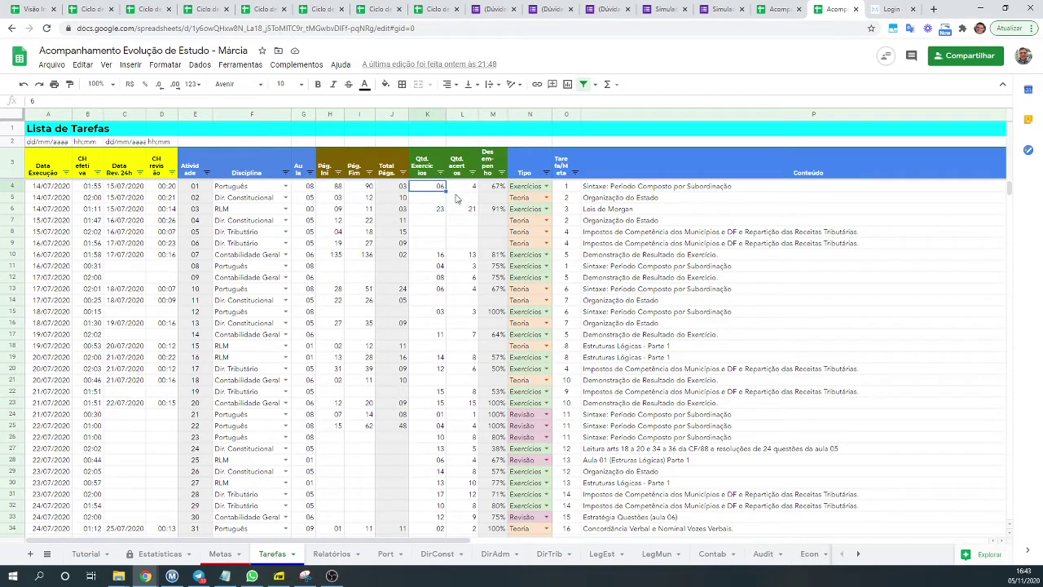
click(462, 195)
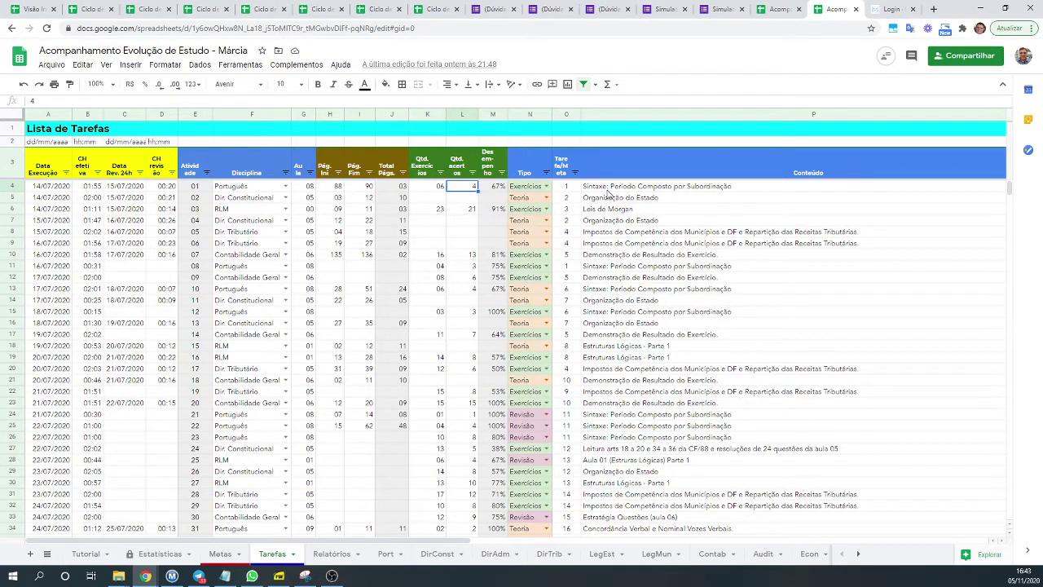
click(609, 189)
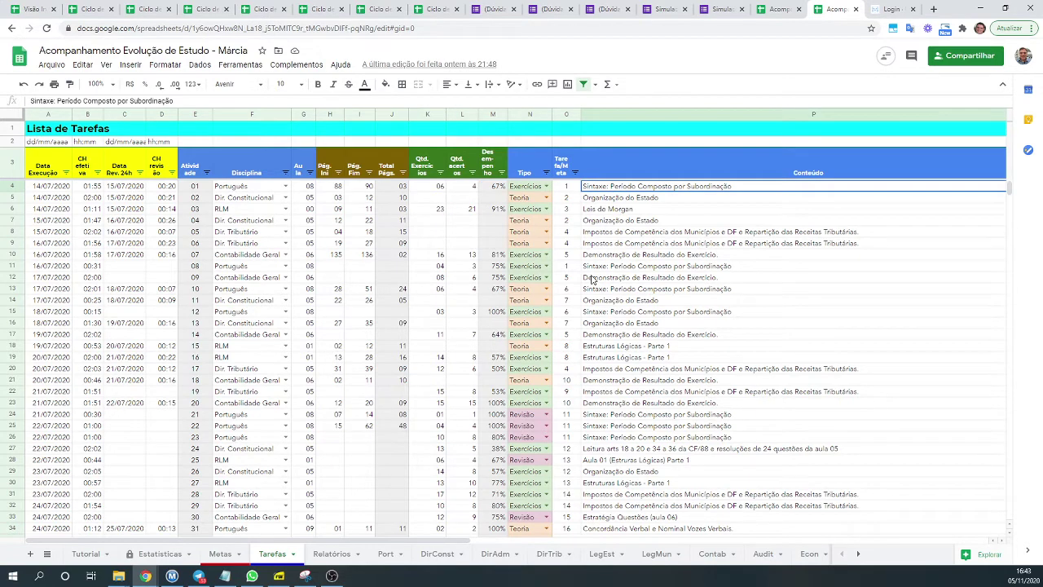
Check the Tarefa/Meta number of the row 4 task against goal M1 on the Metas sheet
click(565, 189)
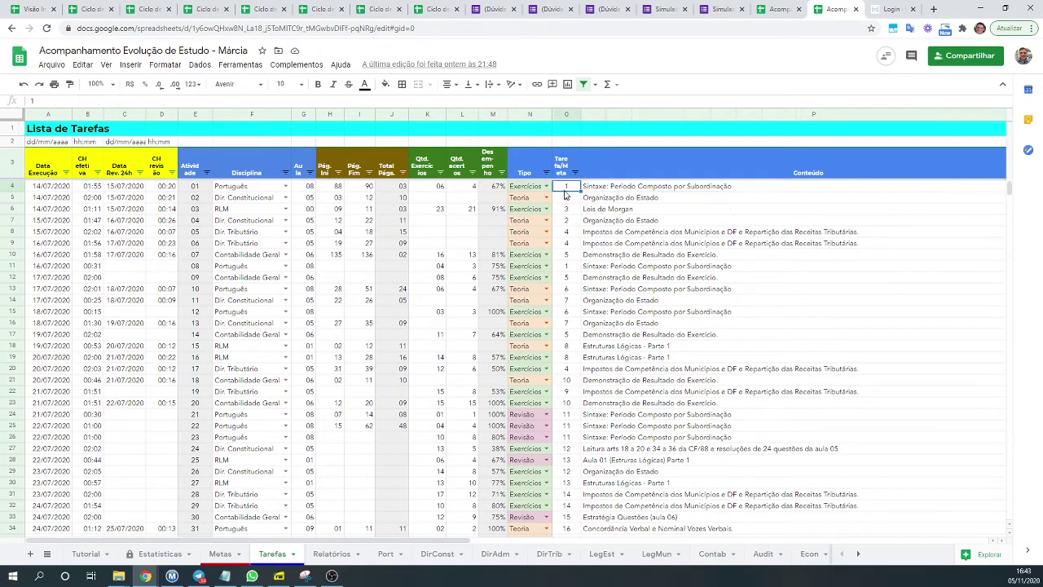
click(218, 554)
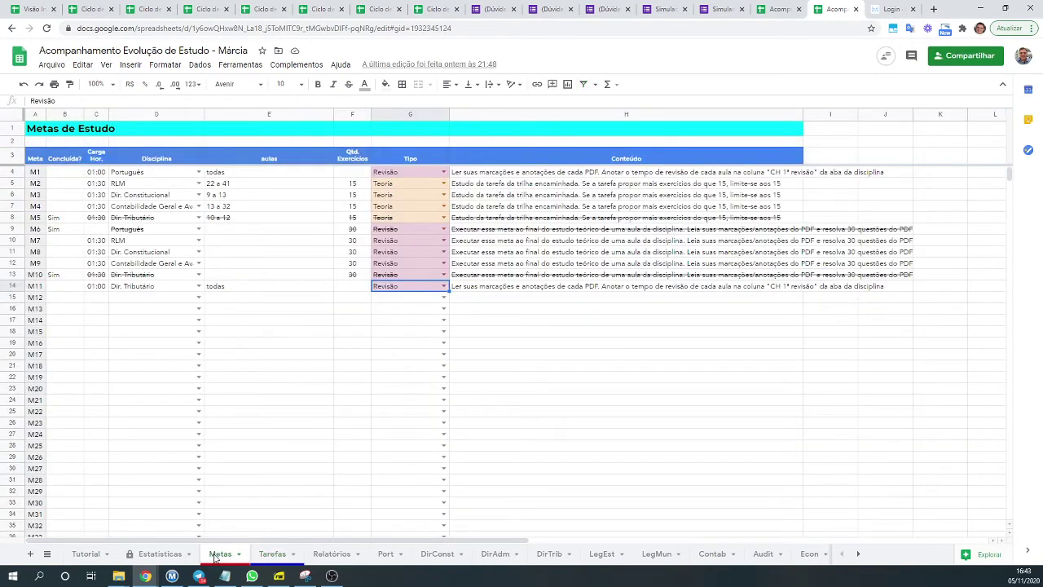
click(38, 173)
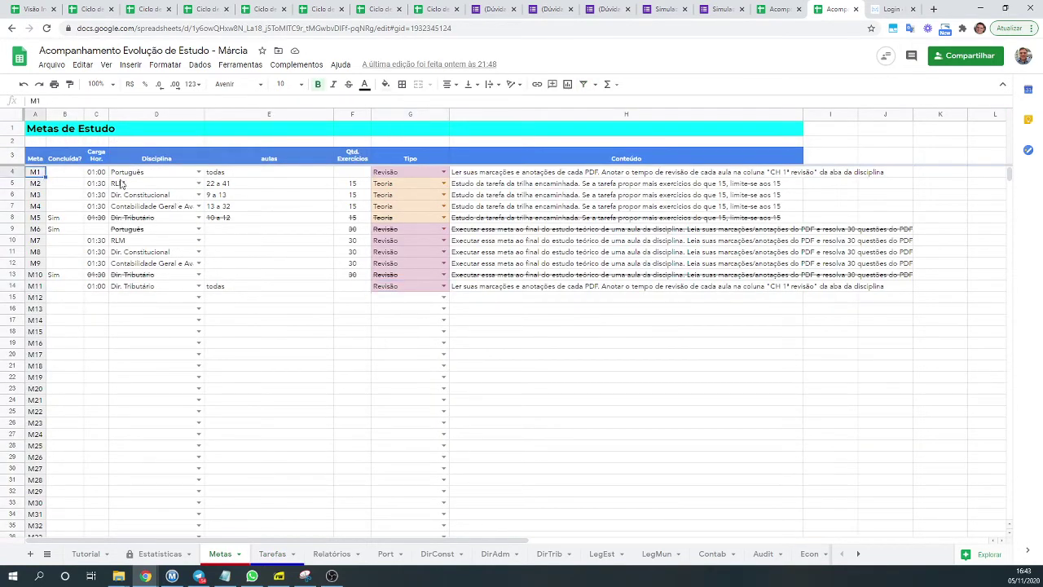
Return to the Tarefas sheet and examine the Dir. Constitucional task in row 5: type, aula, page range and CH efetiva
click(275, 554)
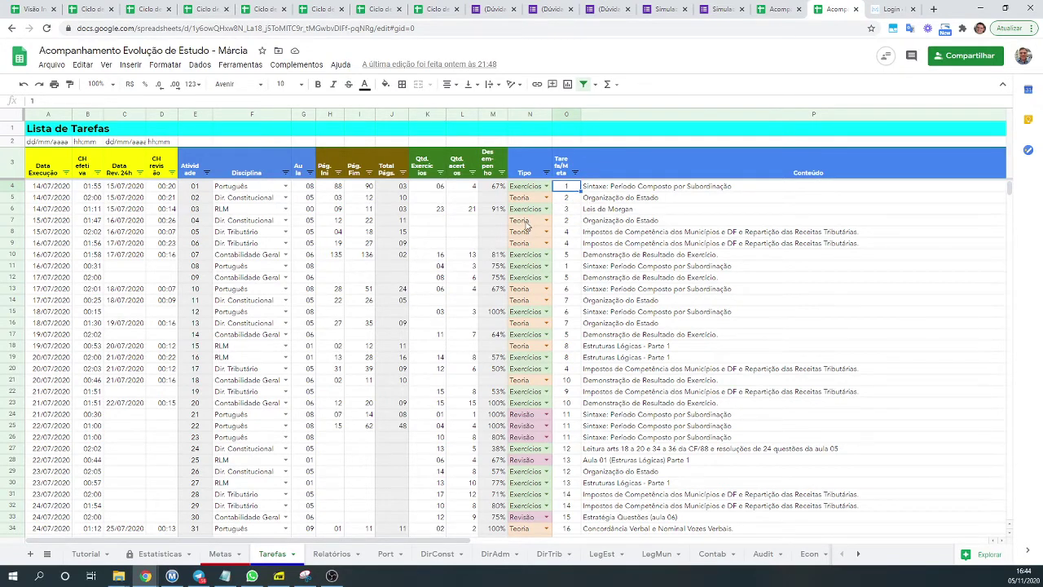
click(241, 201)
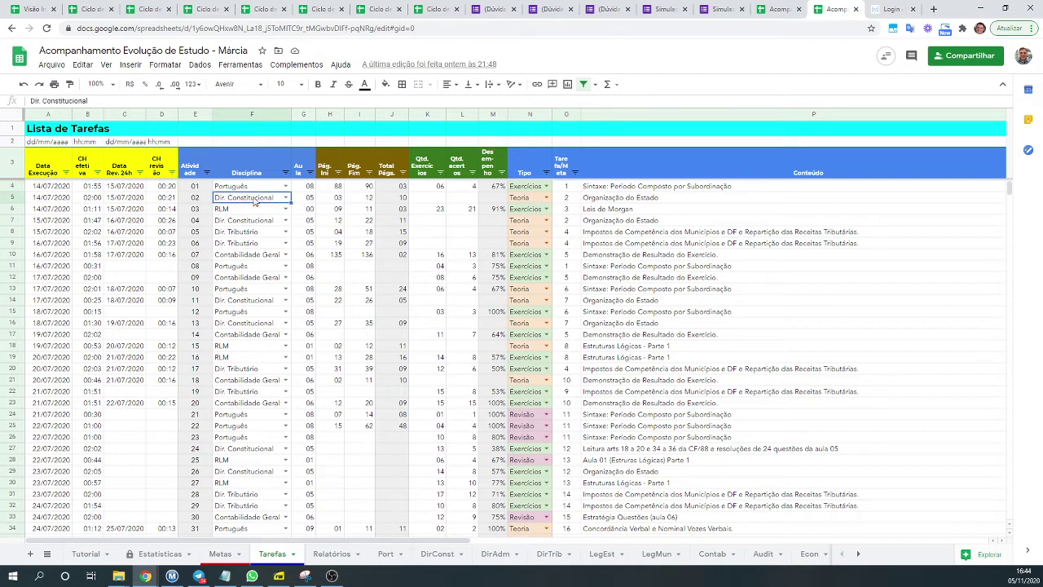
click(521, 201)
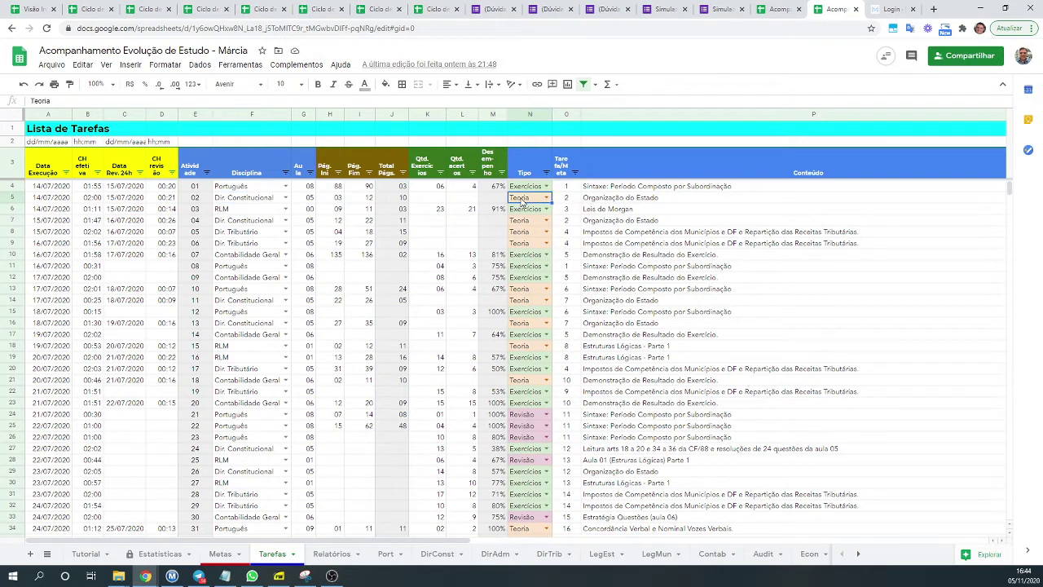
click(308, 204)
click(338, 203)
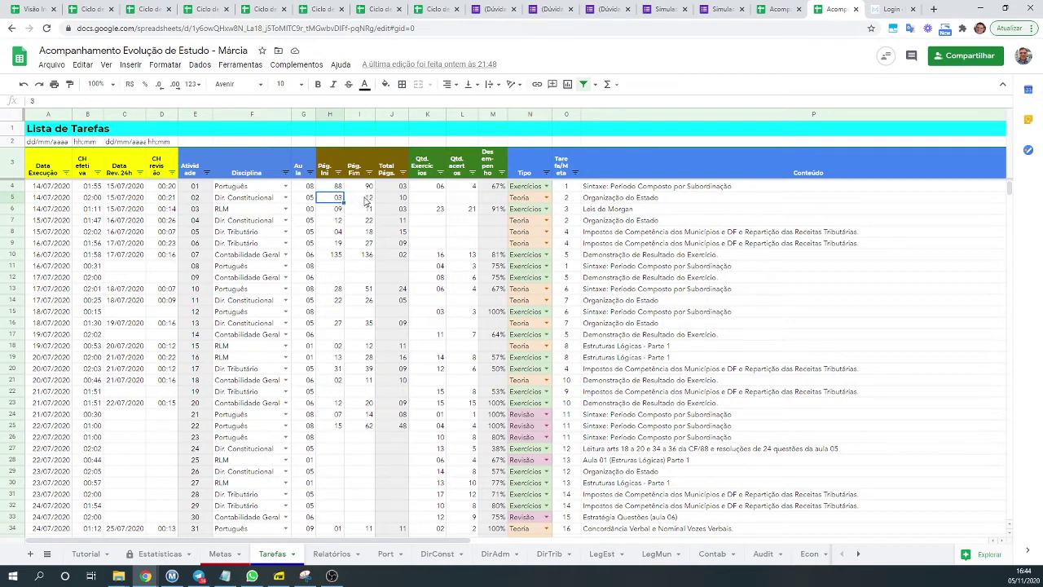
click(368, 202)
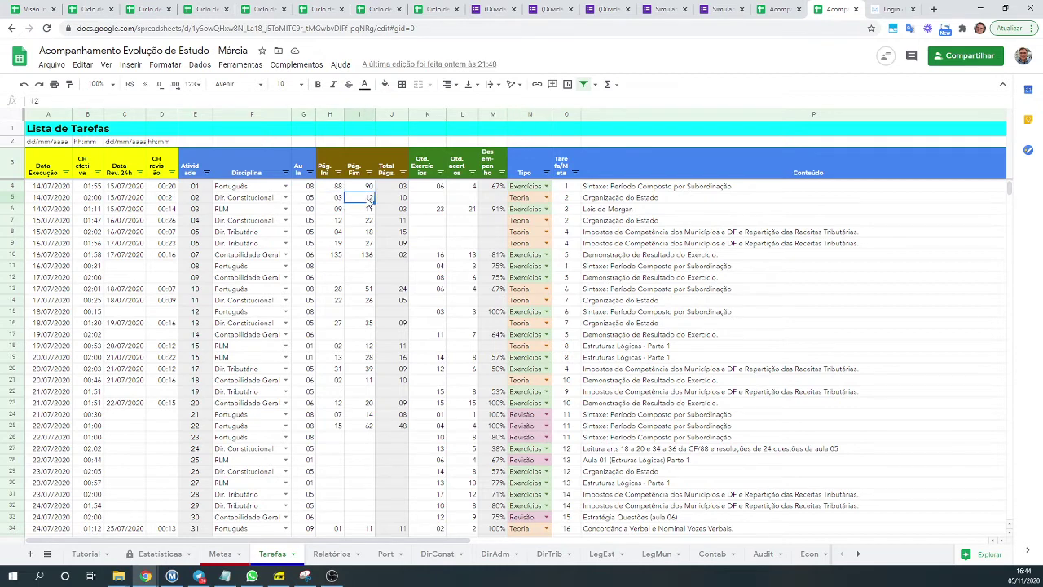
click(87, 200)
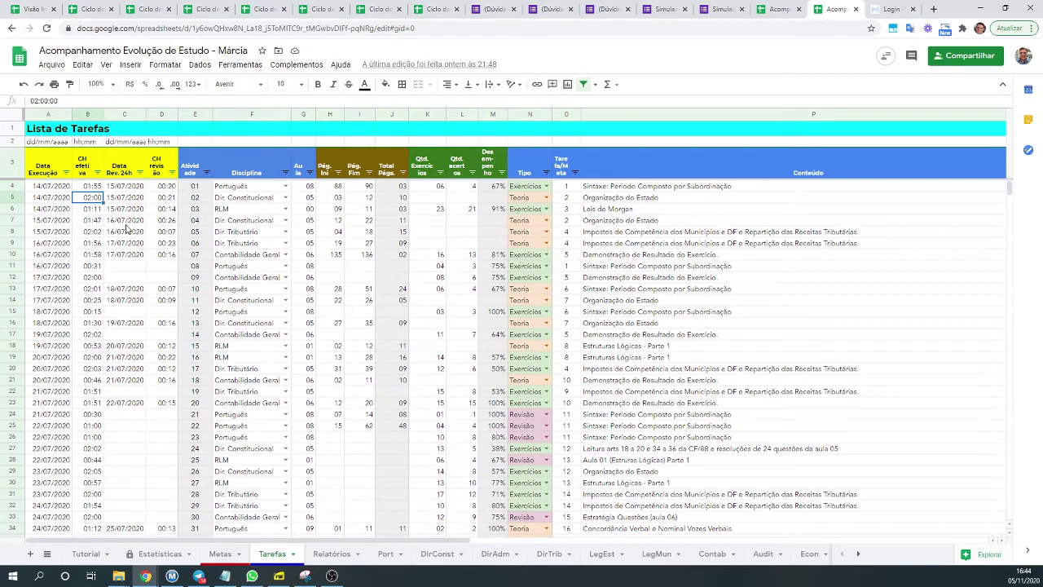
Review column by column how the 14/07/2020 tasks are filled in, from date and CH efetiva through to Tipo and Tarefa/Meta
drag(45, 191, 94, 214)
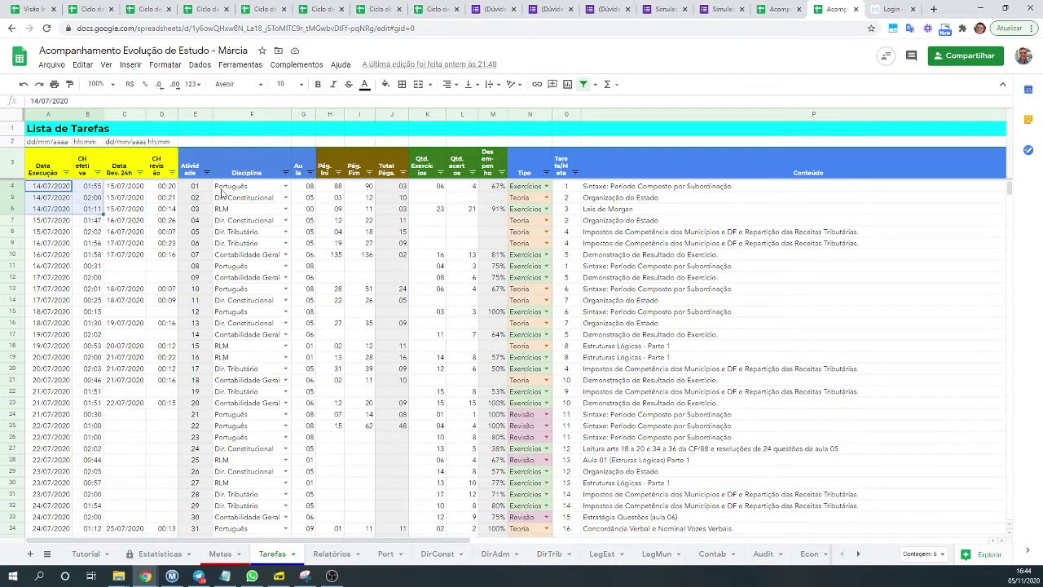
drag(226, 189, 228, 210)
drag(312, 188, 311, 224)
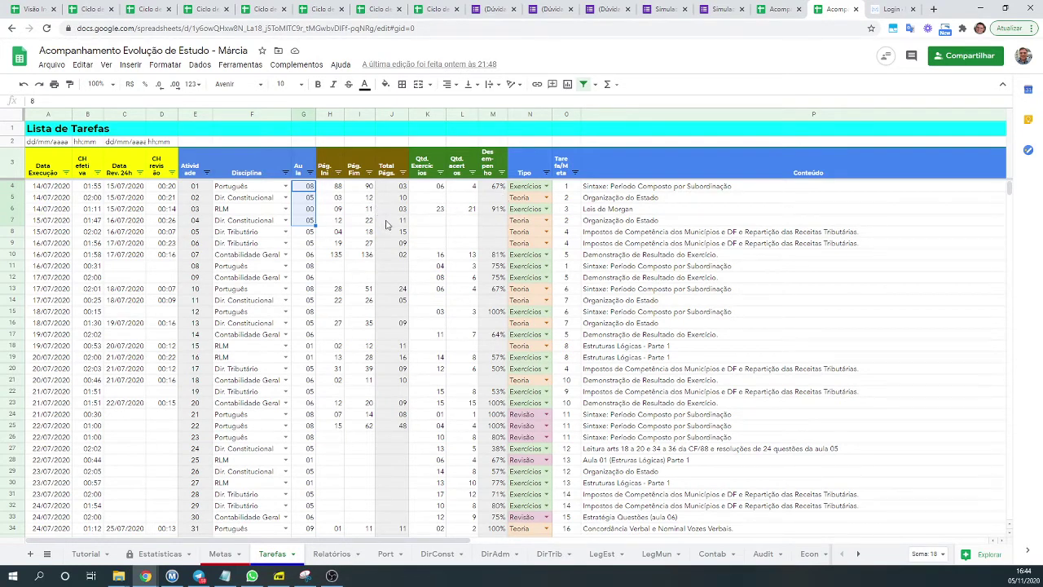
drag(432, 187, 458, 224)
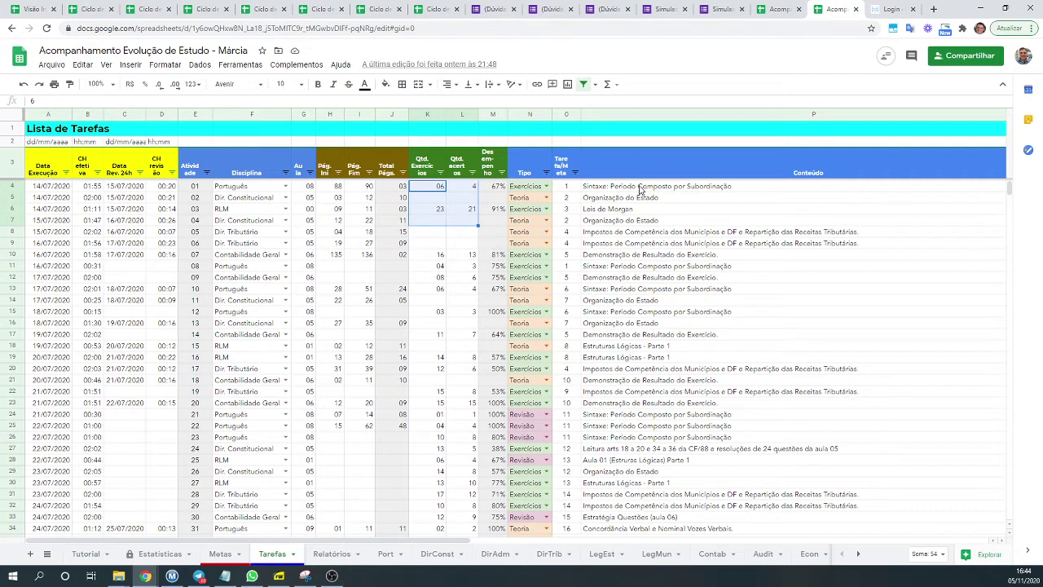
drag(640, 189, 639, 213)
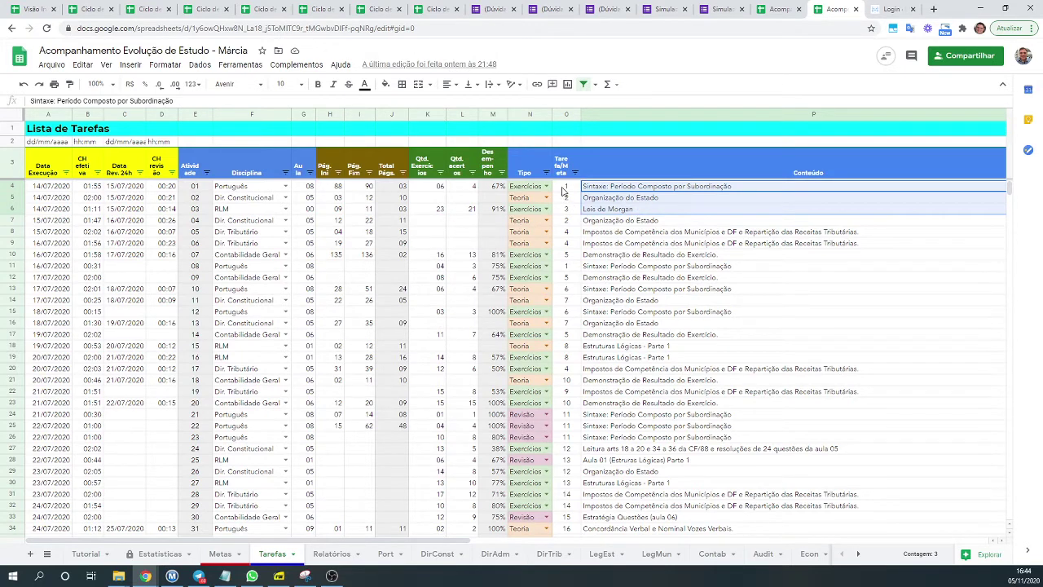
drag(525, 189, 521, 222)
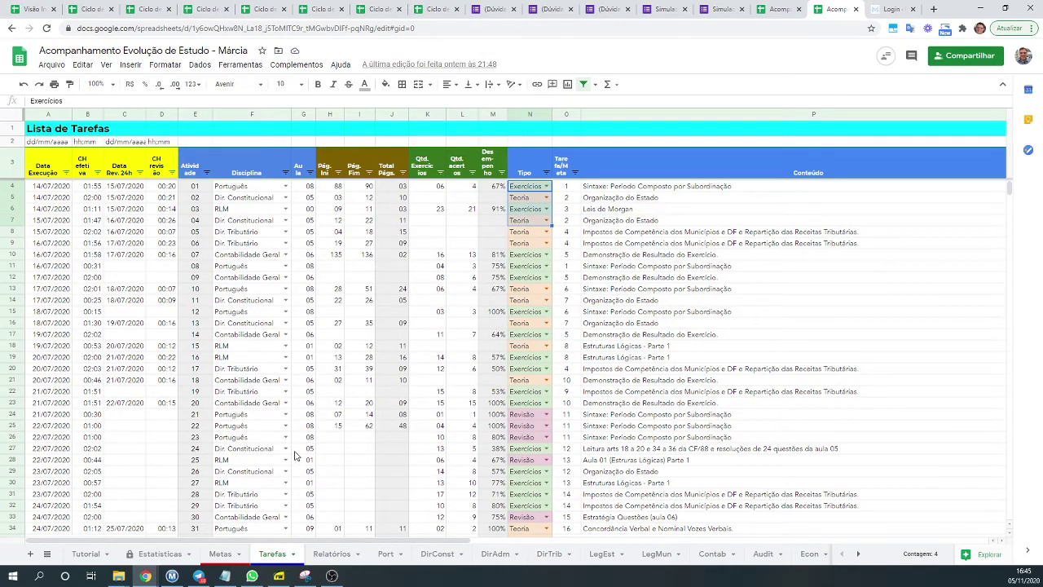
drag(565, 186, 568, 216)
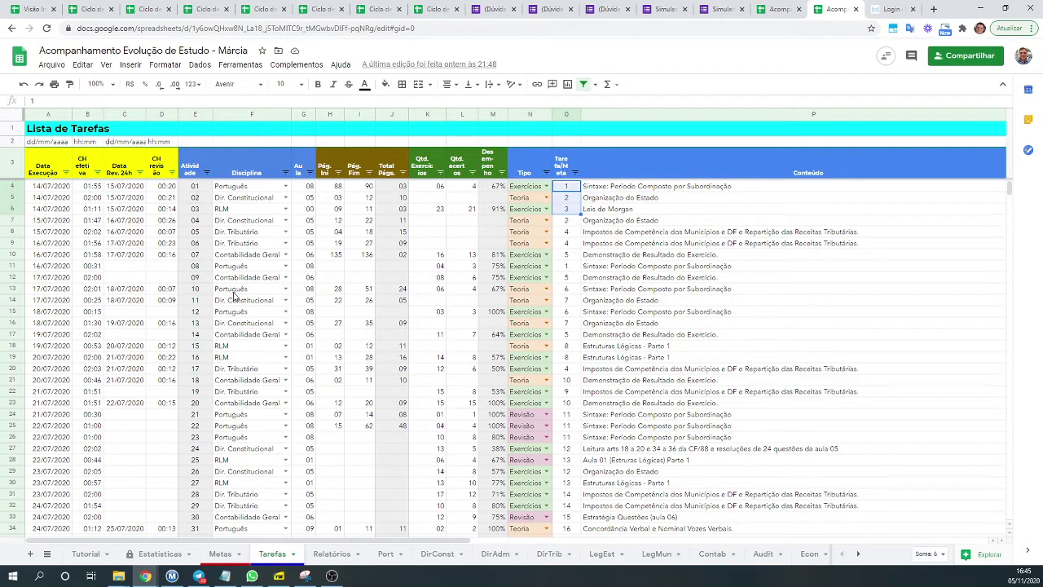
Review how the 15/07/2020 tasks record date, Disciplina, Aula, page range and CH efetiva, plus the Data Rev. 24h and CH revisão columns
drag(38, 225, 35, 237)
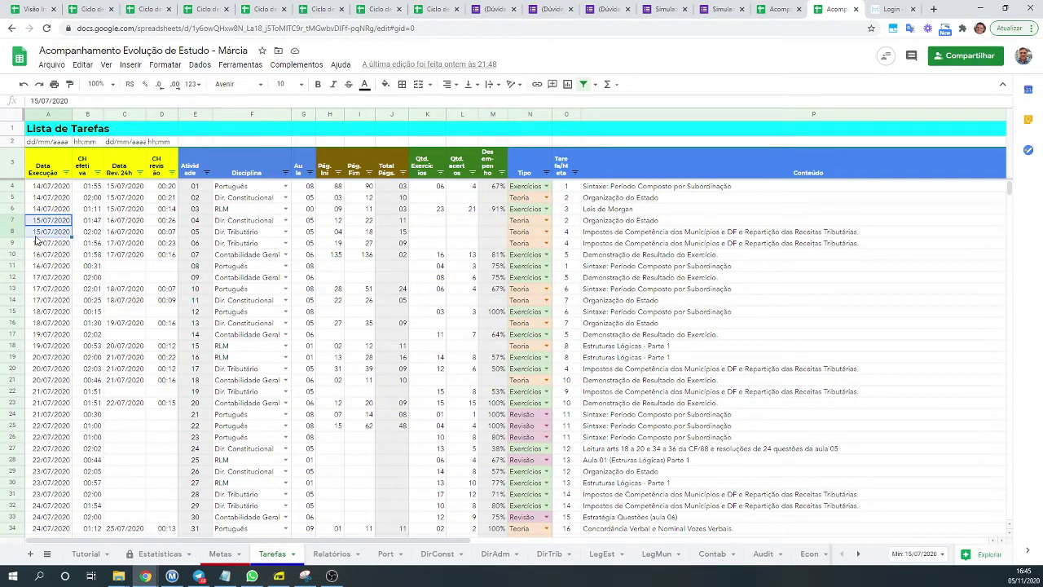
click(239, 224)
click(242, 235)
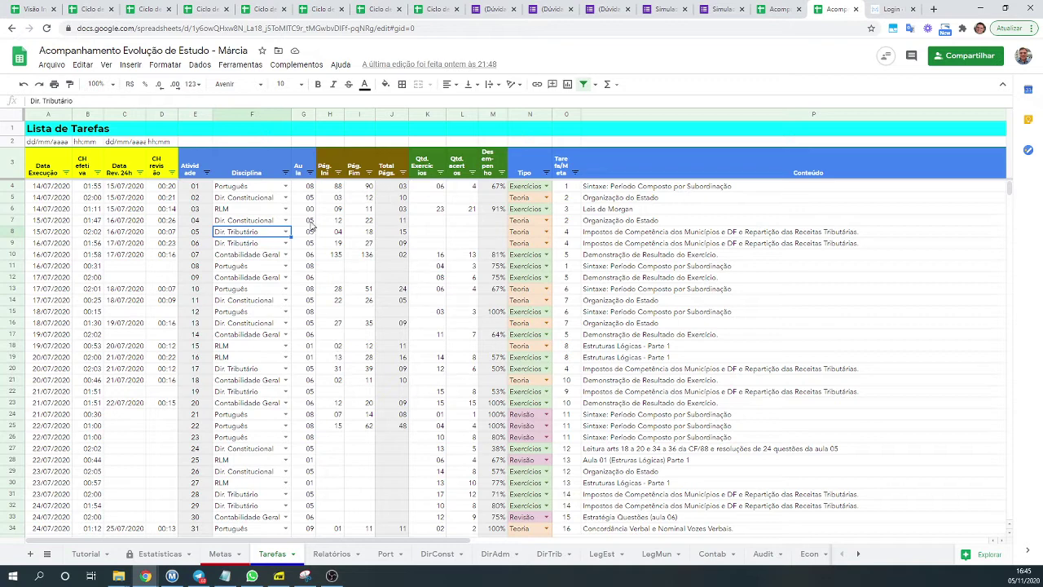
click(306, 230)
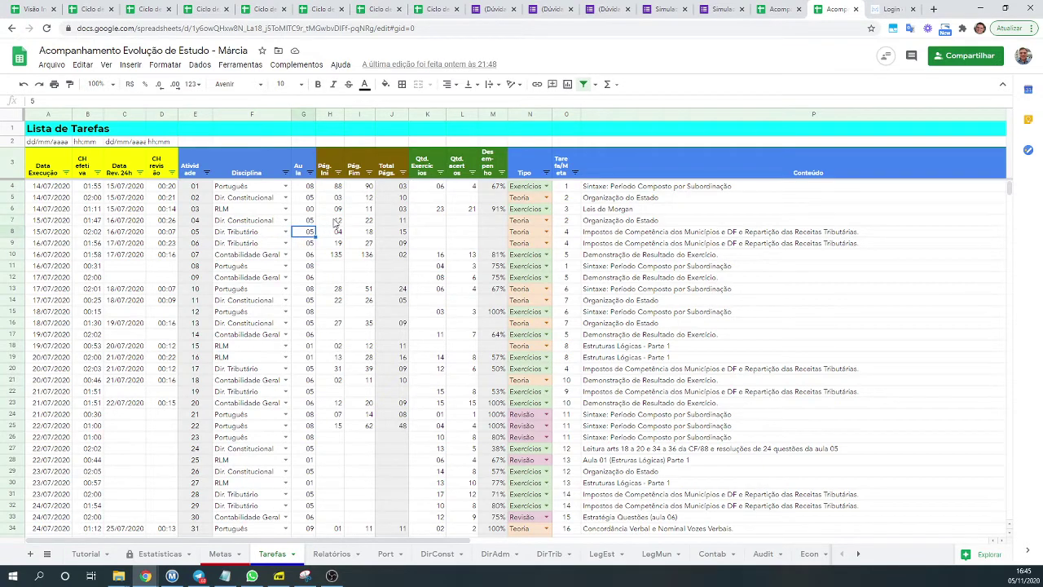
drag(336, 230, 361, 237)
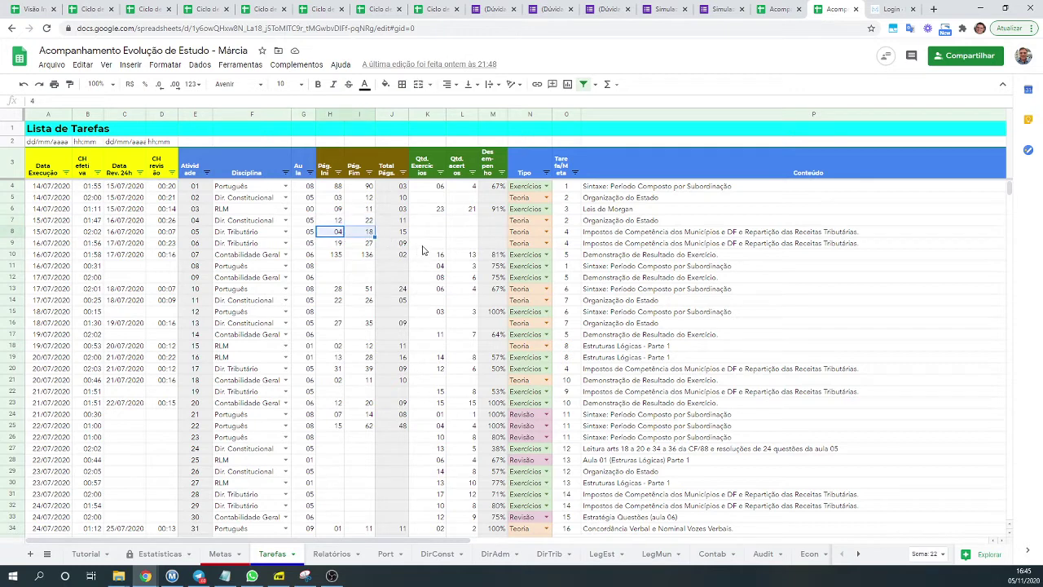
click(95, 223)
click(91, 233)
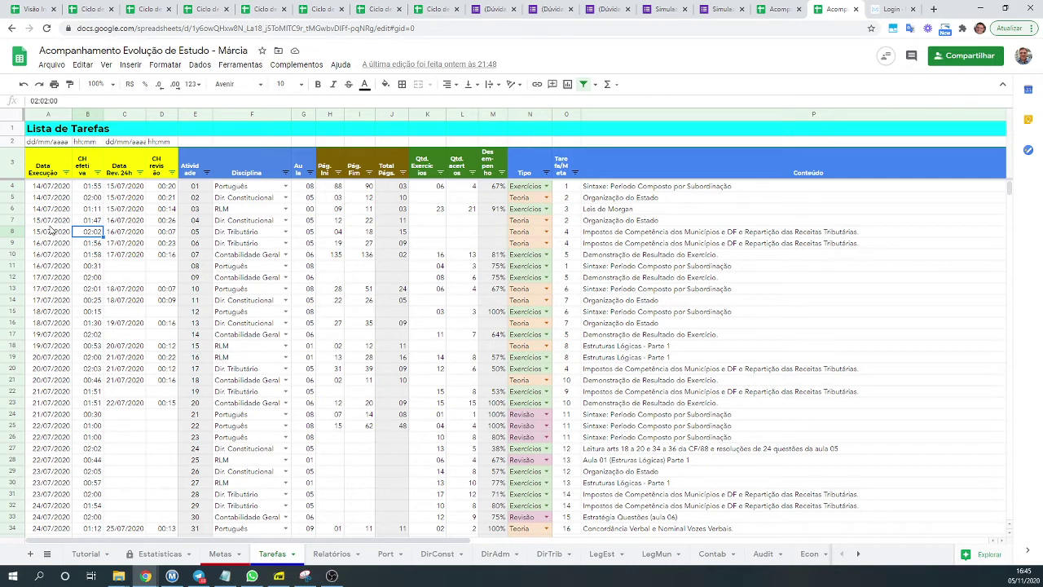
drag(124, 172, 161, 211)
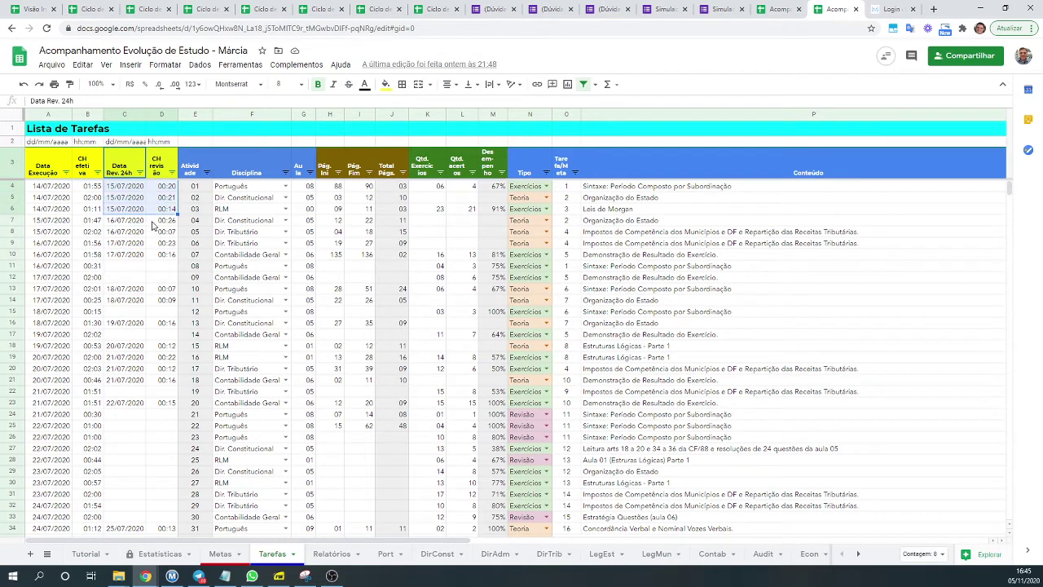
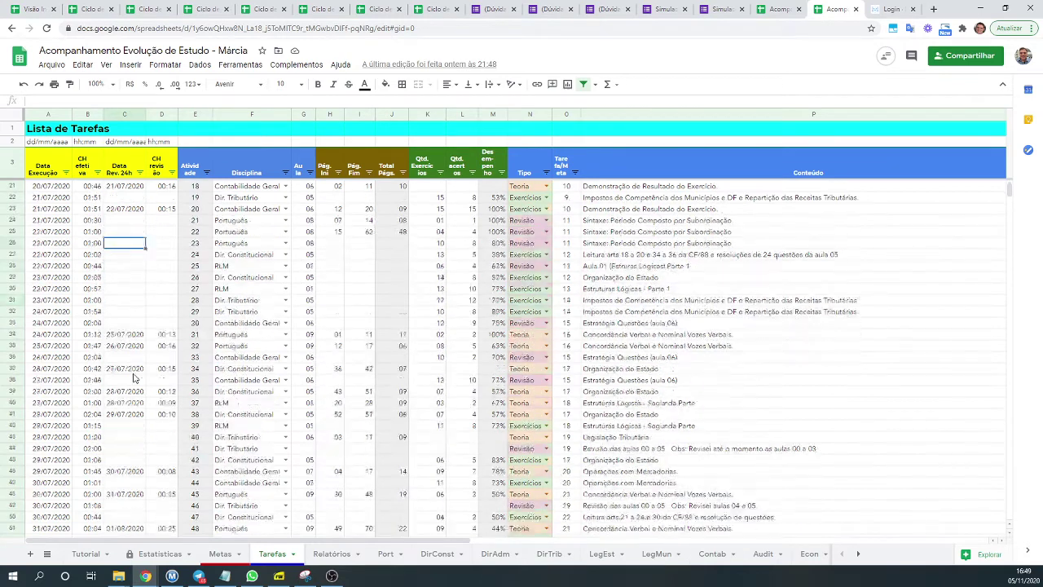
Examine the Data Execução entries further down the task list, covering the rows dated 04/08/2020
scroll(135, 378, down, 2)
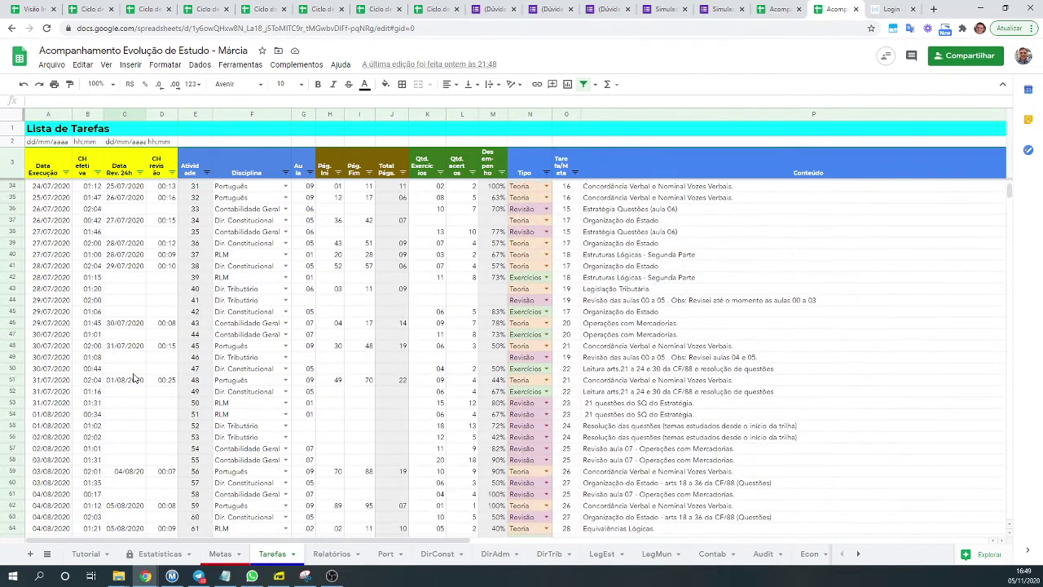
click(39, 417)
drag(39, 417, 54, 508)
scroll(42, 487, down, 1)
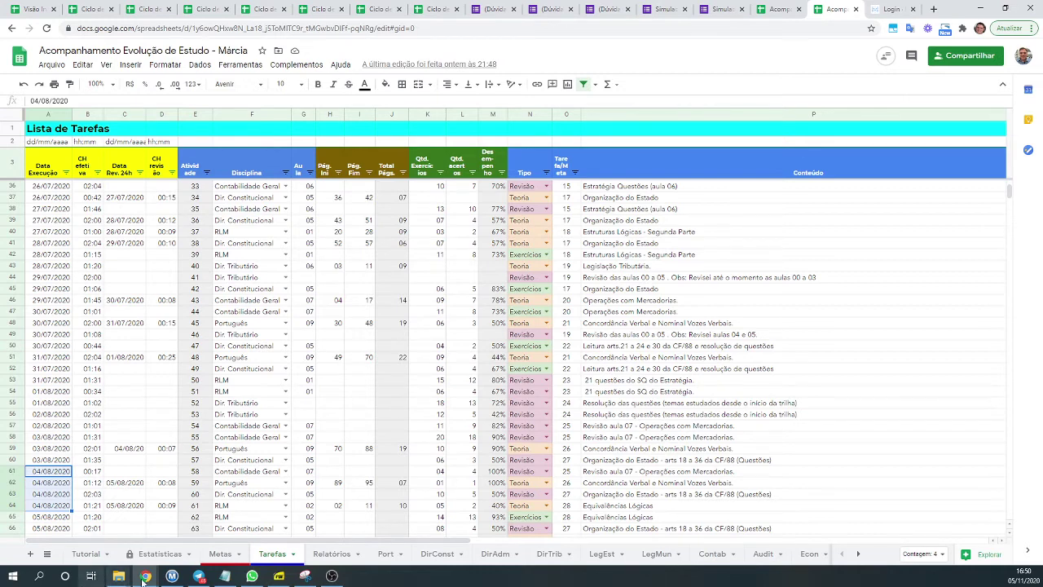
Examine the Disciplina and Carga Hor. of goals M1 to M4 on the Metas sheet
click(220, 553)
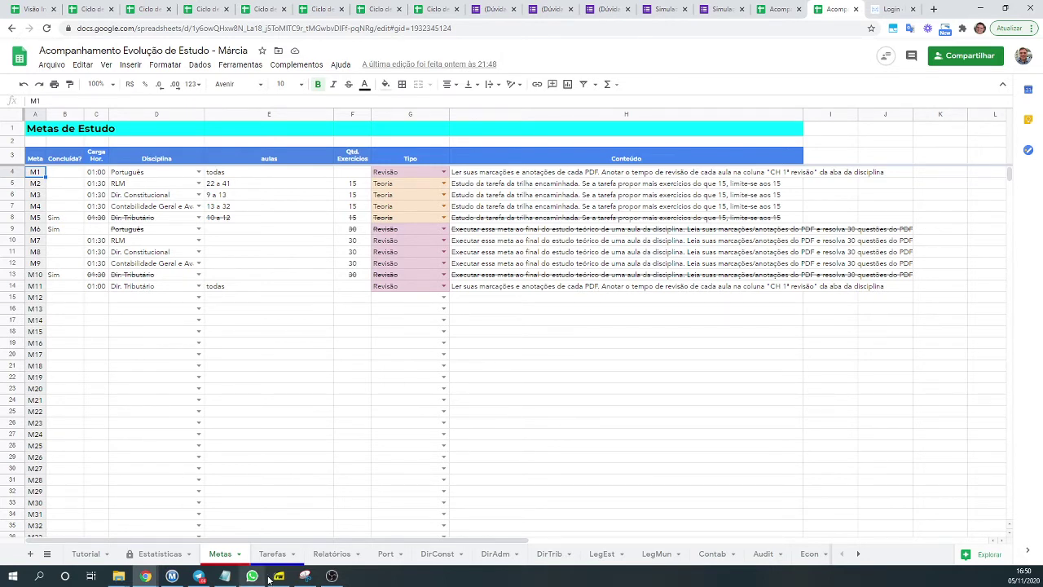
click(120, 174)
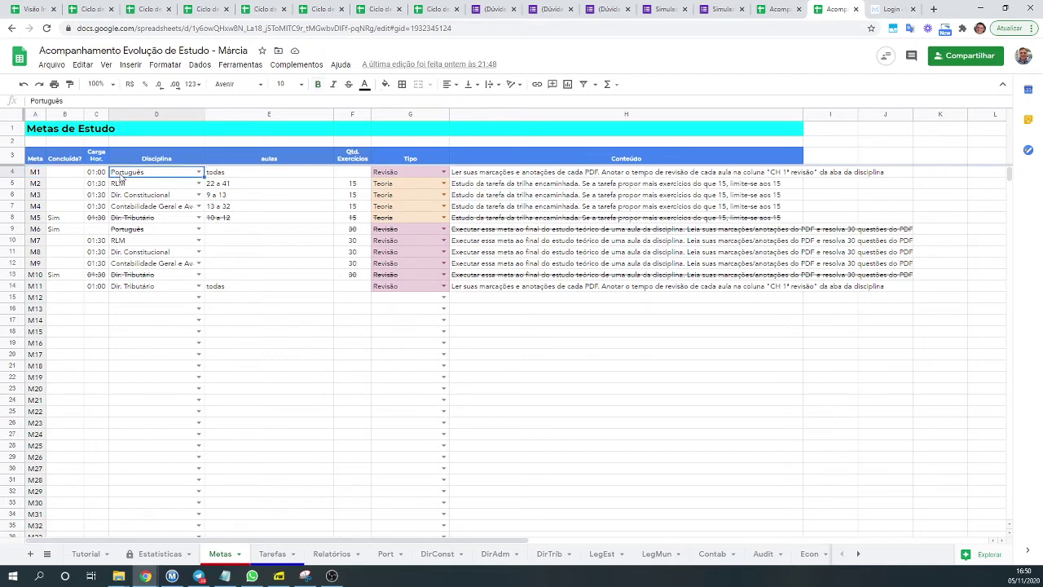
click(118, 186)
click(118, 197)
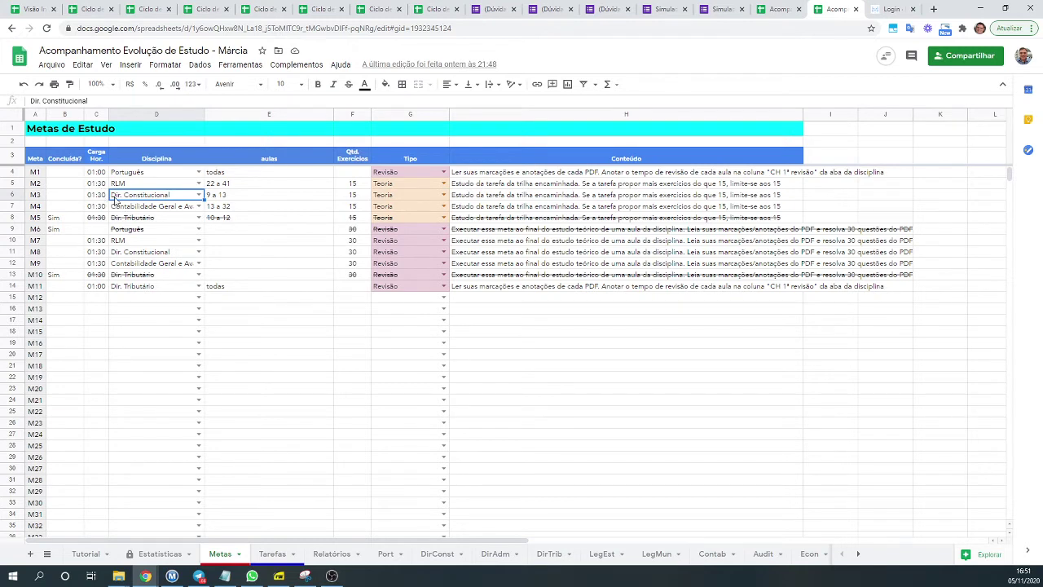
click(96, 197)
click(99, 210)
click(123, 210)
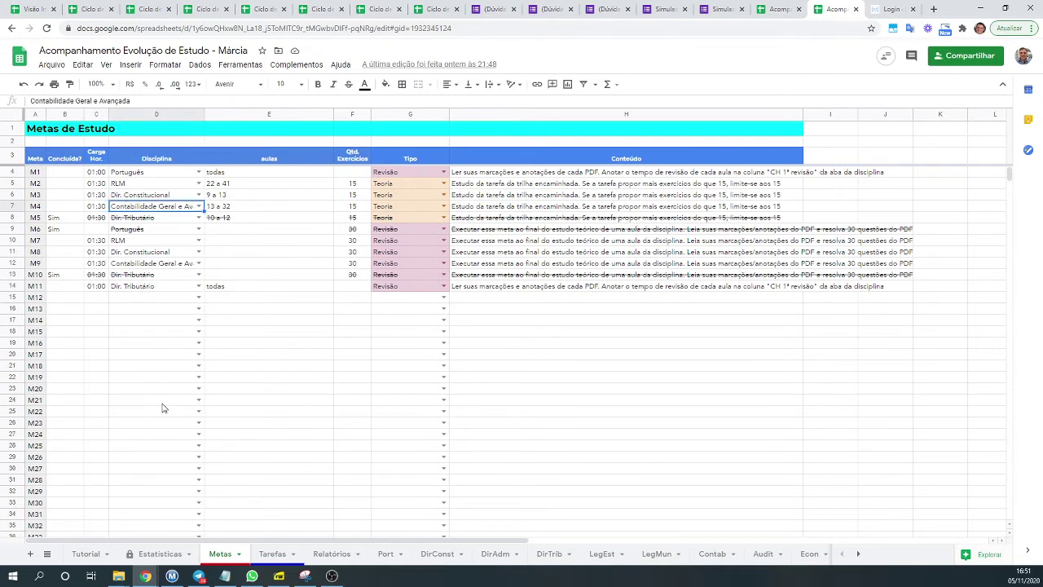
Return to the Tarefas sheet and examine the Português task in row 71: execution date, Data Rev. 24h, CH efetiva and CH revisão
click(265, 554)
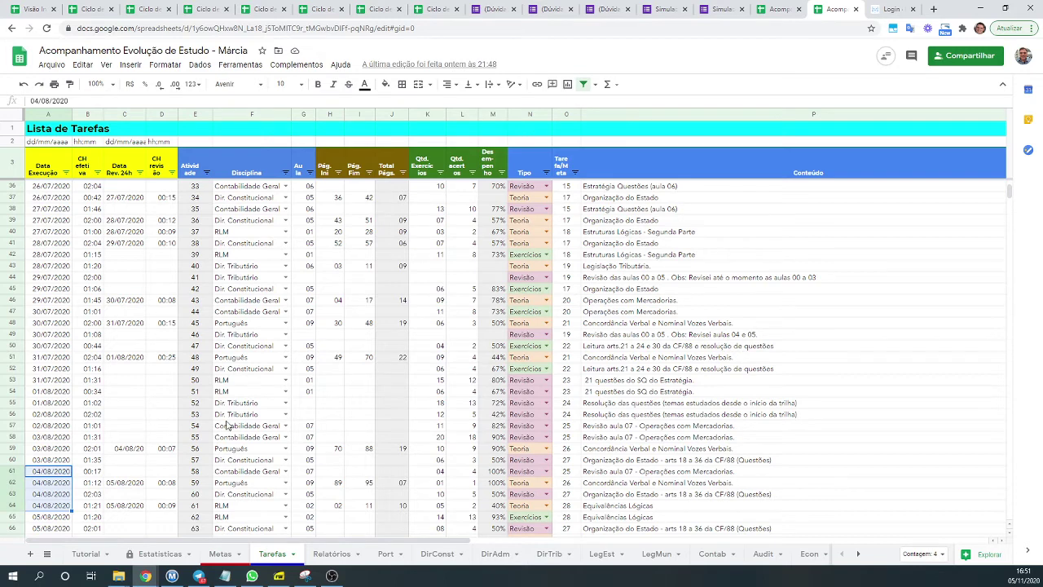
click(163, 386)
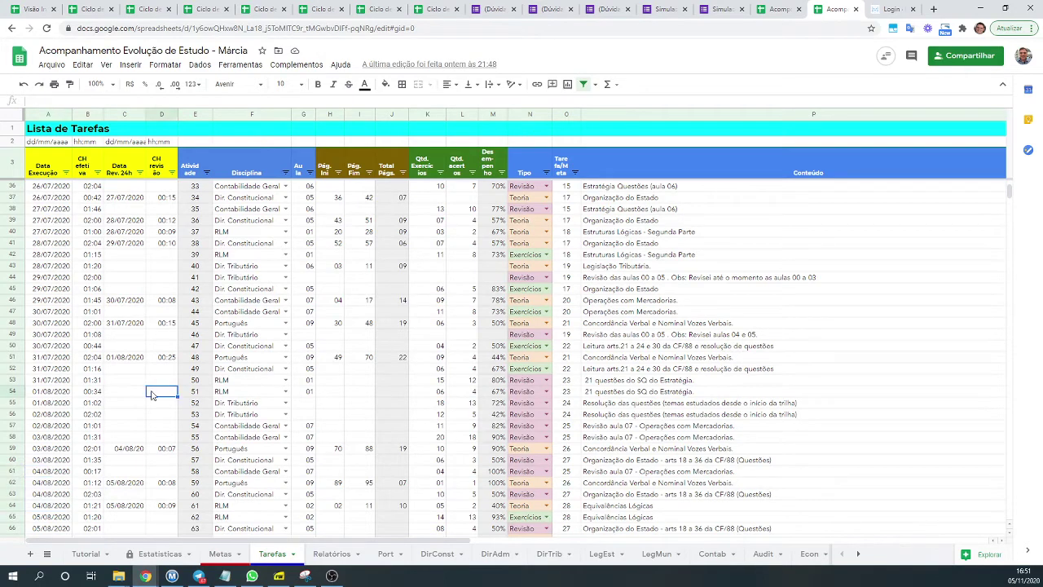
scroll(139, 408, down, 3)
scroll(138, 408, down, 4)
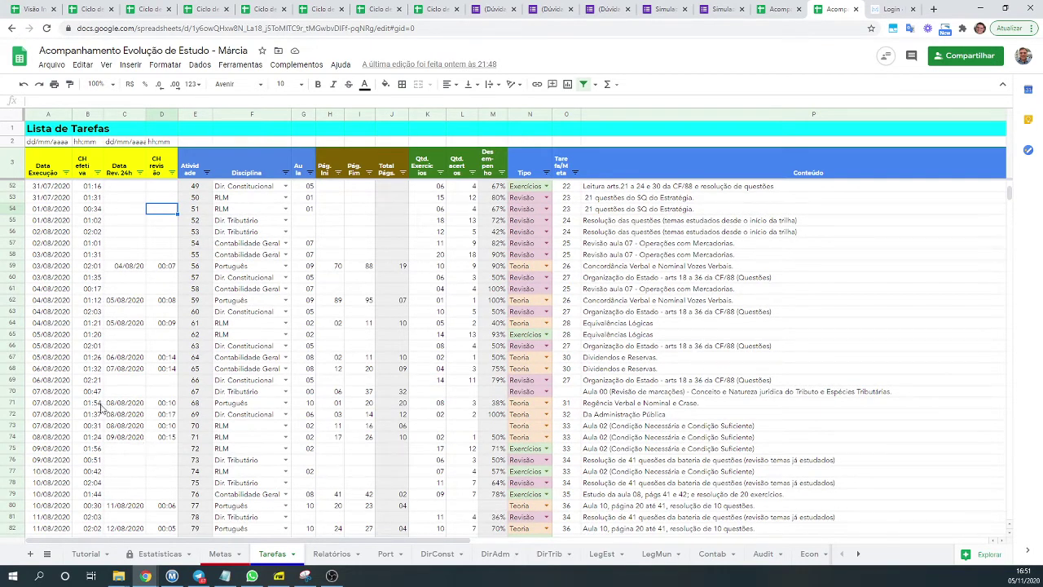
click(56, 404)
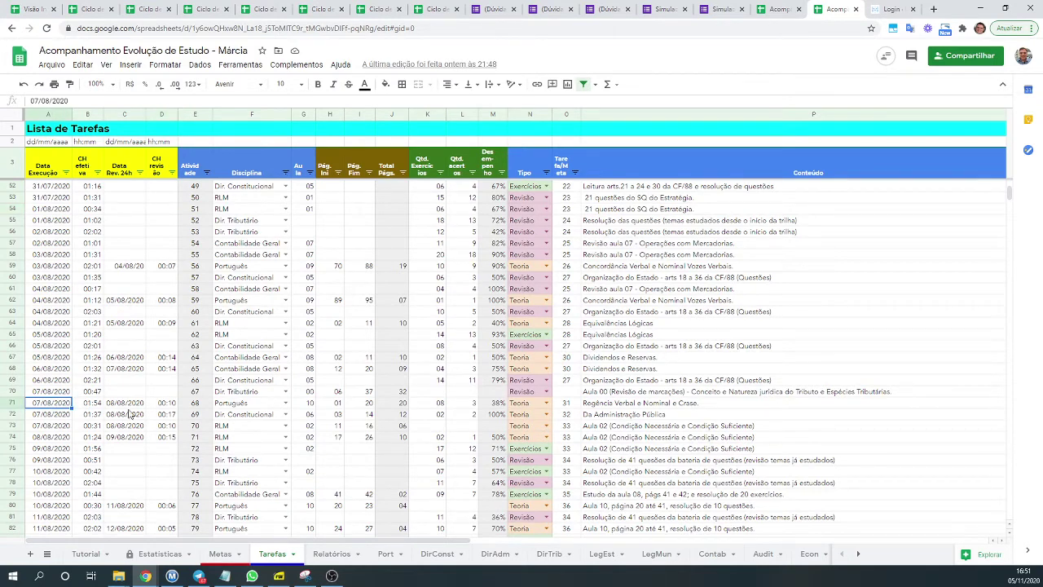
click(122, 407)
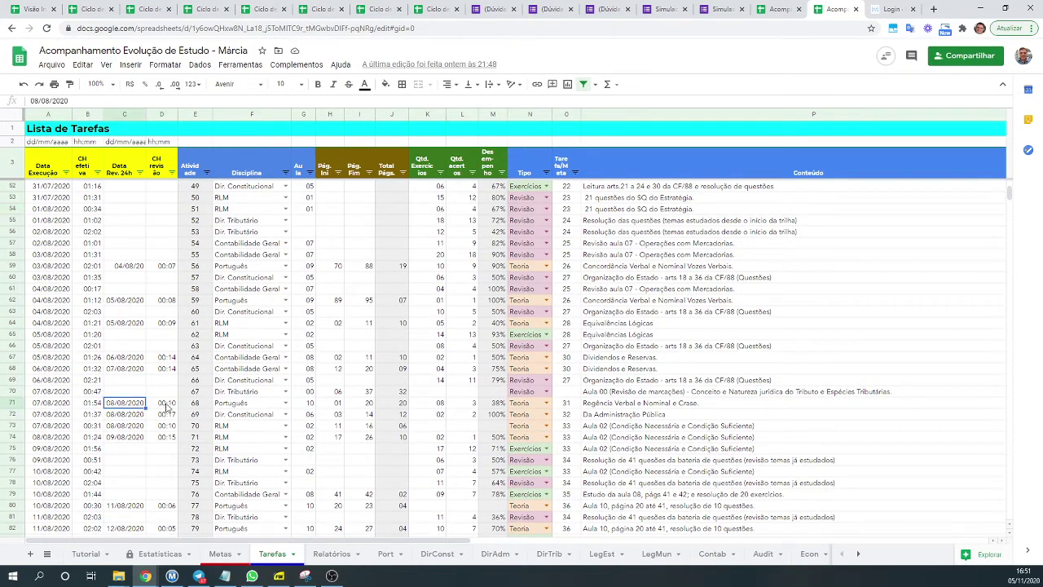
click(91, 407)
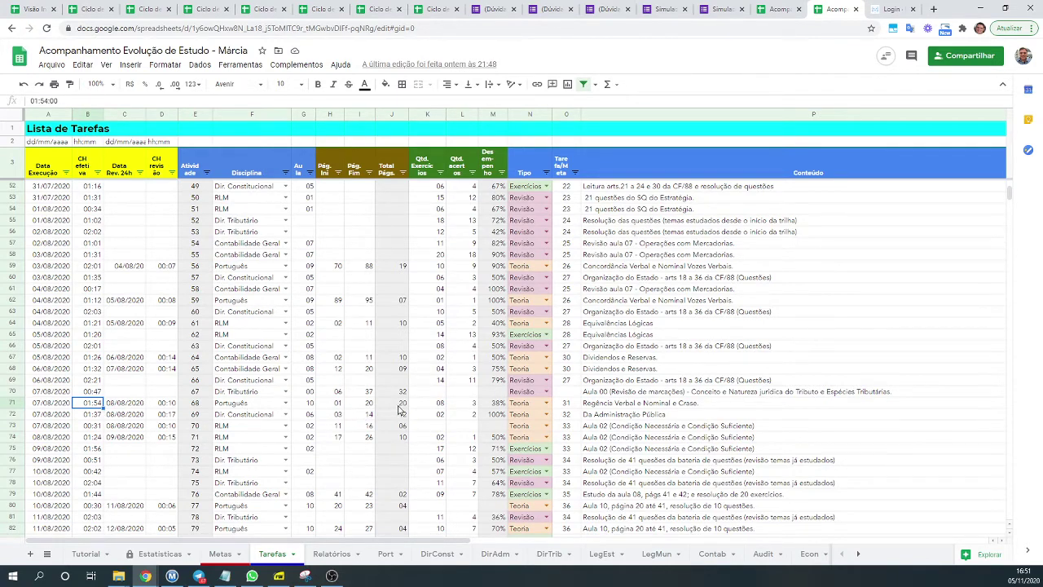
click(162, 404)
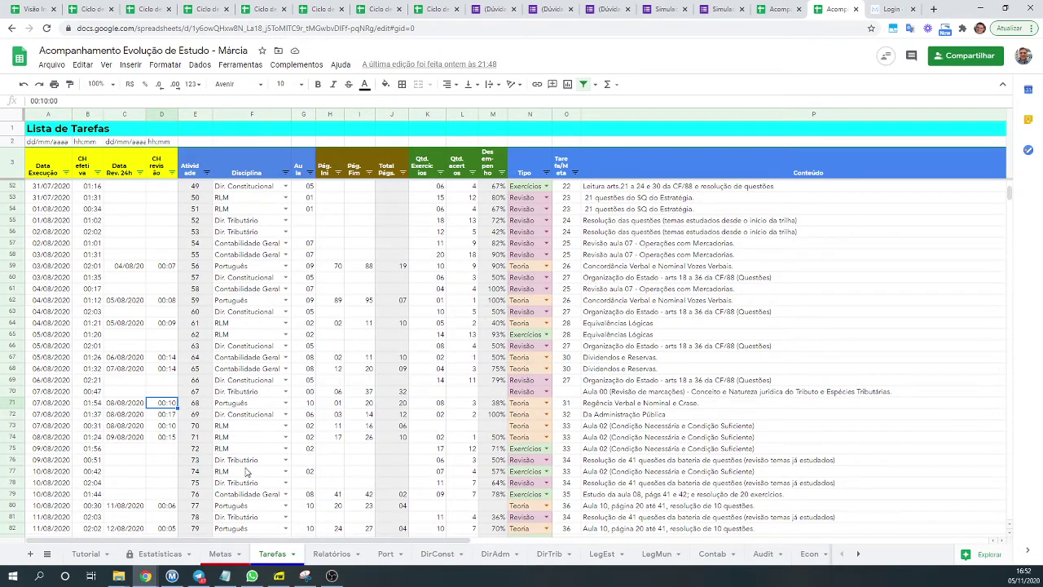
Look through the dated feedback reports and the Velocidade de Leitura advice on the Relatórios sheet
click(334, 558)
scroll(197, 390, down, 10)
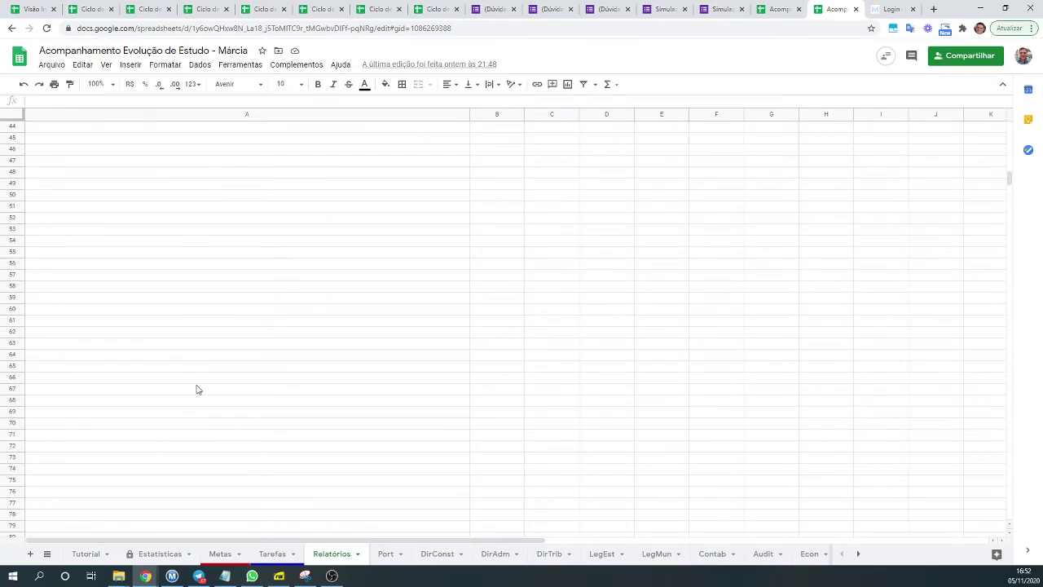
scroll(196, 389, up, 2)
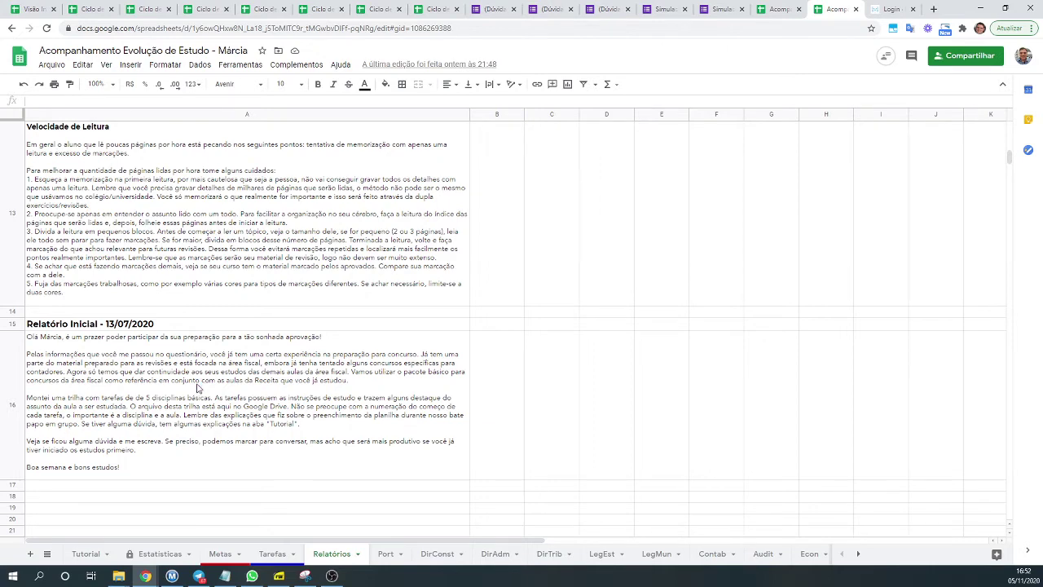
scroll(197, 390, up, 3)
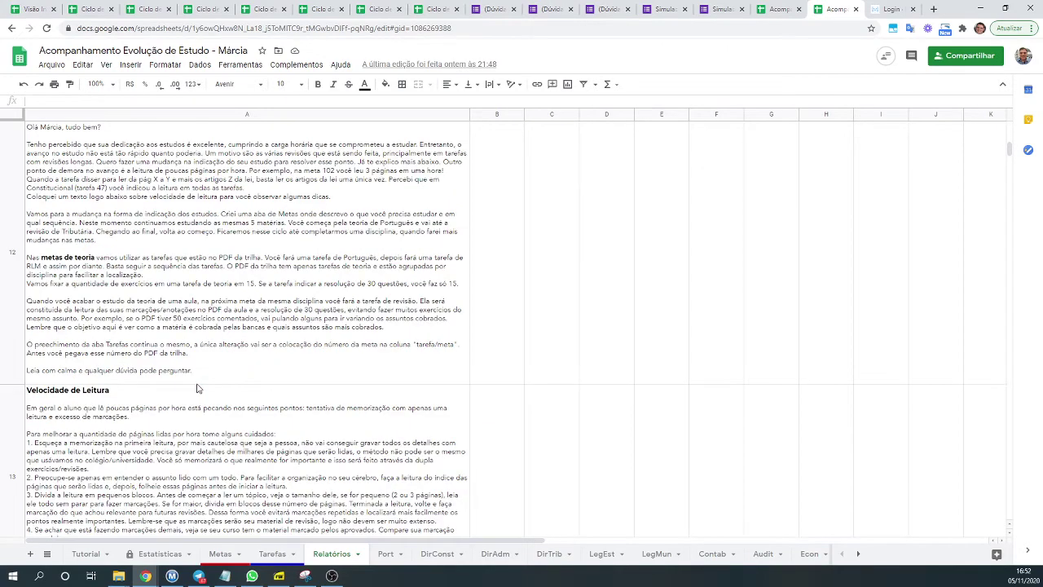
scroll(196, 389, up, 3)
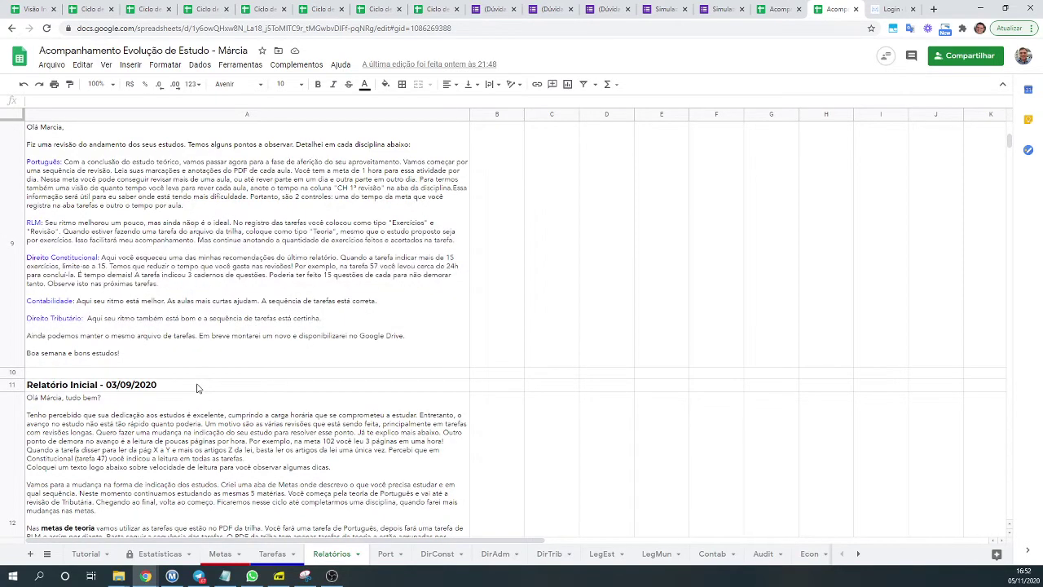
scroll(197, 388, down, 9)
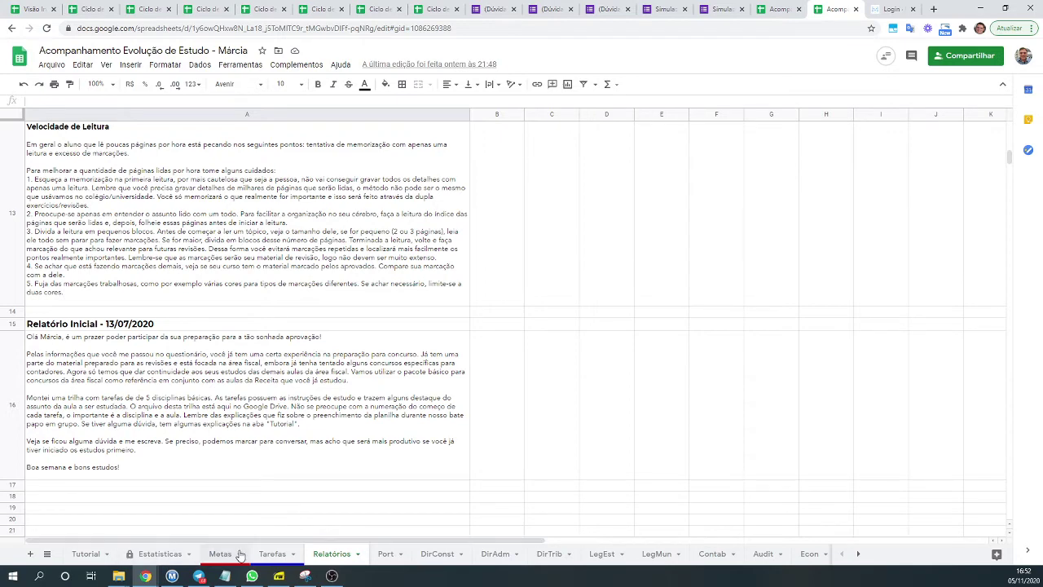
View the Port discipline sheet, switch to the Ciclo de Estudo Max TC-DF spreadsheet, and look over its AFO sheet and the list of remaining sheets
click(386, 554)
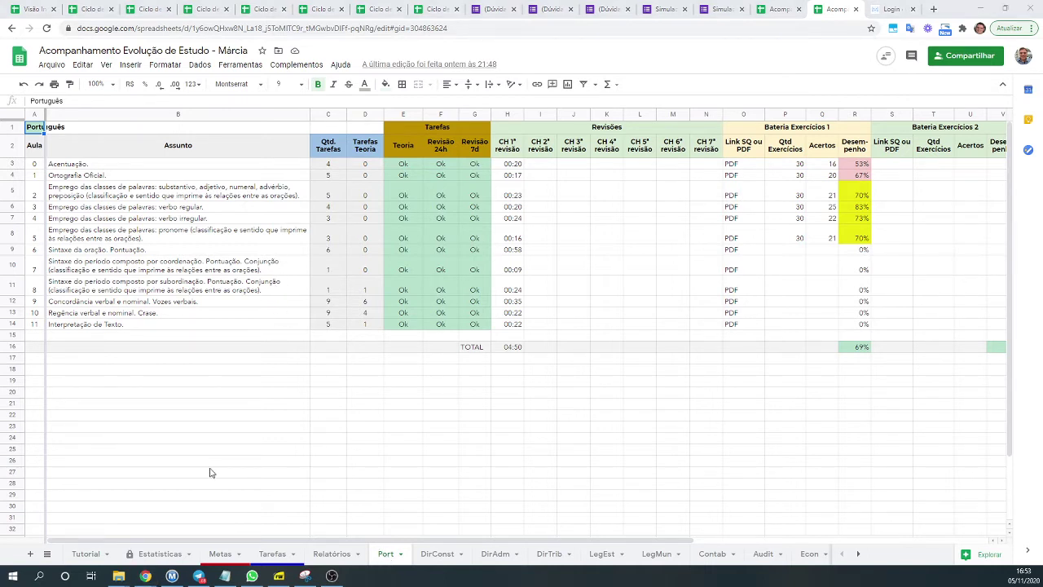
key(alt+Tab)
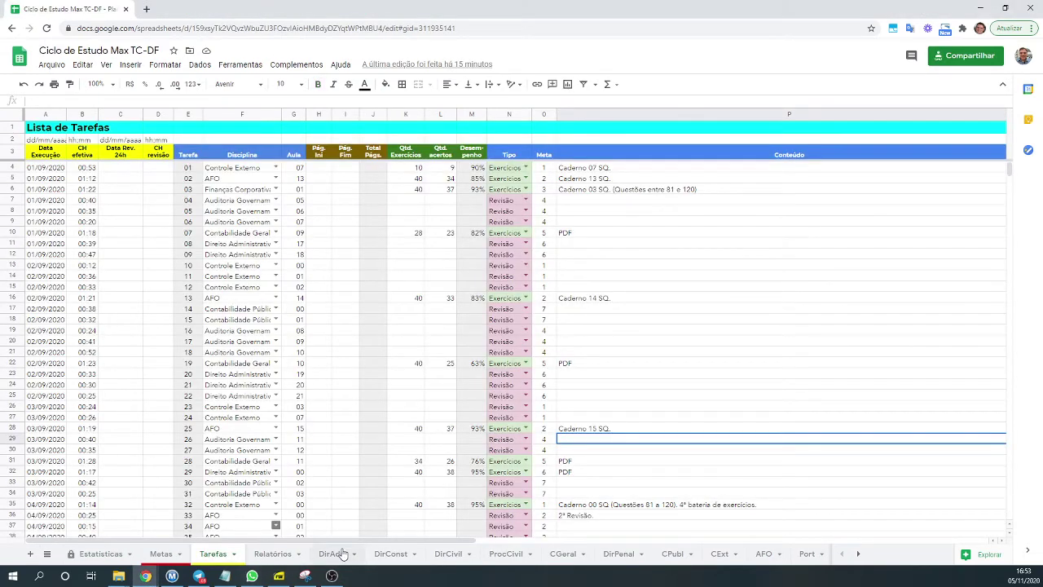
click(768, 554)
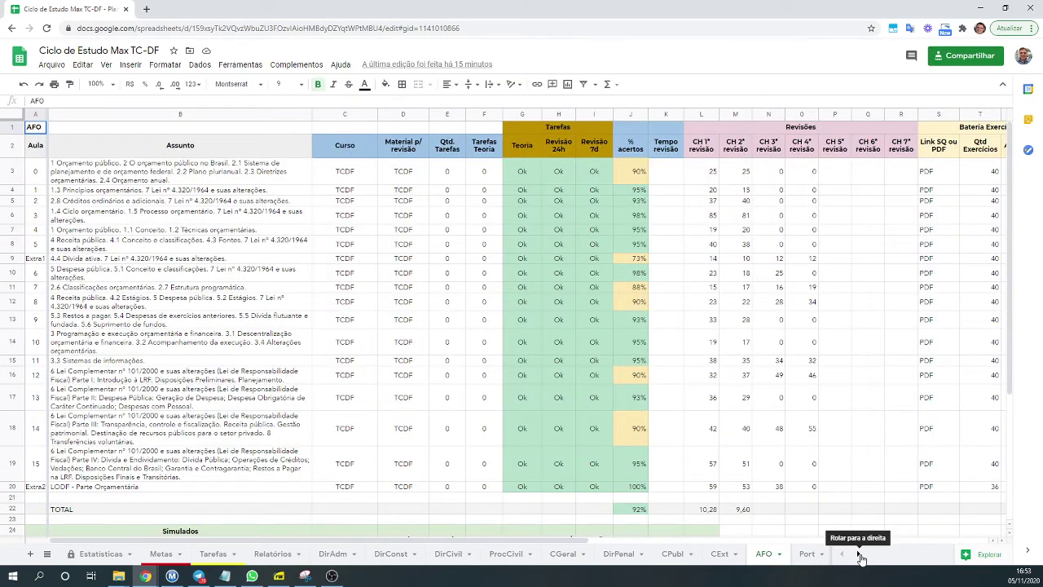
click(859, 557)
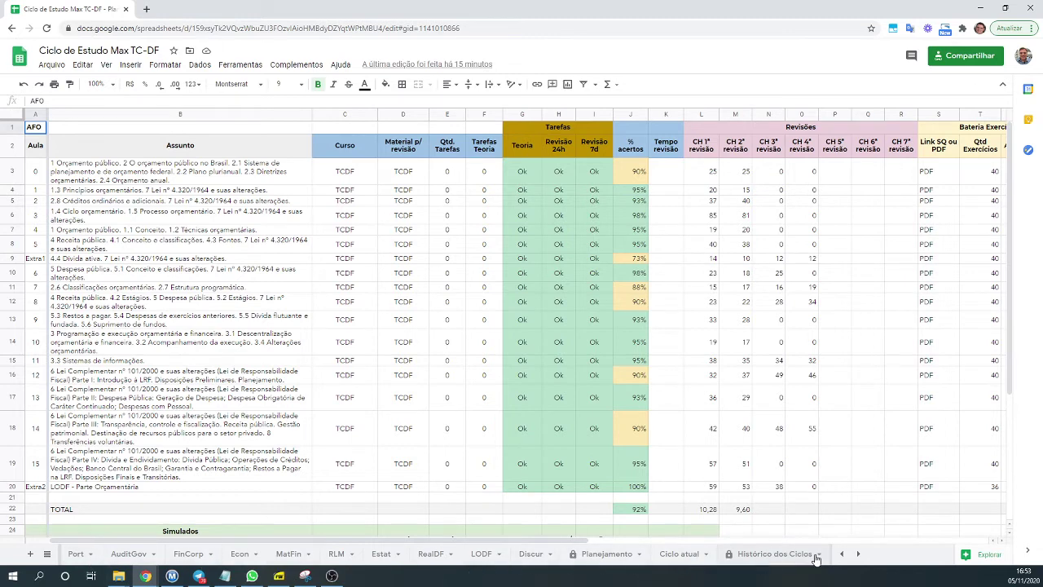
click(841, 554)
click(842, 554)
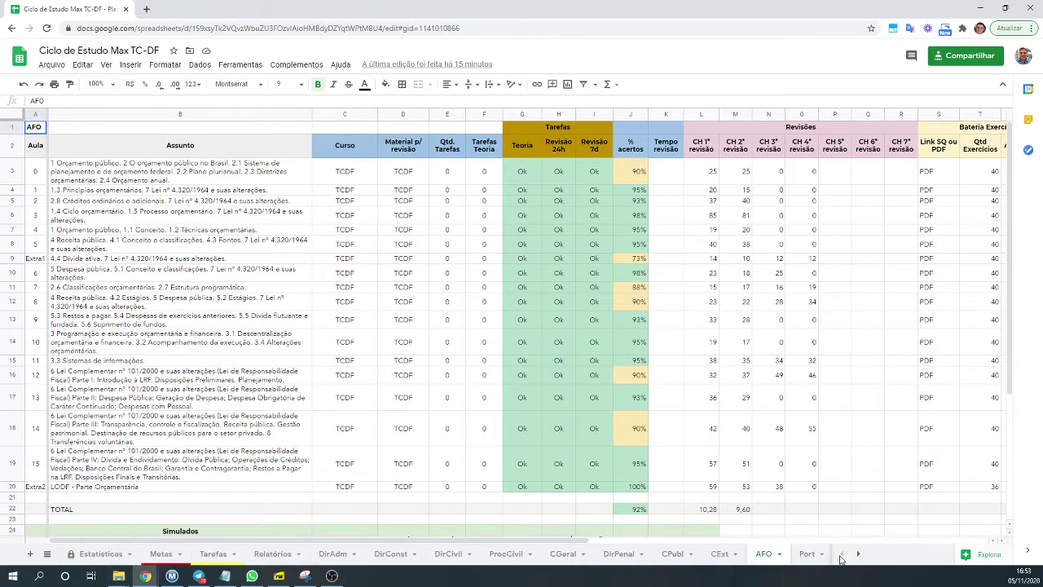
Open the CExt sheet and examine the Aula, Assunto, Curso and Material p/ revisão columns for all Controle Externo lessons
click(717, 557)
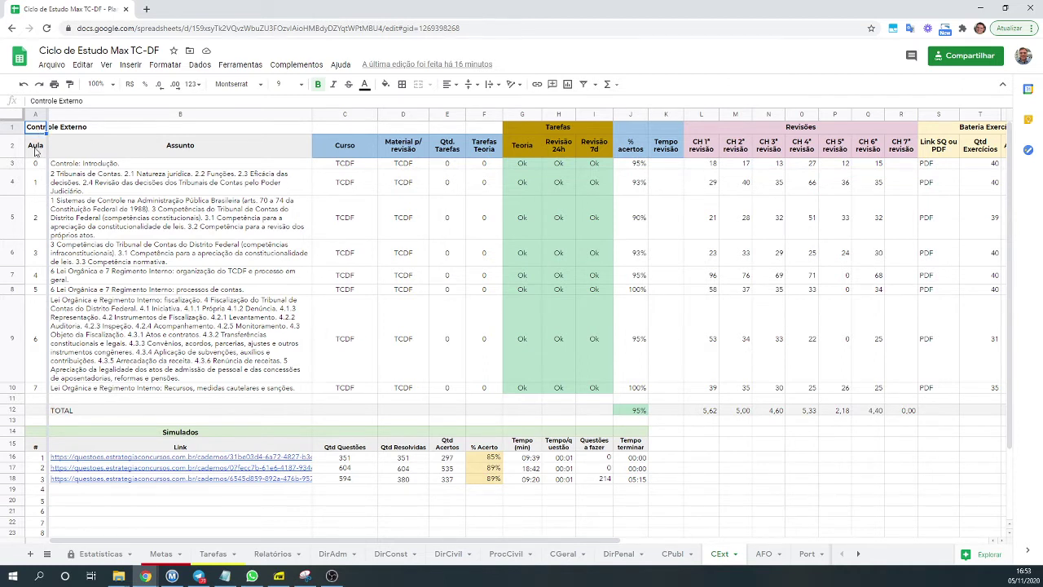
drag(45, 155, 88, 391)
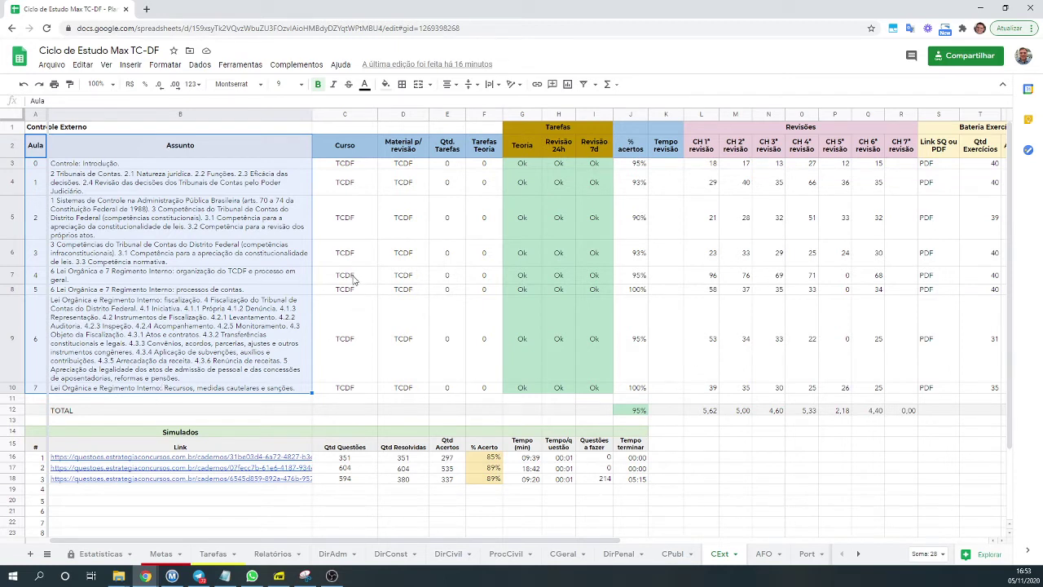
drag(352, 166, 343, 396)
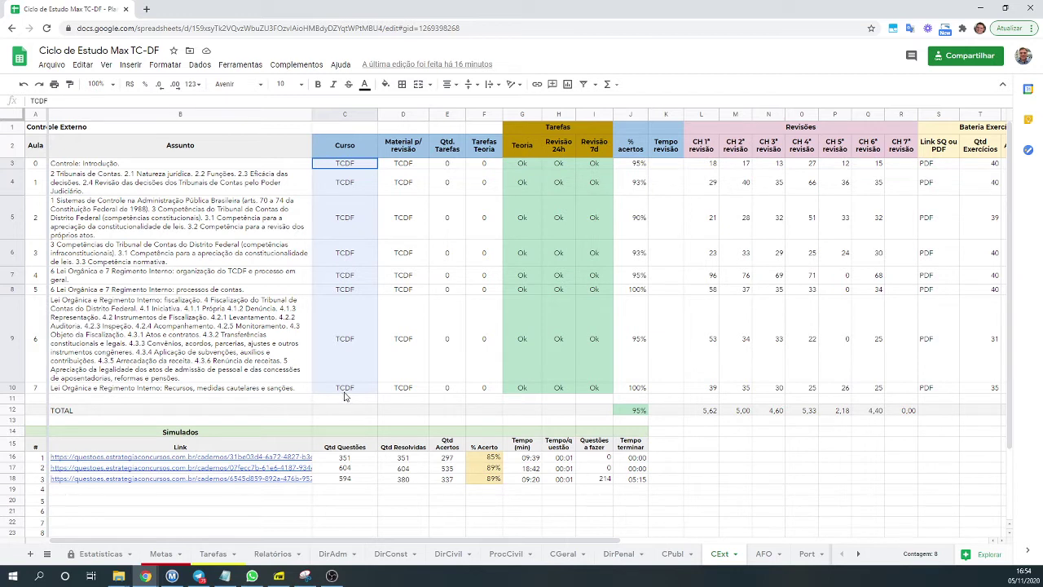
drag(337, 396, 302, 388)
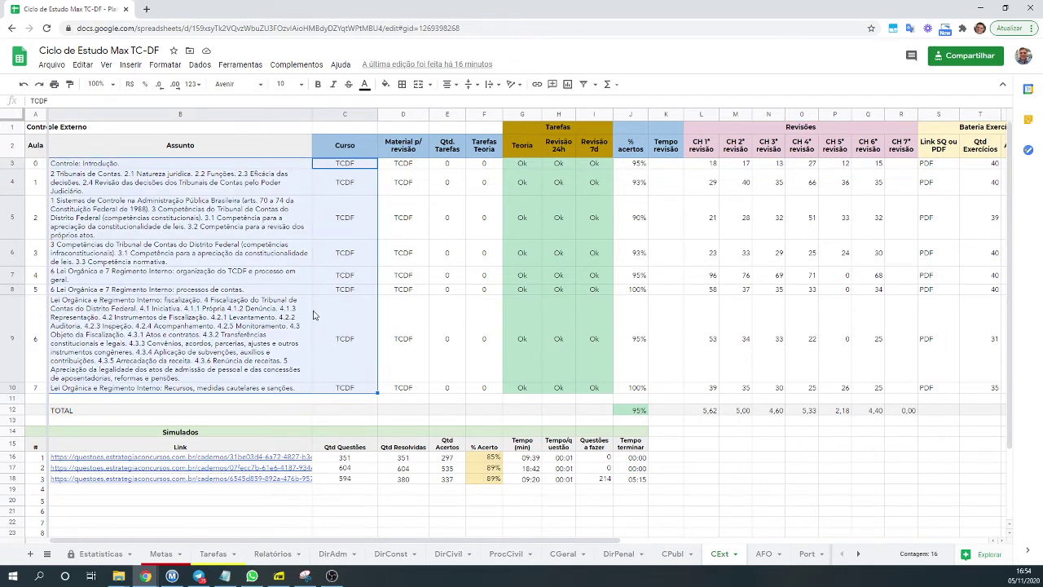
drag(408, 144, 408, 393)
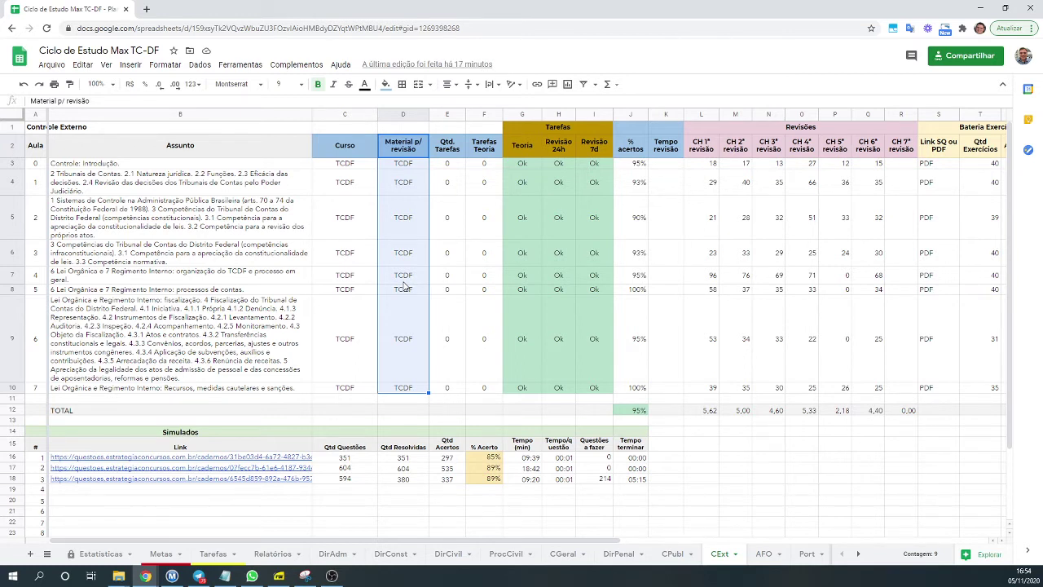
Switch to the Sefaz-DF study-cycle spreadsheet and look over its DirConst, DirTrib and ContGer discipline sheets
key(alt+Tab)
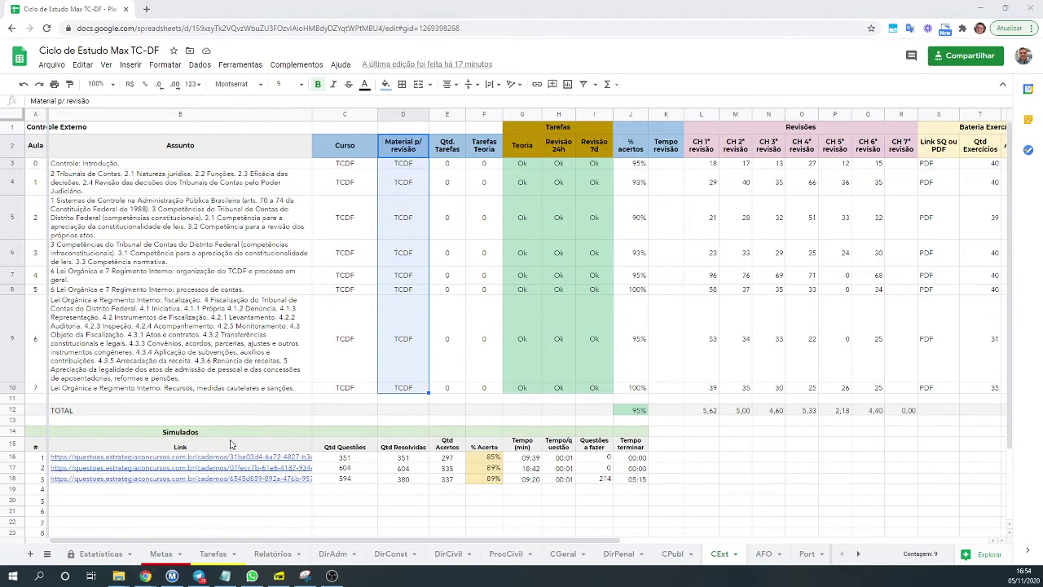
click(87, 13)
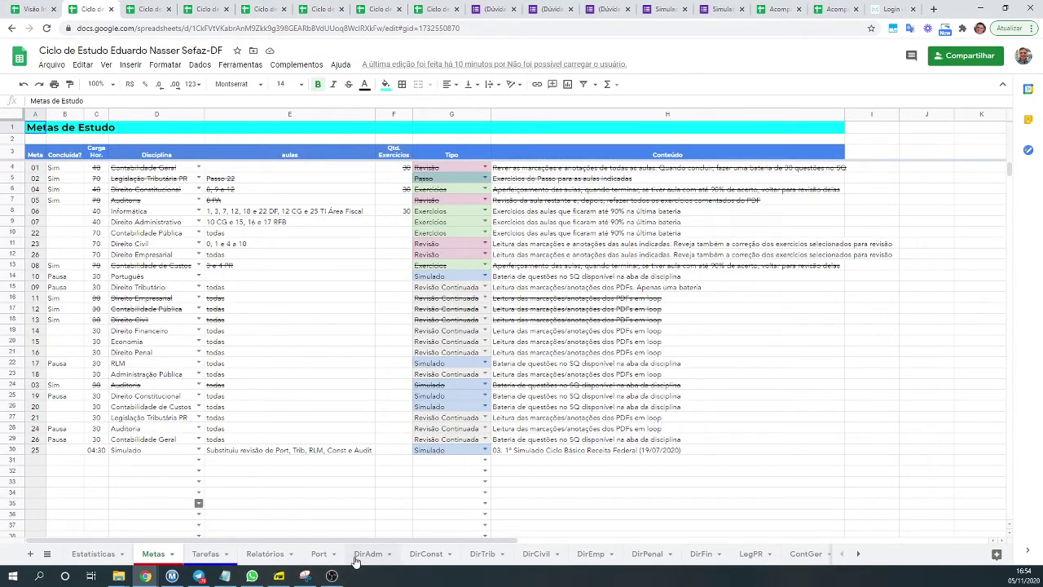
click(416, 560)
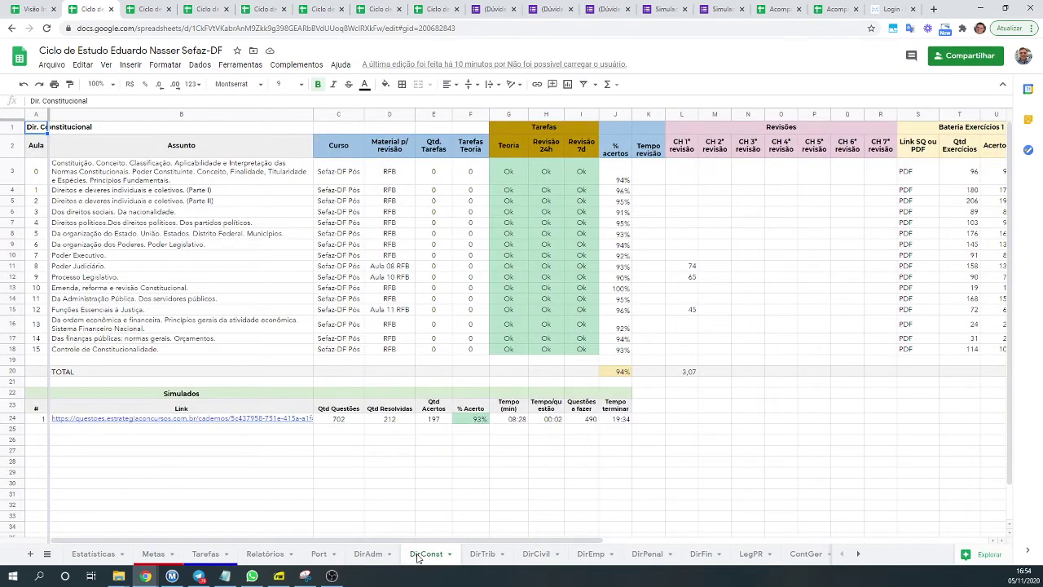
click(482, 558)
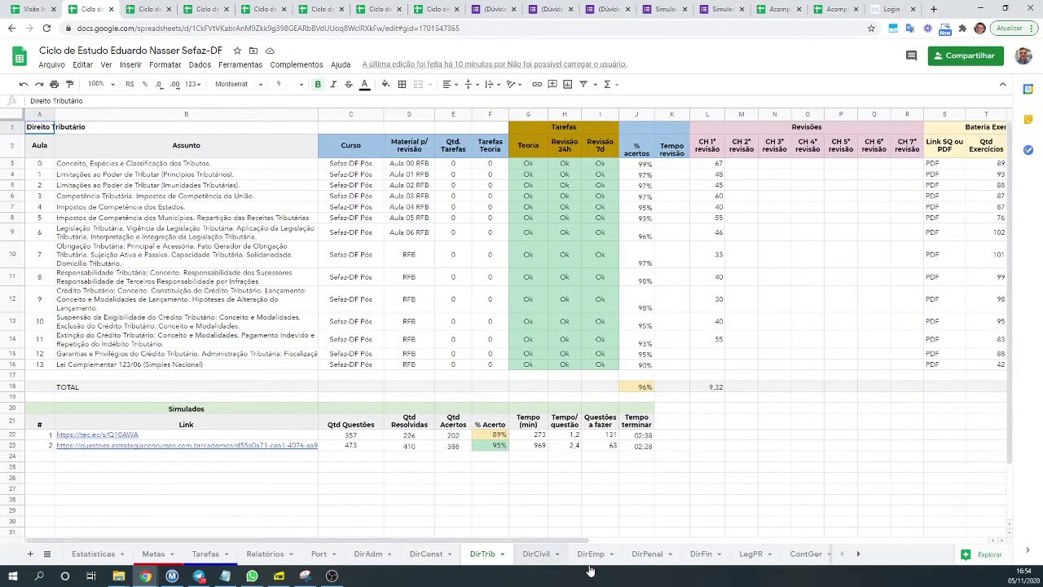
click(807, 556)
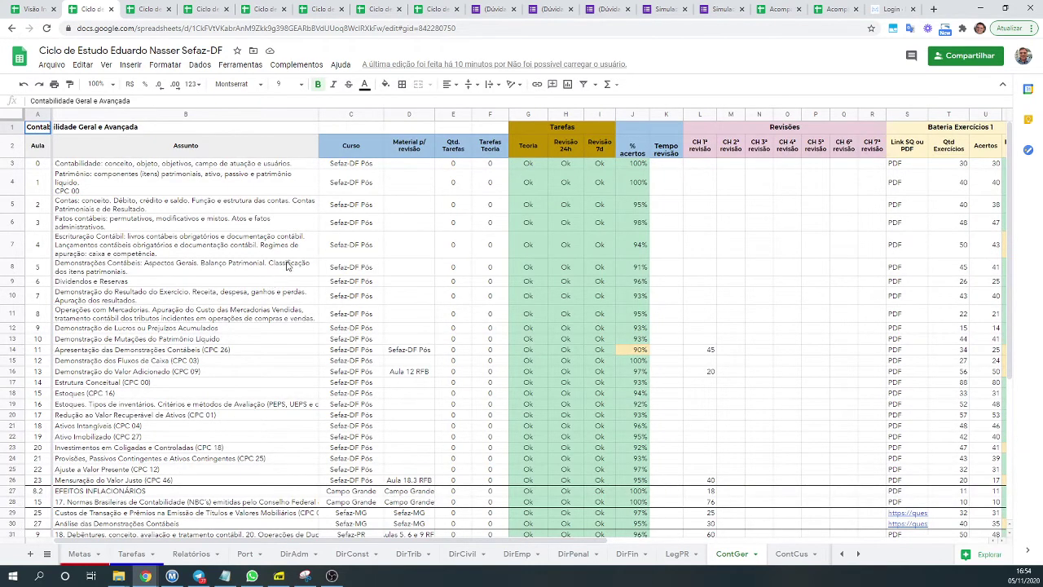
Examine the Sefaz-DF Pós lessons on the ContGer sheet, through lesson 23, and the review material listed for lesson 13
drag(350, 165, 356, 483)
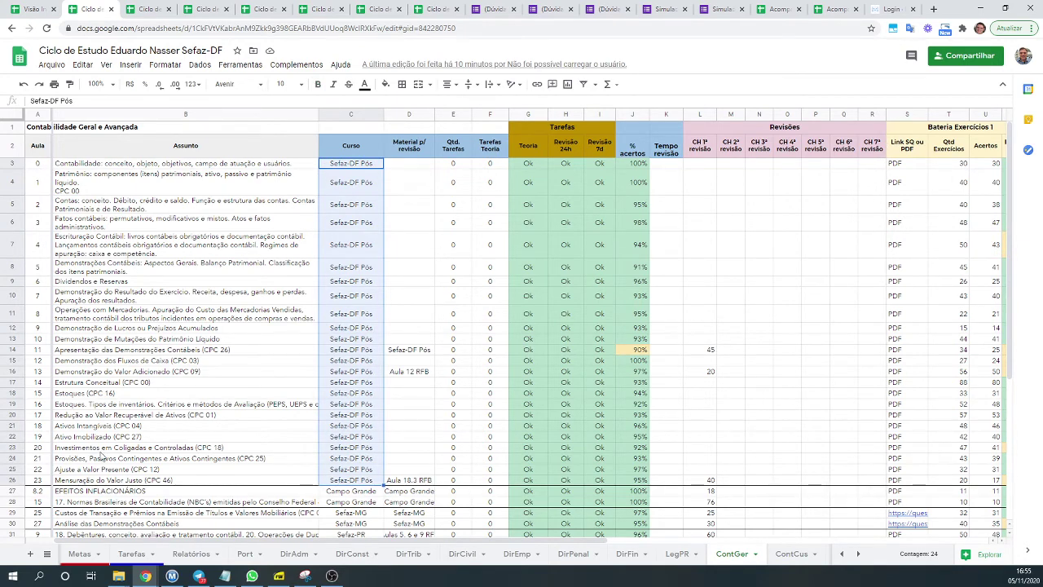
click(131, 482)
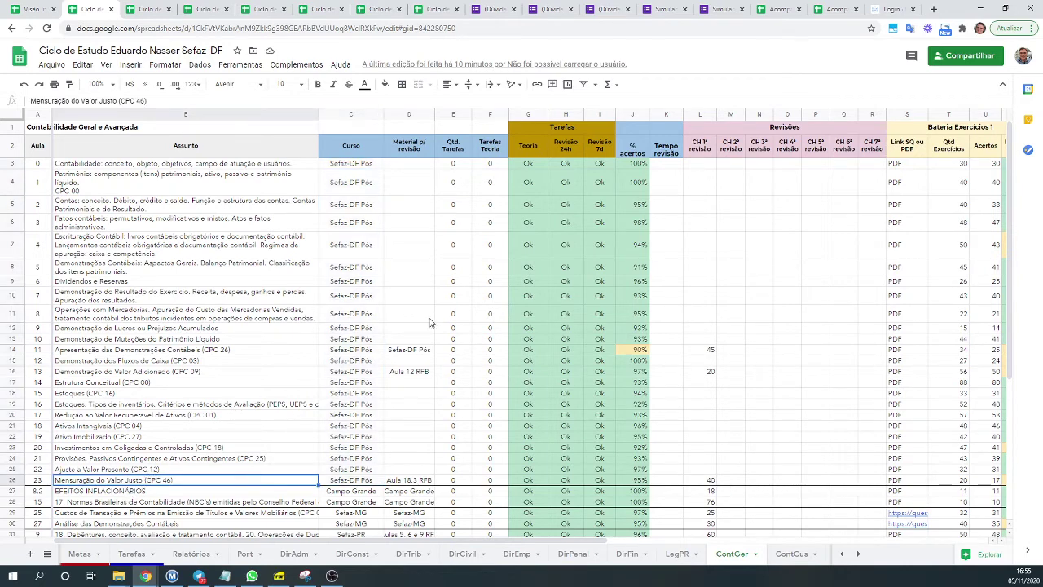
click(410, 373)
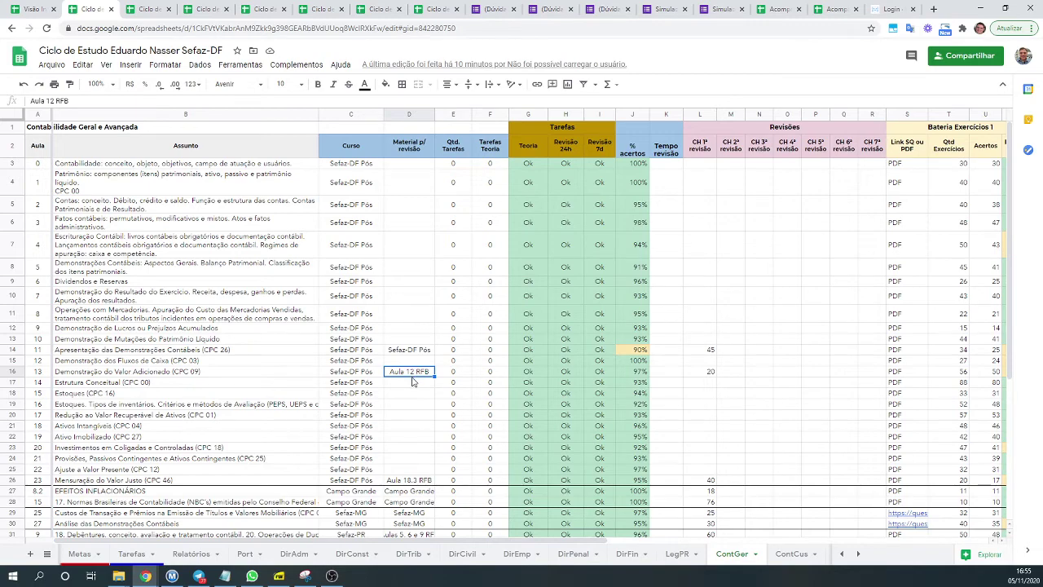
scroll(413, 381, down, 3)
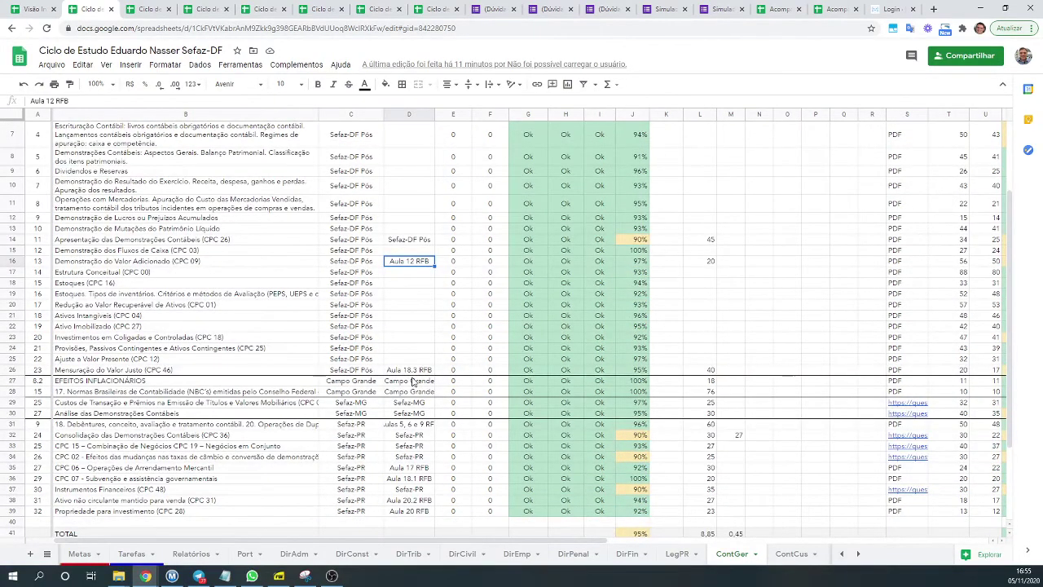
Examine the Curso column for the ContGer lessons taken from the Campo Grande, Sefaz-MG and Sefaz-PR courses
click(344, 513)
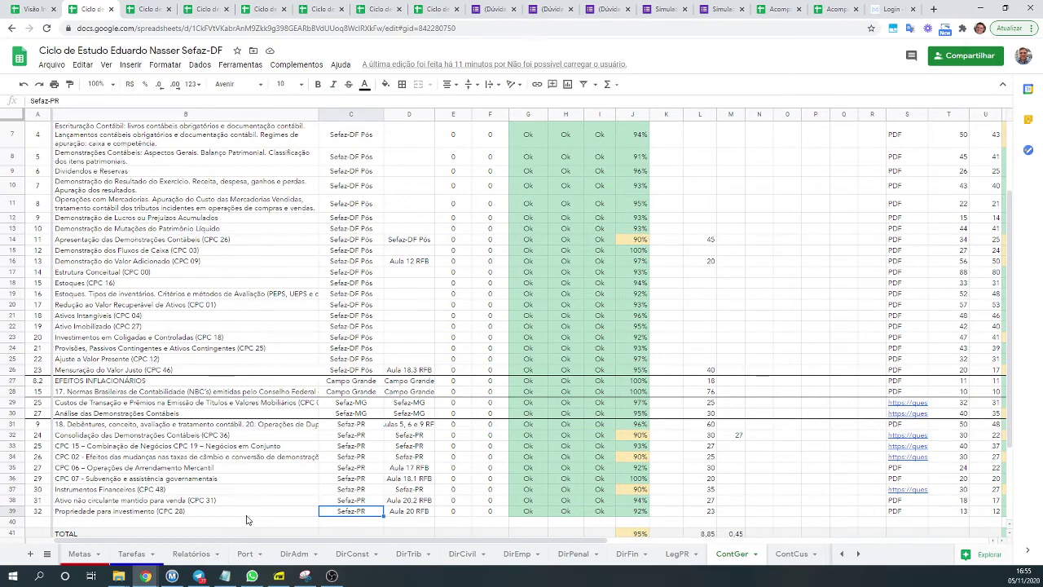
click(349, 343)
click(344, 386)
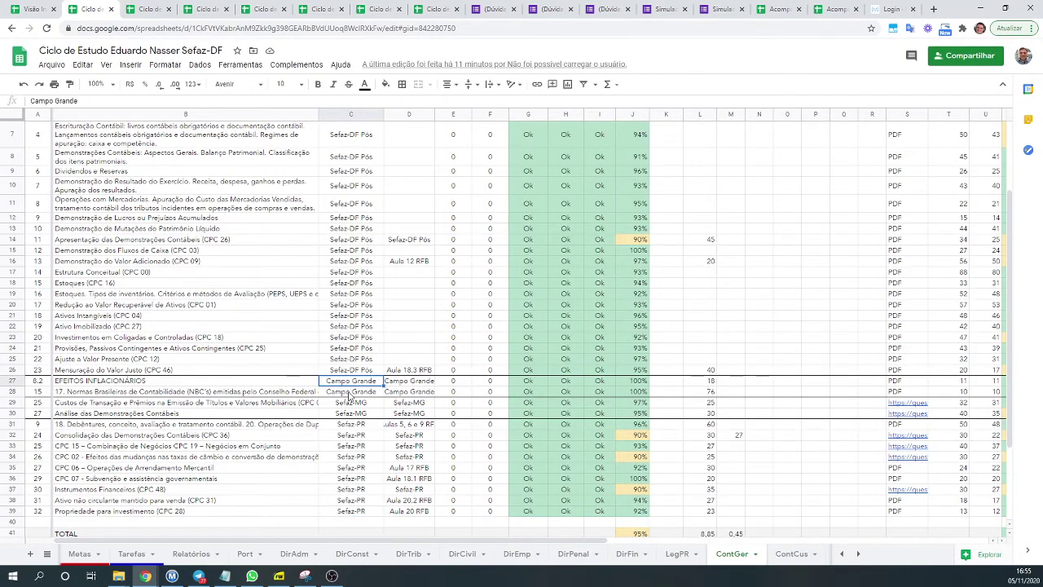
click(351, 396)
click(354, 405)
click(355, 414)
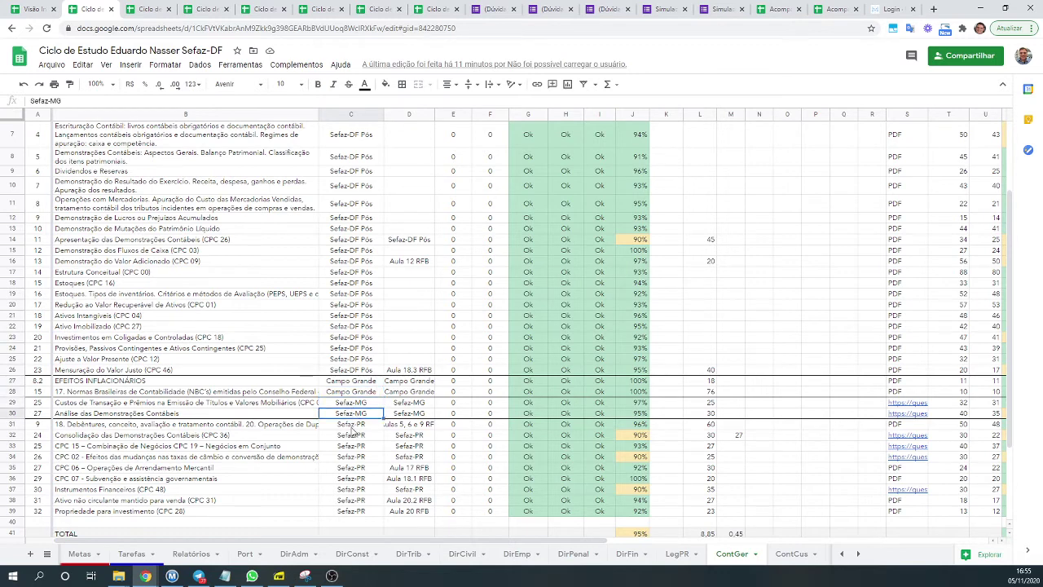
click(354, 427)
click(349, 513)
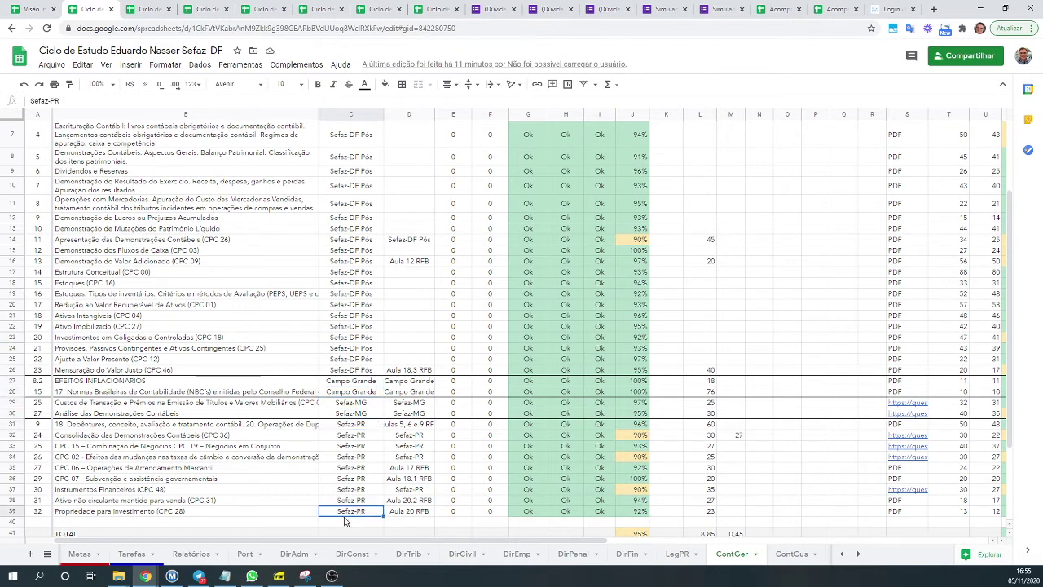
Check the Material p/ revisão entries of the Sefaz-MG and Sefaz-PR lessons, including CPC 06 and CPC 48
click(420, 404)
click(418, 494)
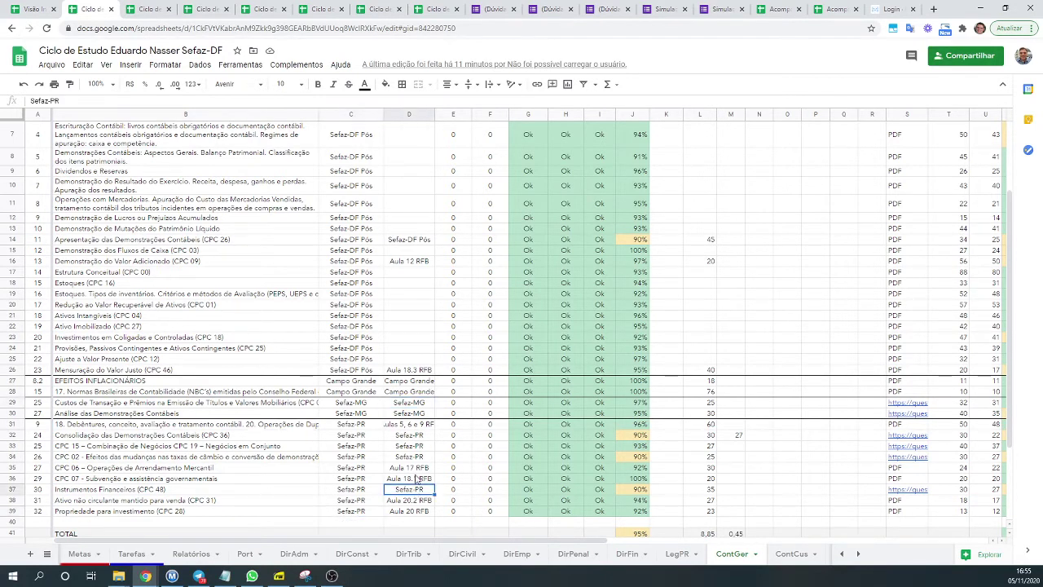
click(417, 470)
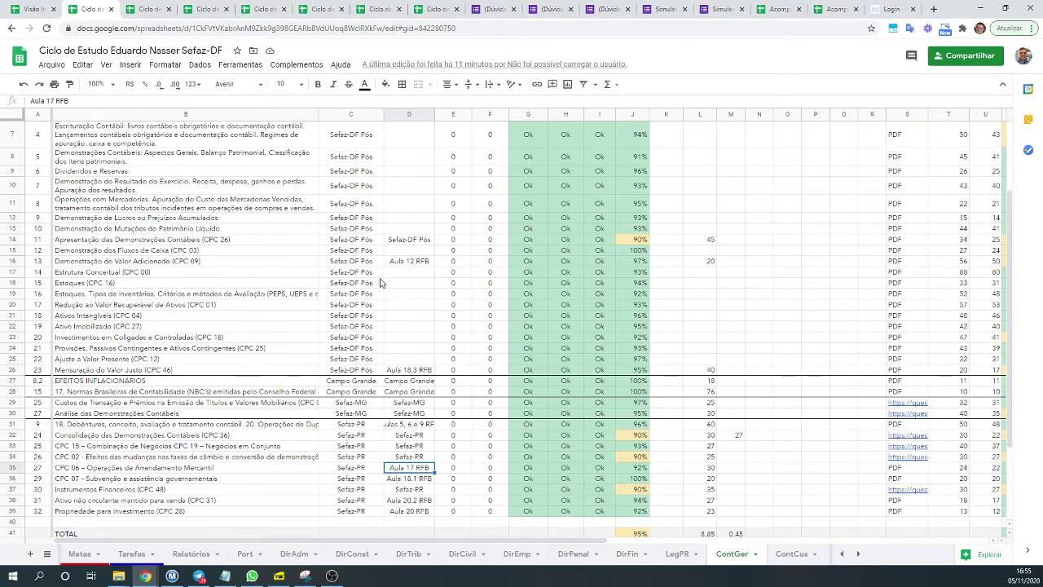
scroll(305, 229, up, 3)
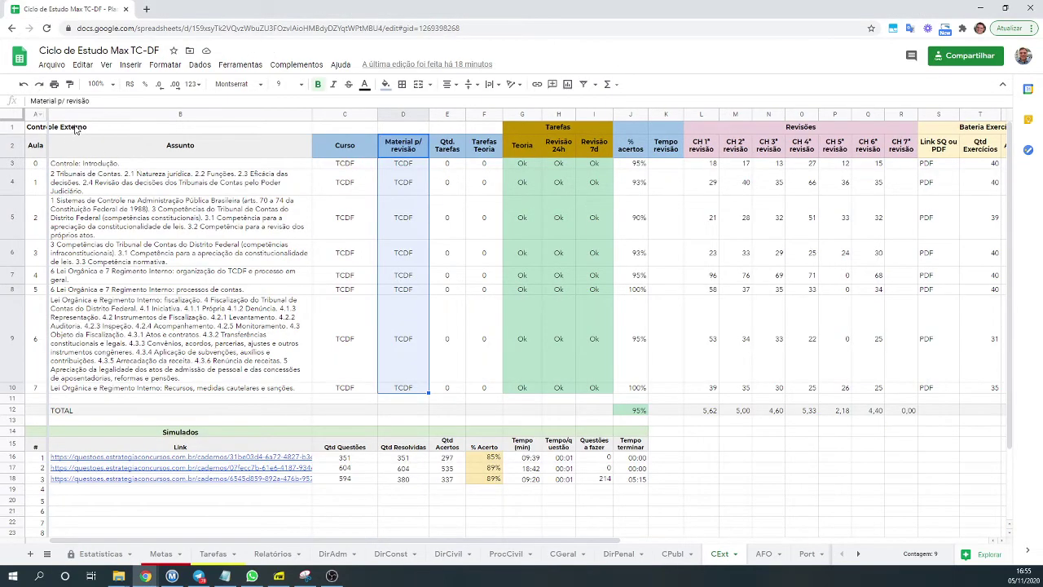
On the TC-DF spreadsheet's CExt sheet, set Material p/ revisão to TCE-RJ for lessons 2, 3 and 4
click(409, 231)
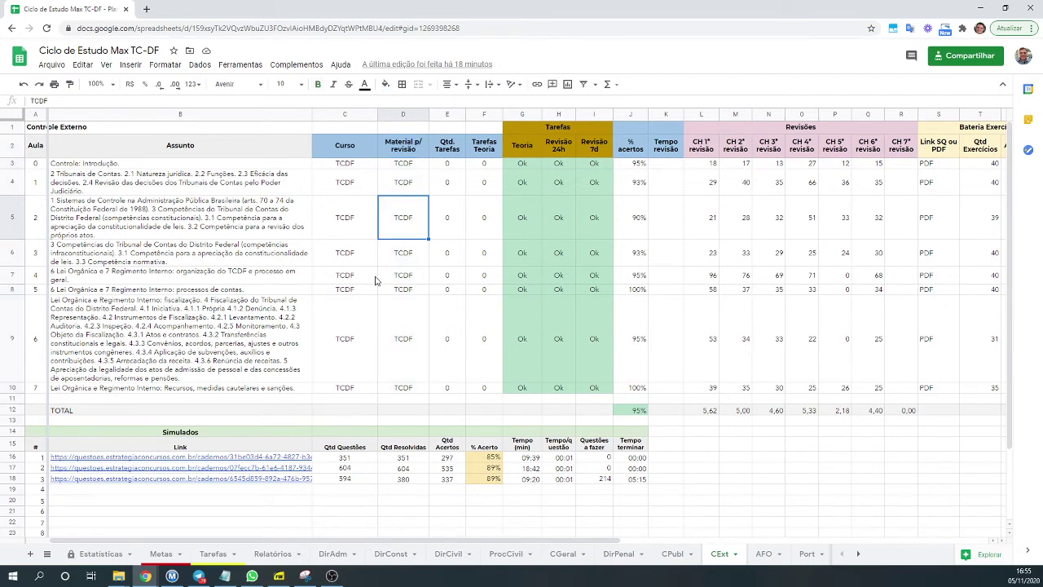
key(Return)
text(E-RJ)
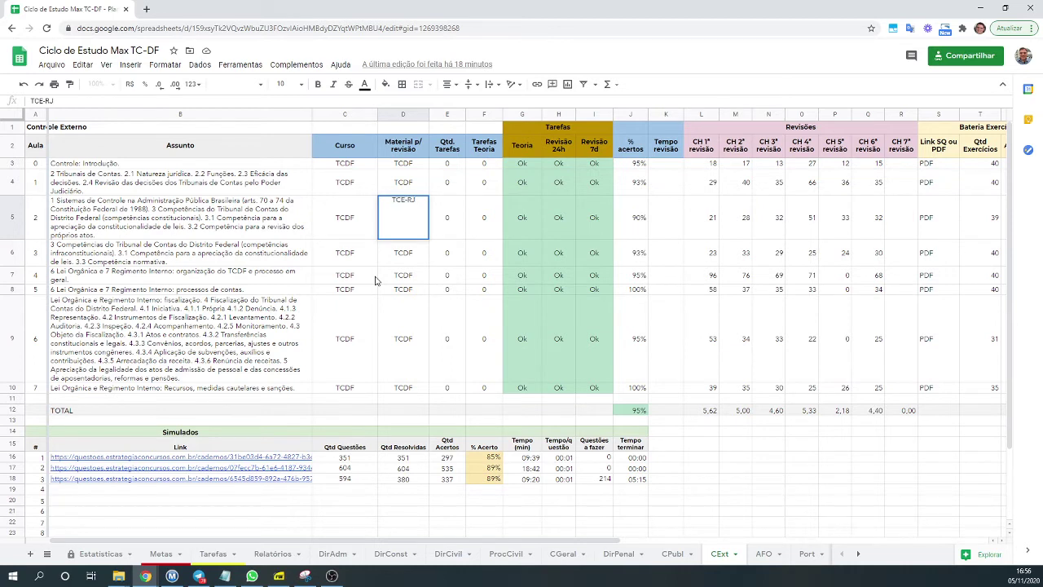
key(Return)
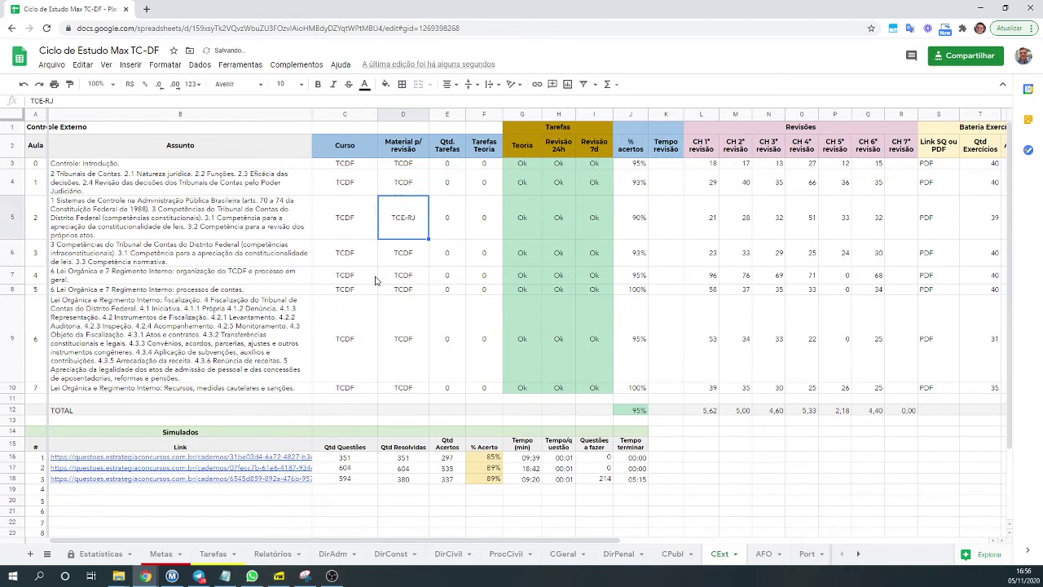
key(ctrl+c)
key(Down)
key(ctrl+v)
key(Down)
key(ctrl+v)
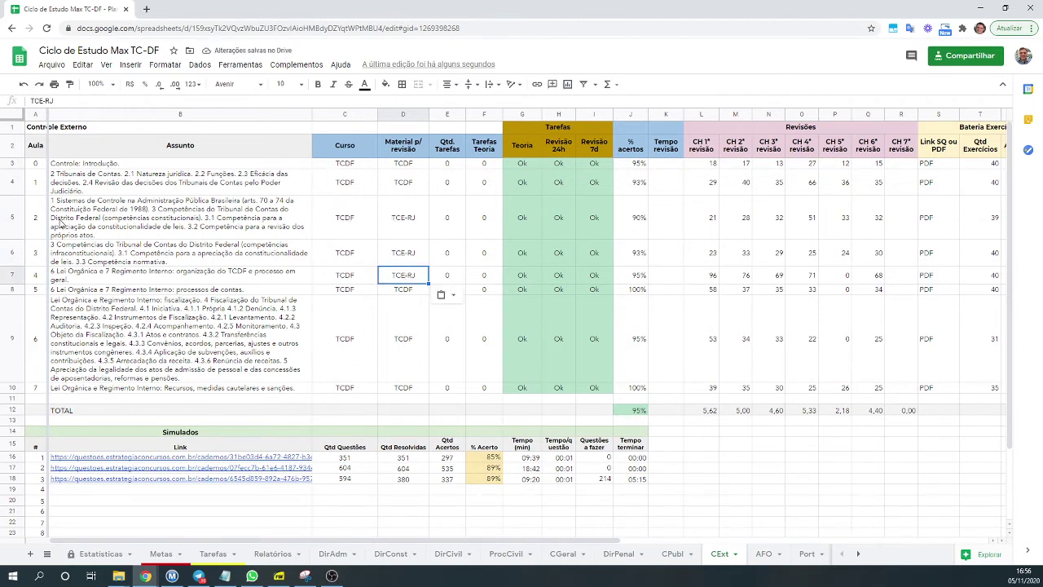
Examine the rows and review material of lessons 2 to 4, plus the Aula, Assunto and Curso entries of all lessons
drag(15, 217, 13, 259)
drag(12, 278, 12, 277)
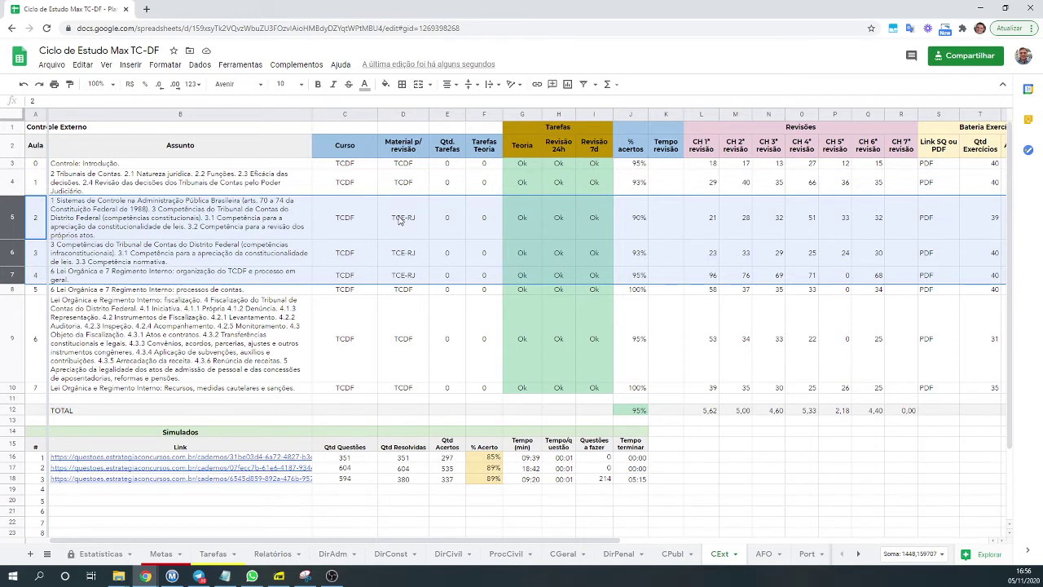
drag(402, 221, 409, 277)
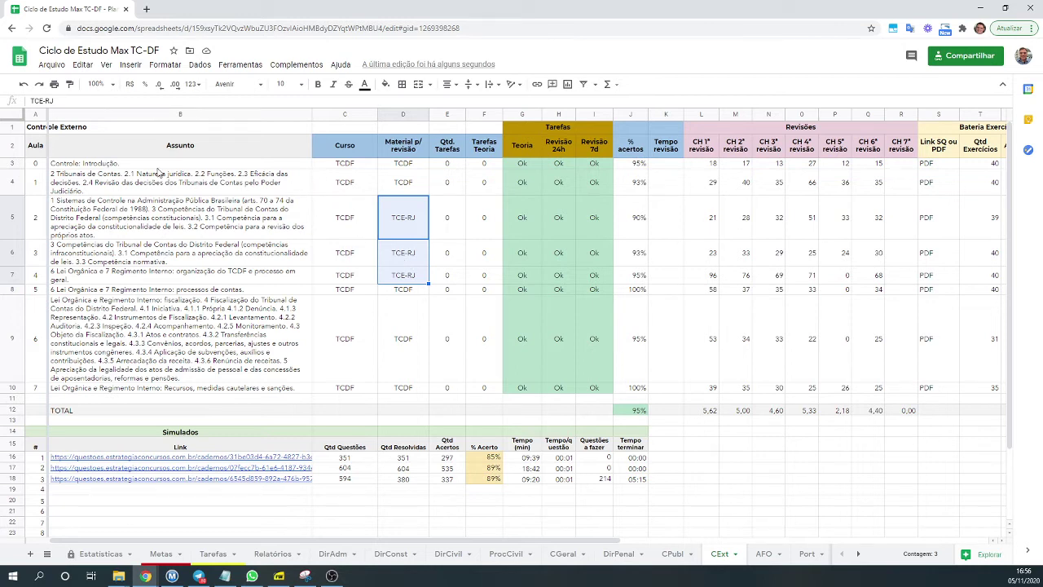
drag(345, 165, 33, 391)
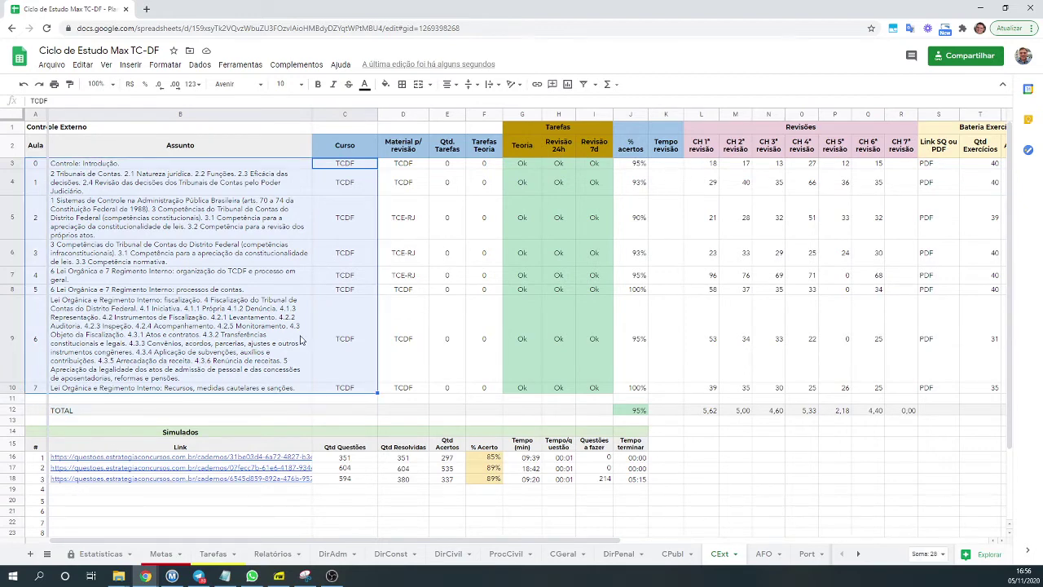
Restore Material p/ revisão to TCDF for lessons 4, 3 and 2 by copying the entry from lesson 6
click(402, 321)
key(ctrl+c)
key(Up)
key(Up)
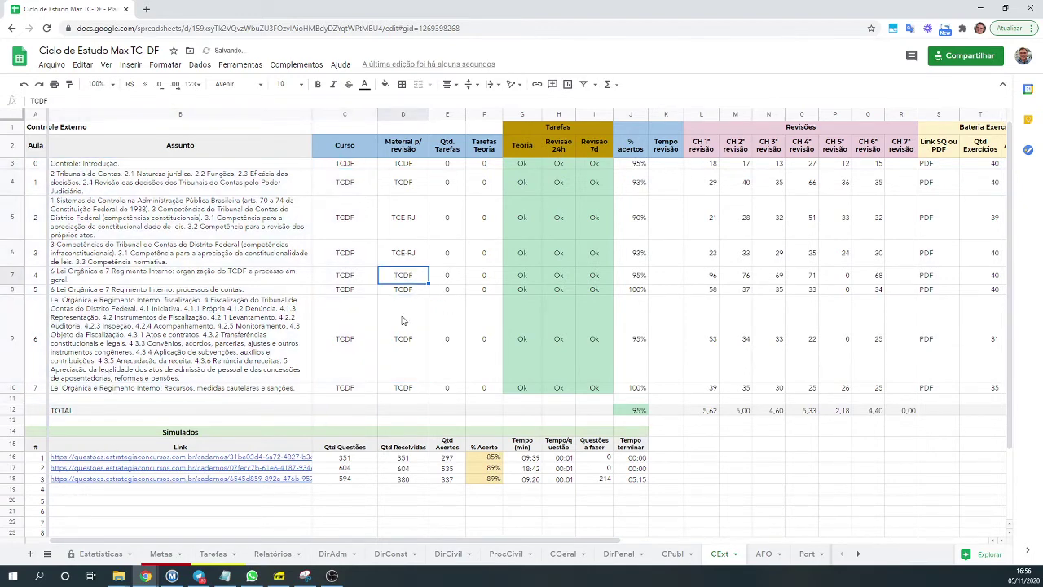
key(ctrl+v)
key(Up)
key(ctrl+v)
key(Up)
key(ctrl+v)
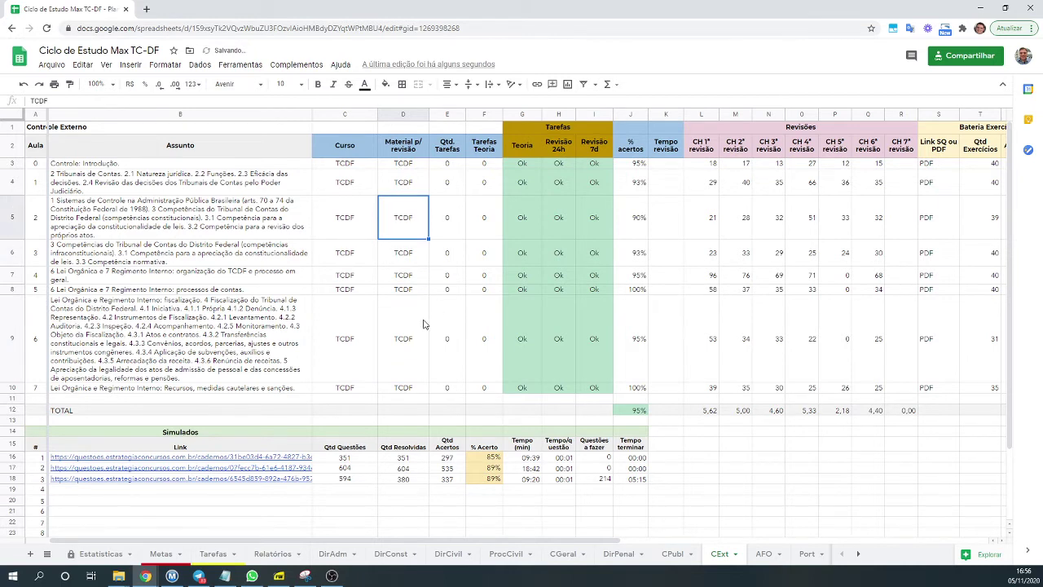
Examine the Tarefas columns Teoria, Revisão 24h and Revisão 7d for all Controle Externo lessons
drag(519, 166, 590, 387)
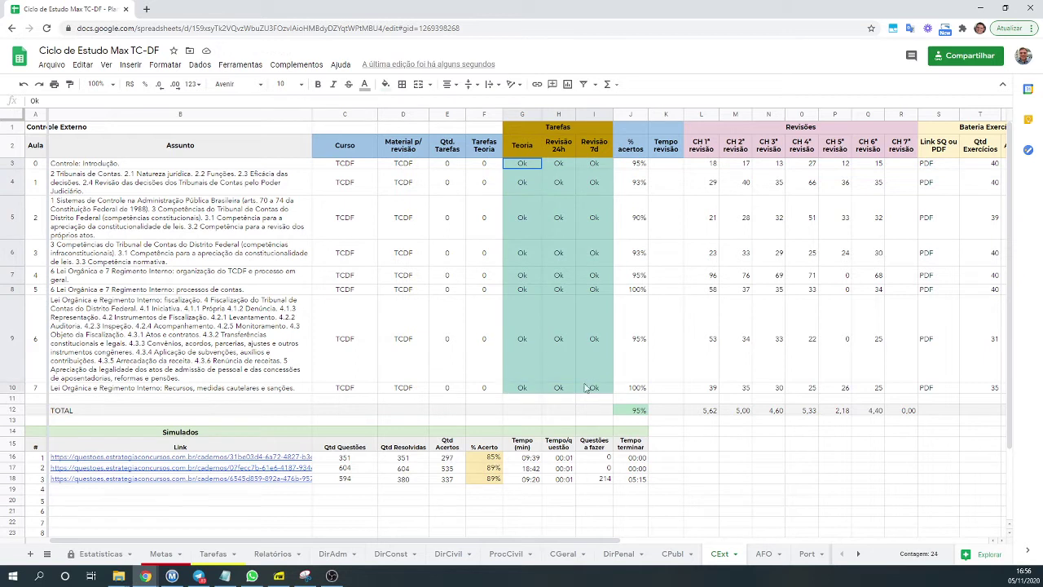
click(521, 115)
drag(522, 119, 589, 119)
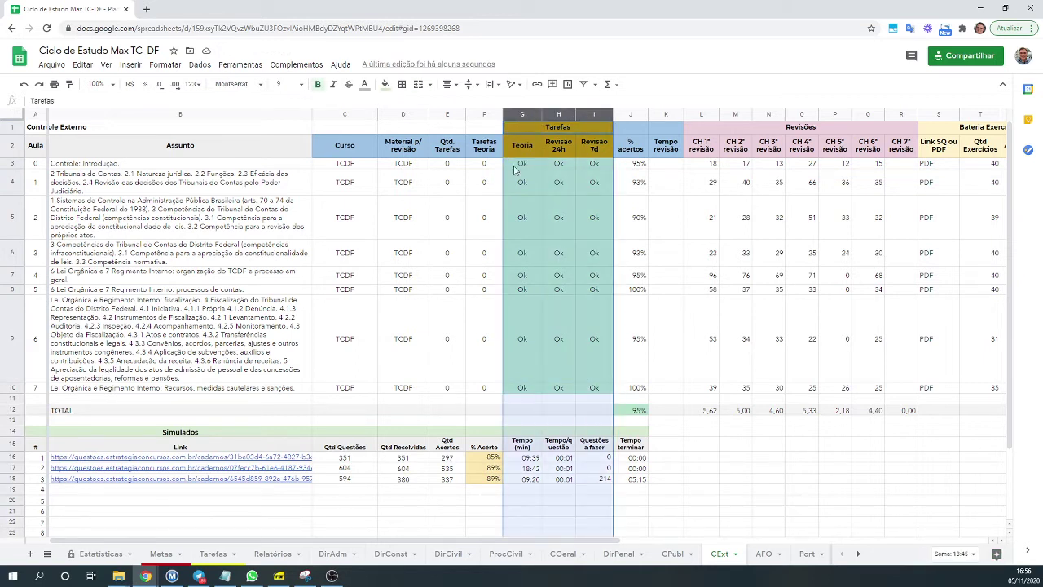
click(527, 194)
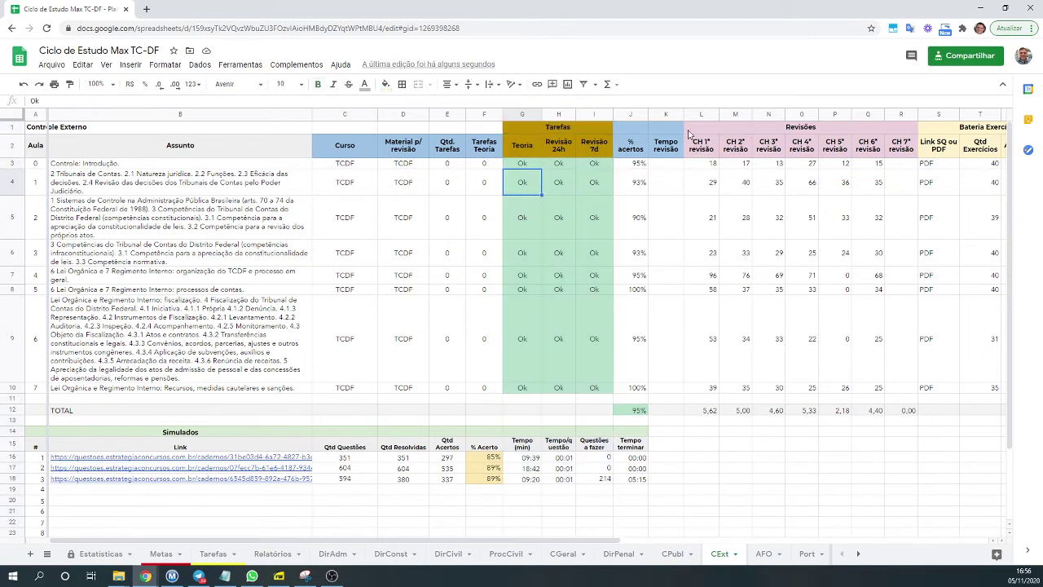
Examine the Revisões columns and the CH 1ª revisão entries of lessons 0 to 3 on the CExt sheet
drag(703, 120, 901, 110)
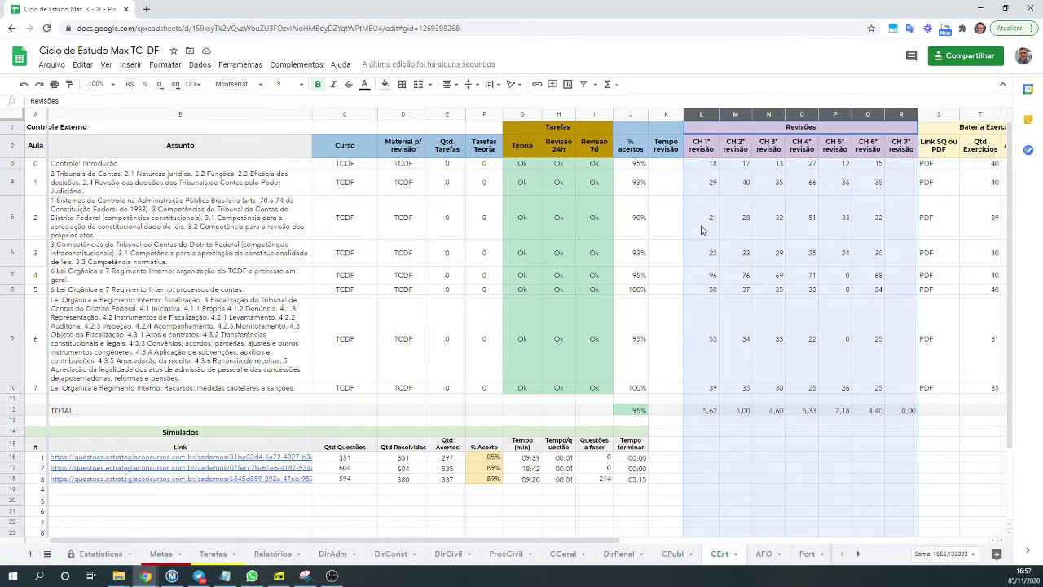
click(701, 193)
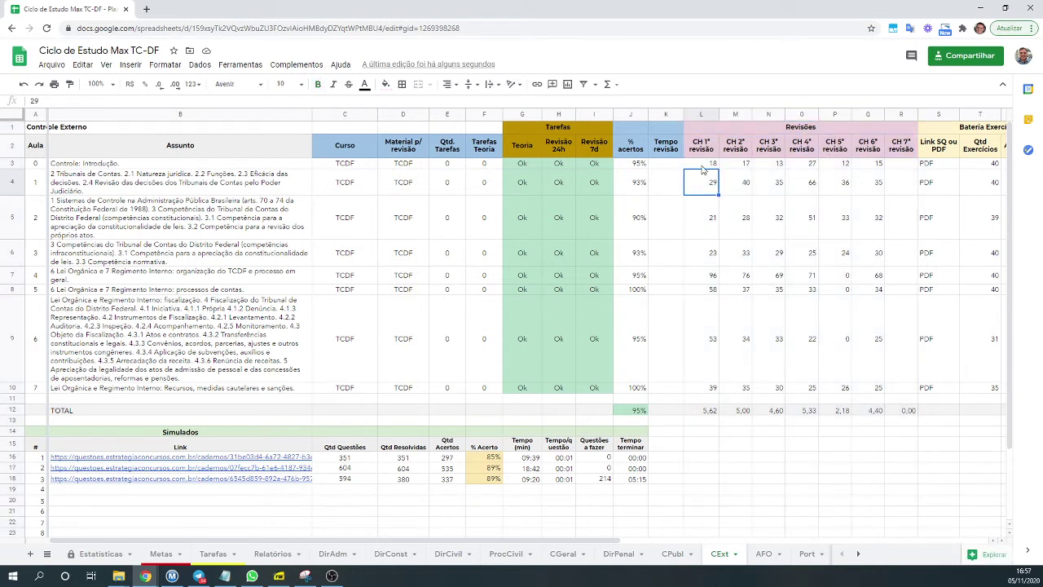
click(708, 165)
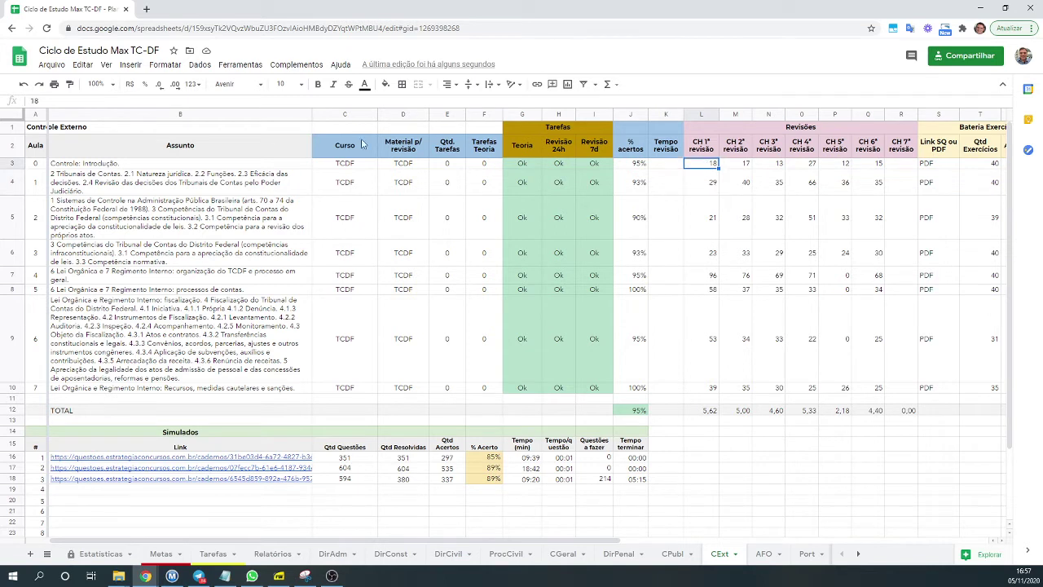
click(708, 187)
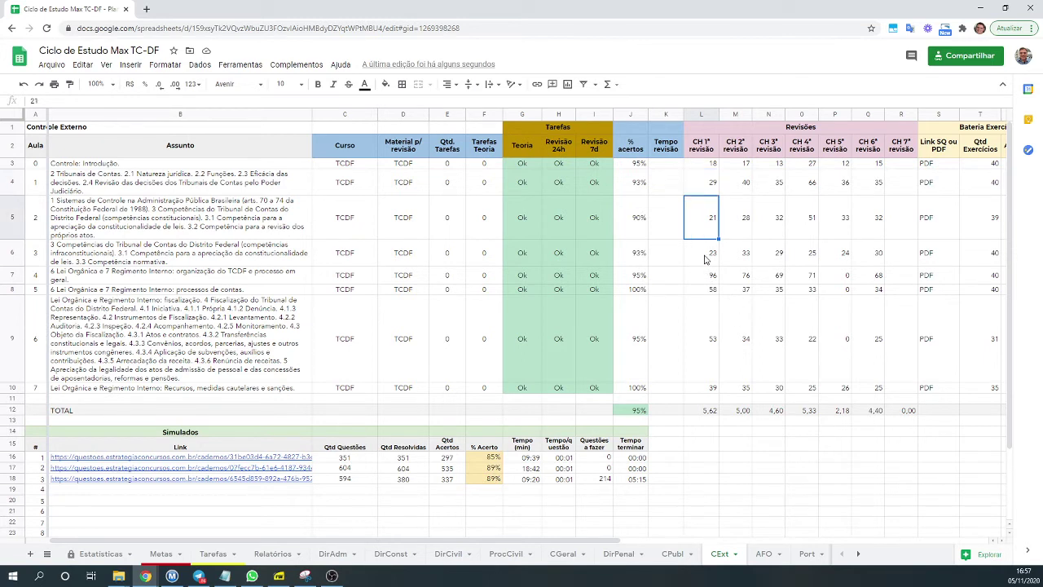
click(705, 258)
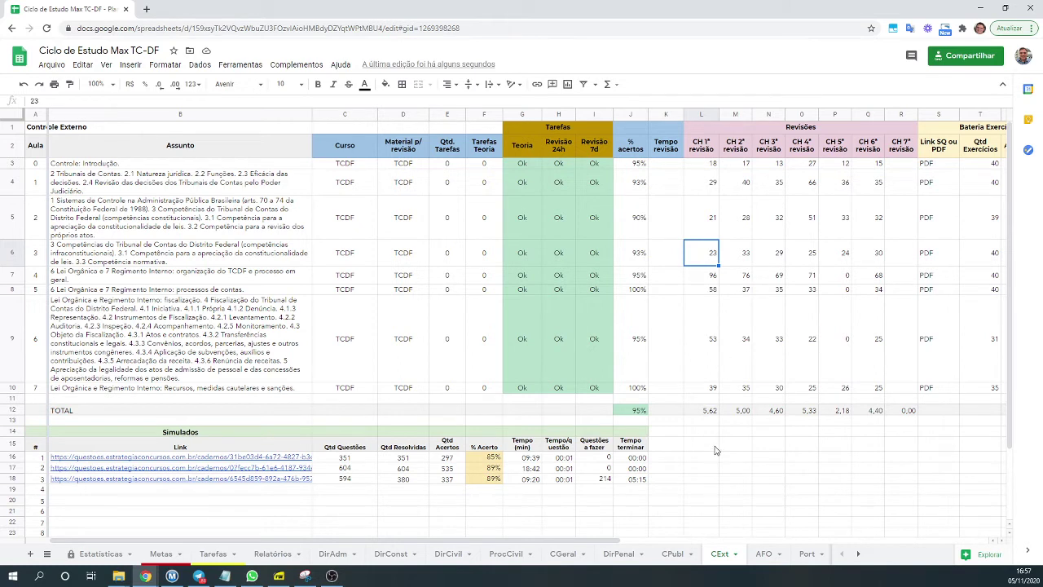
Examine each Revisões column in order, from CH 1ª revisão through CH 7ª revisão
click(698, 118)
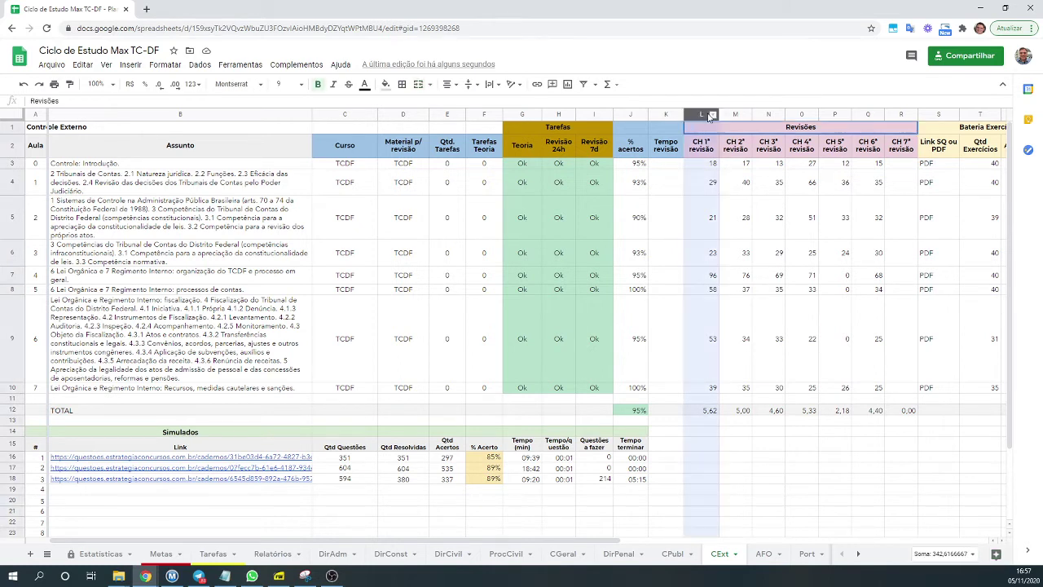
click(735, 115)
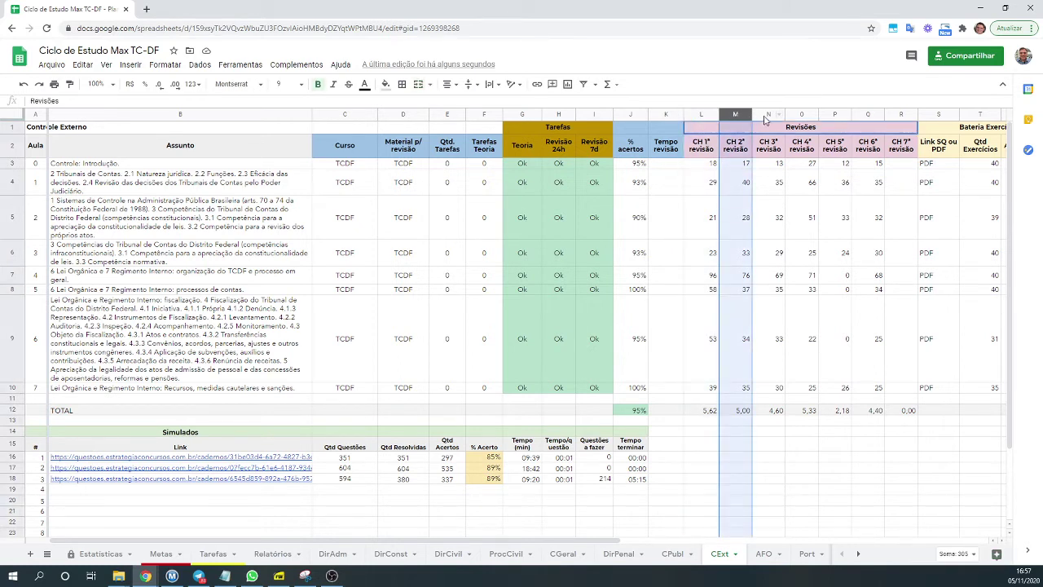
click(769, 115)
click(801, 115)
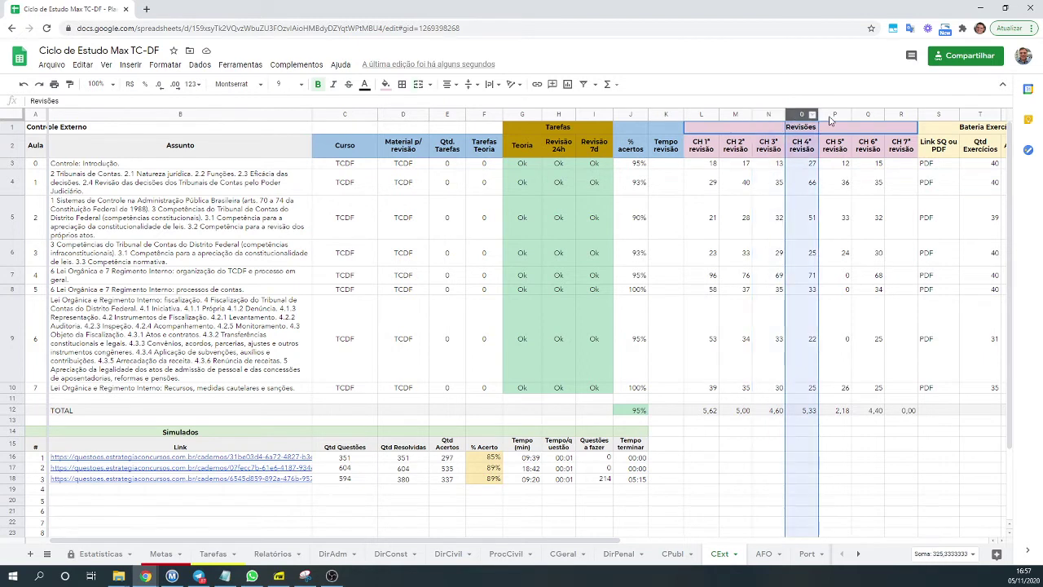
click(831, 120)
click(865, 119)
click(903, 118)
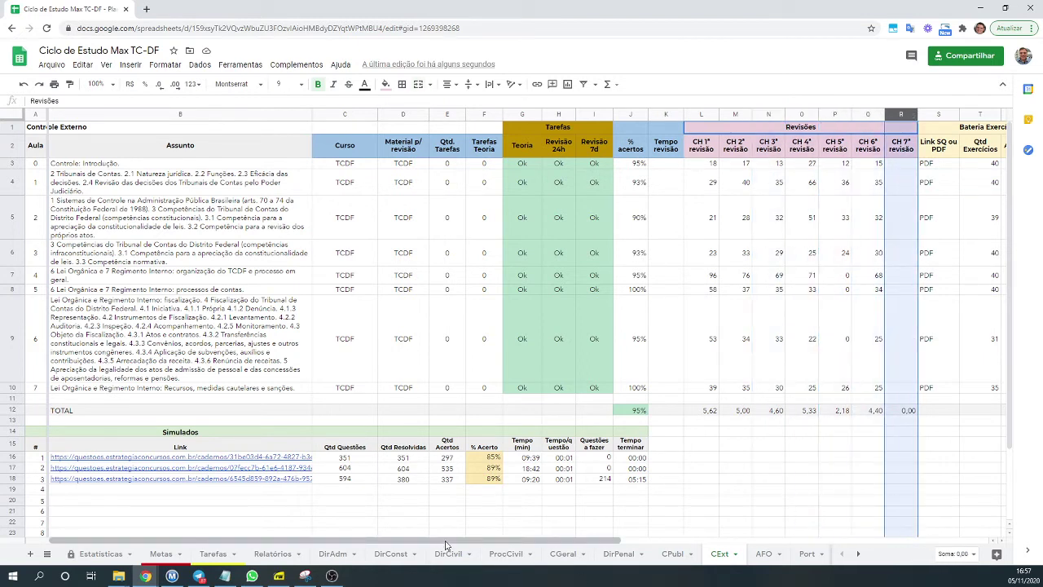
Examine the Bateria Exercícios 1 columns alongside the CH 1ª revisão column and its total
drag(453, 541, 812, 540)
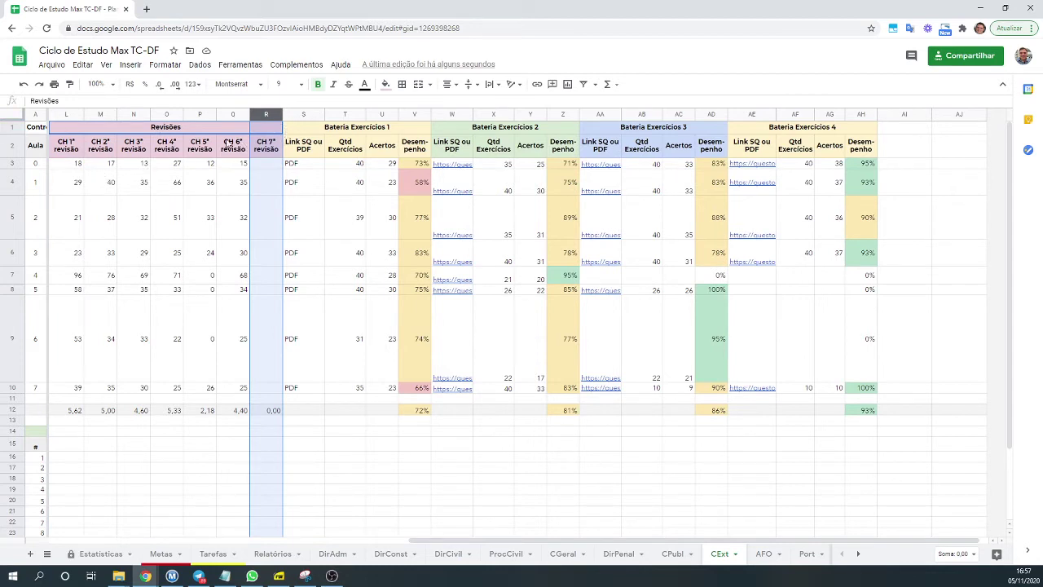
drag(305, 116, 410, 119)
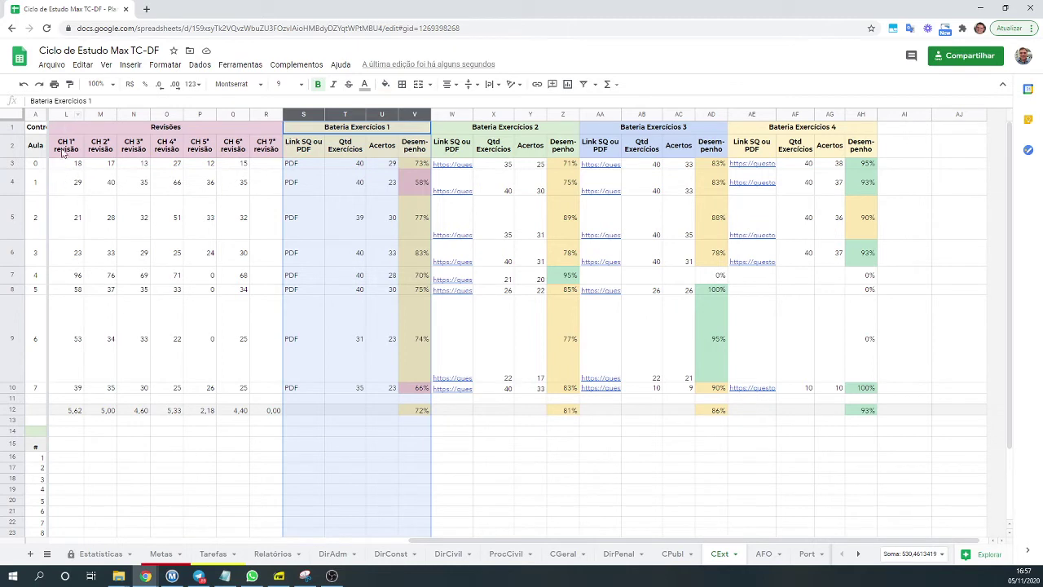
click(65, 114)
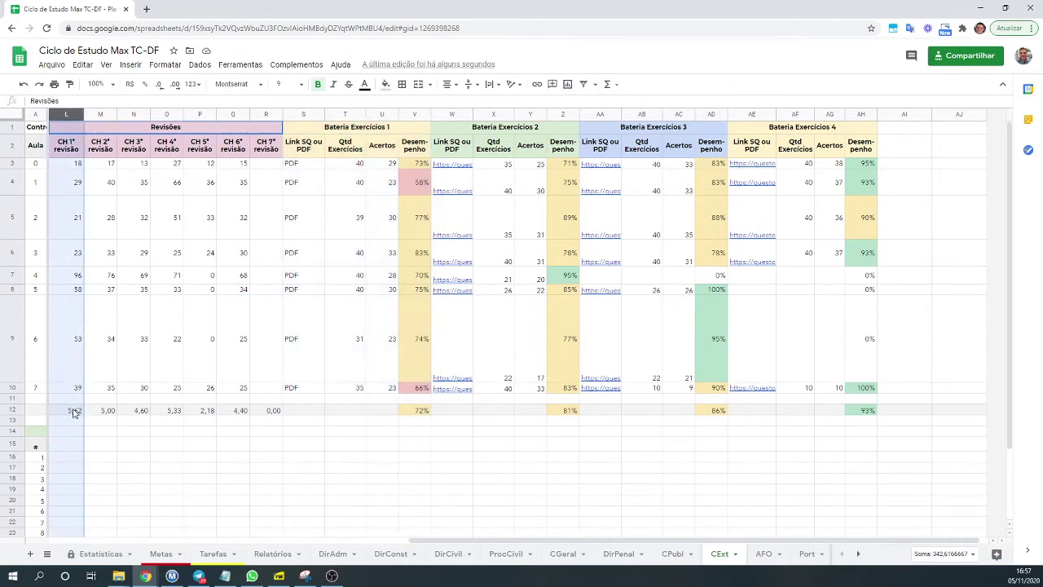
click(73, 411)
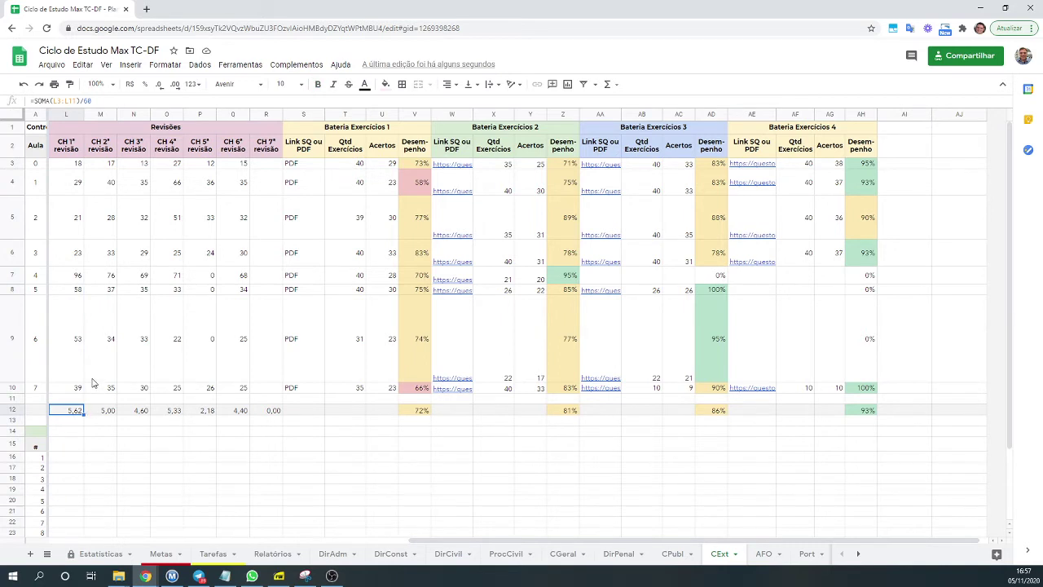
Examine Qtd Exercícios, Acertos and Desempenho of all lessons in Bateria Exercícios 1
click(307, 116)
drag(320, 119, 414, 129)
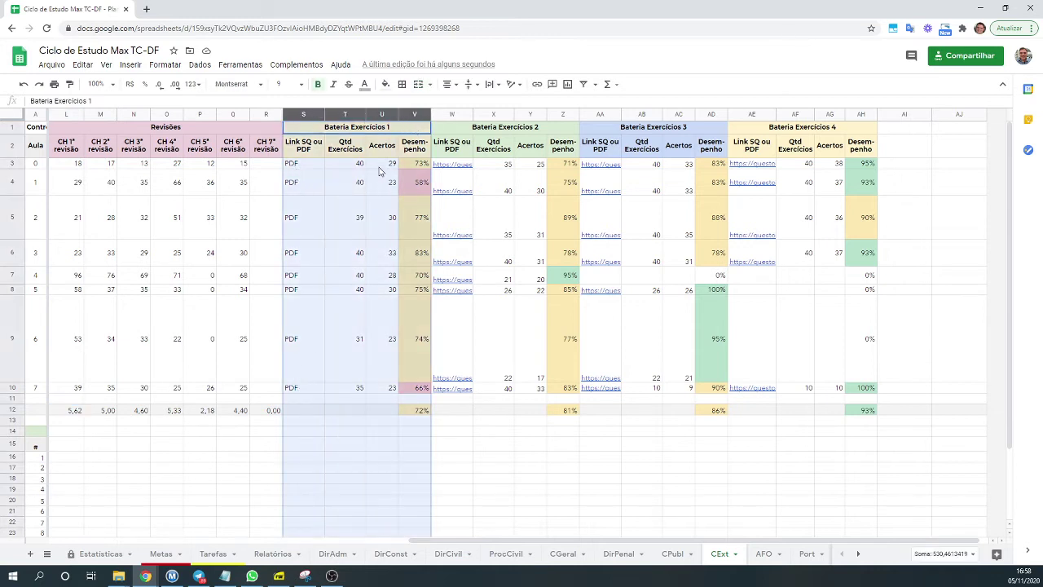
drag(358, 167, 361, 390)
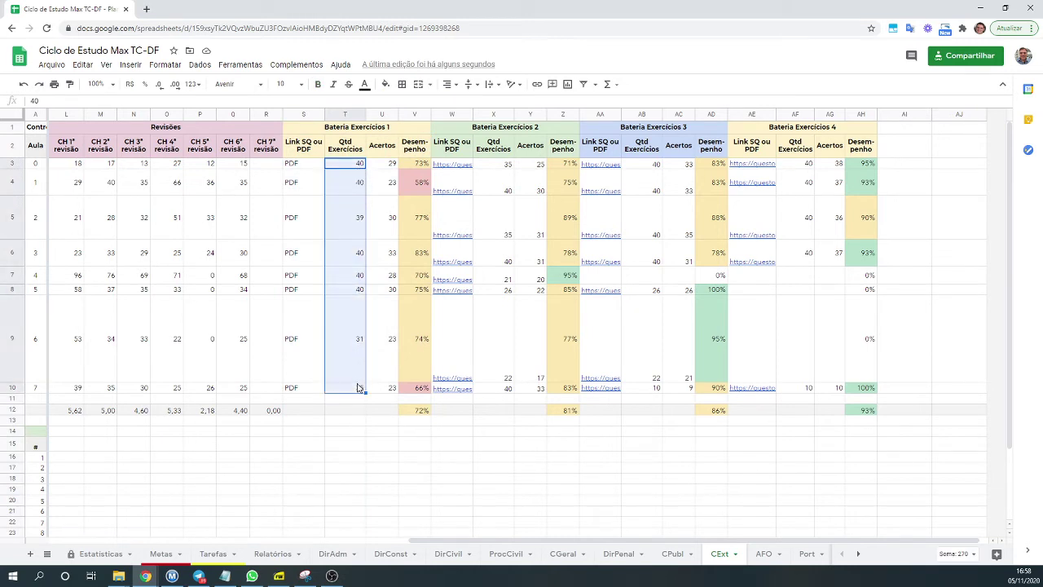
drag(394, 169, 390, 397)
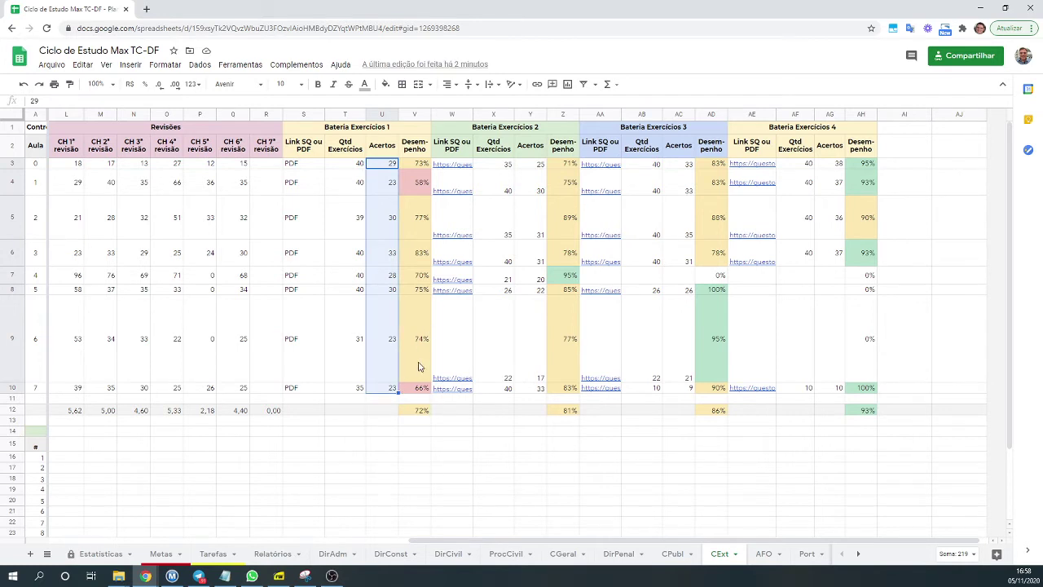
click(414, 354)
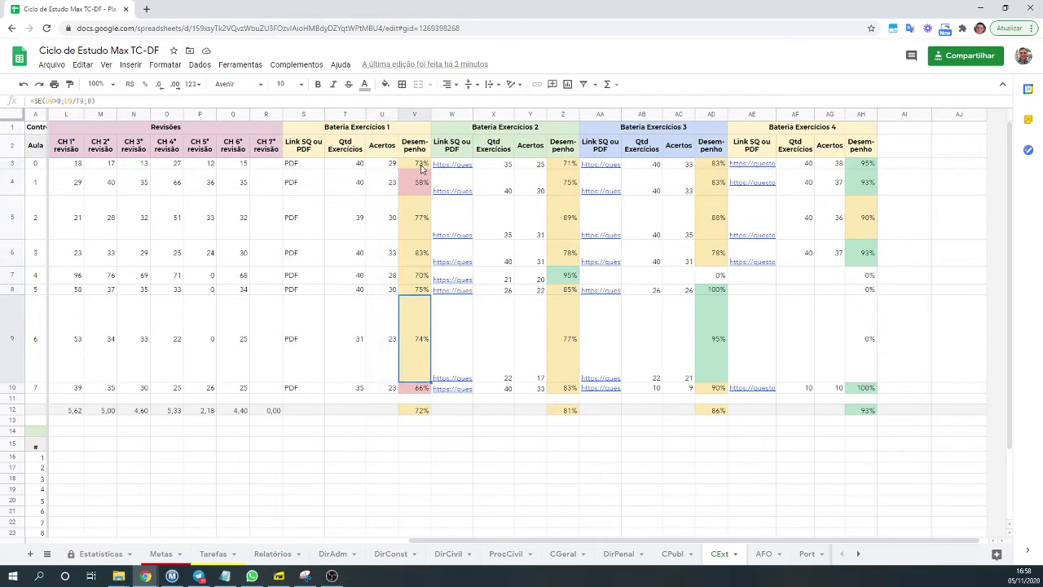
click(420, 166)
drag(419, 165, 423, 391)
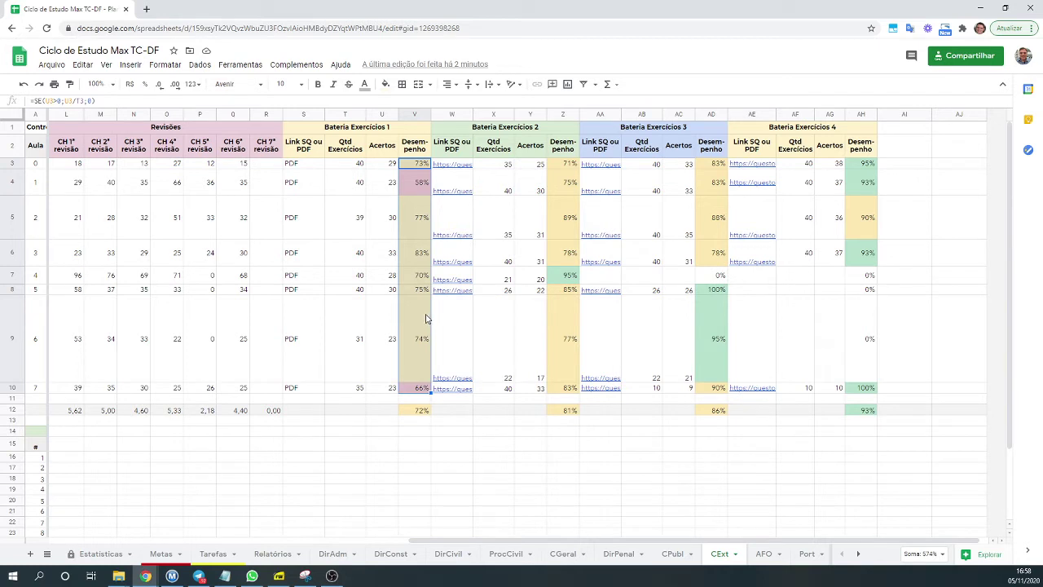
Compare the CH 2ª revisão column with the Bateria Exercícios 1 and Bateria Exercícios 2 columns
click(100, 115)
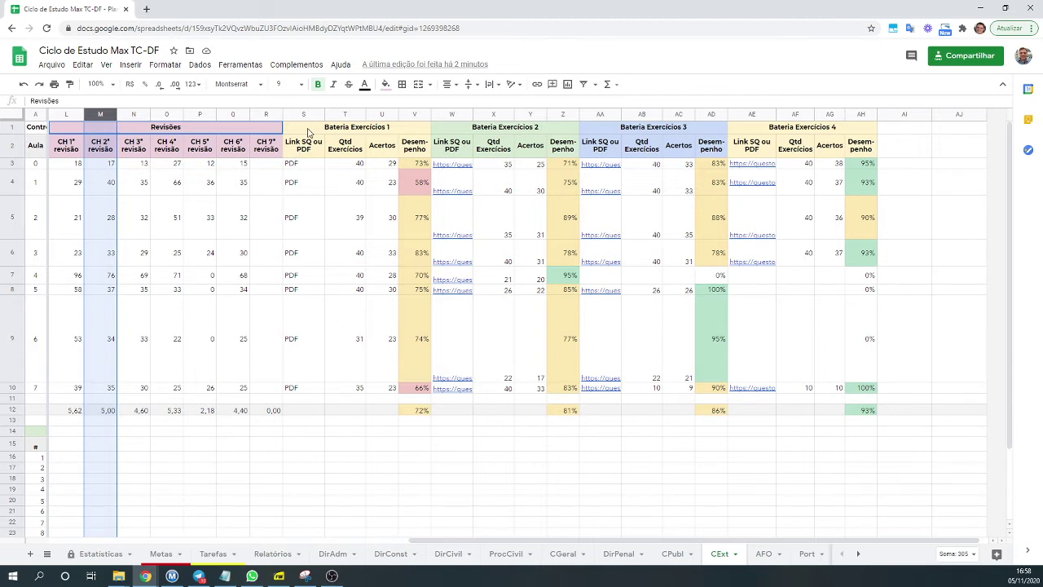
click(306, 127)
drag(300, 115, 414, 115)
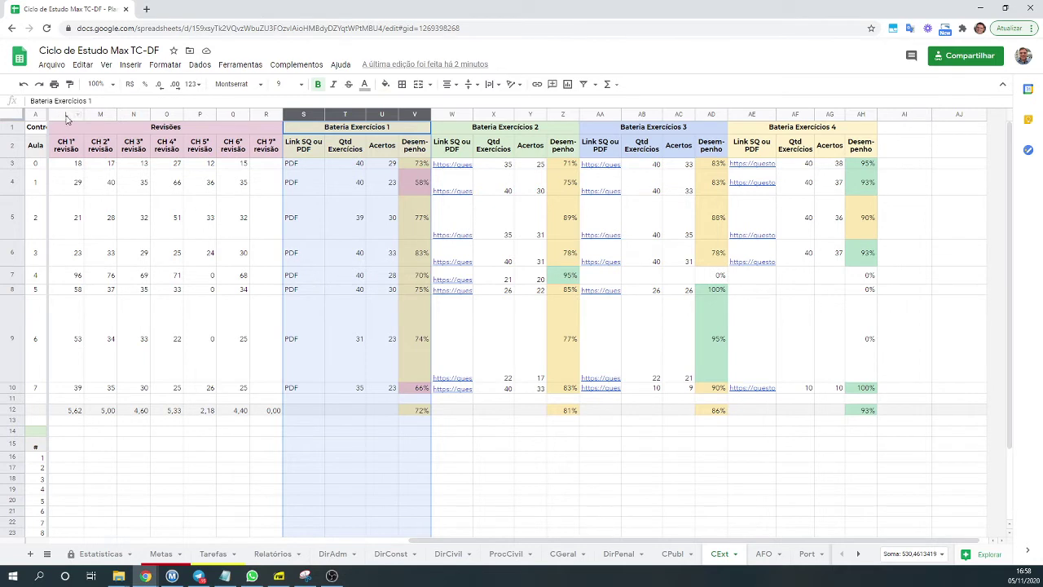
click(98, 115)
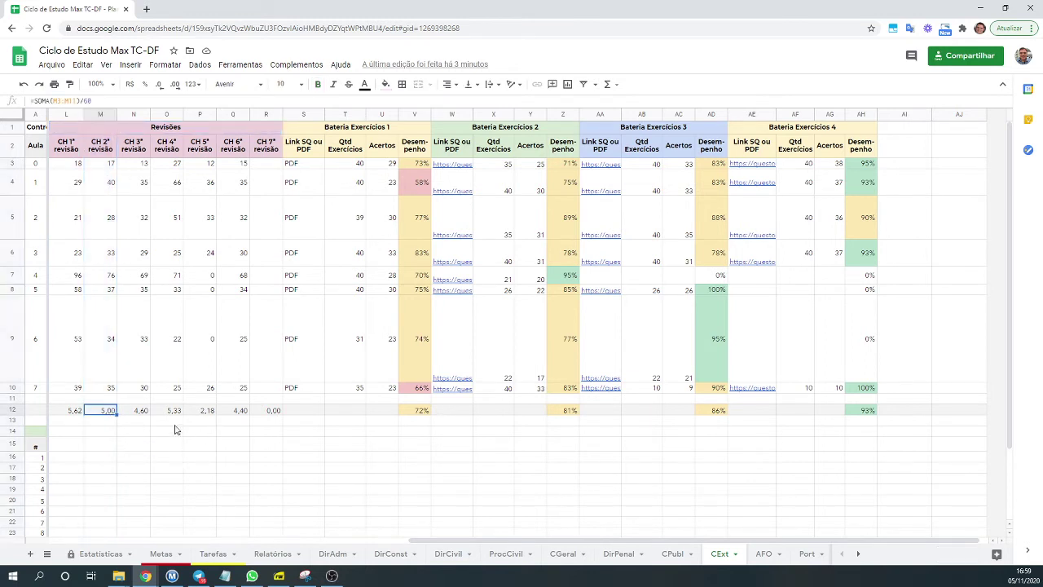
click(100, 114)
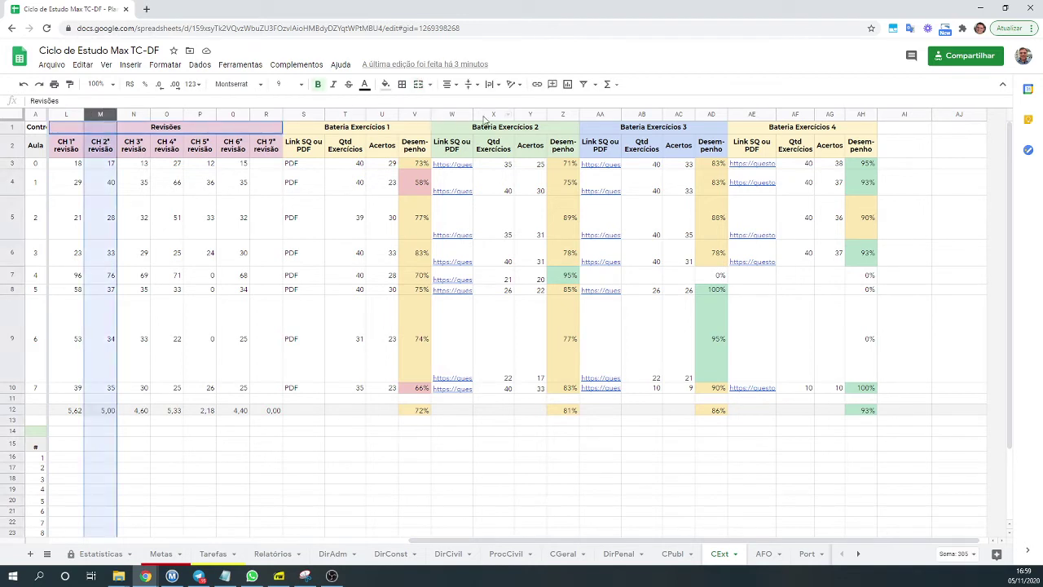
drag(452, 114, 562, 114)
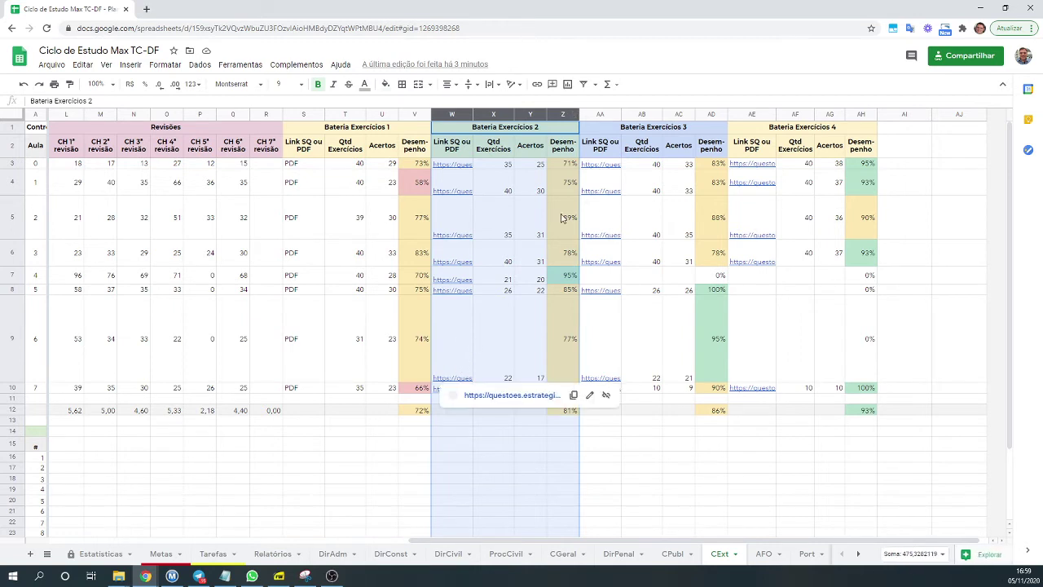
Compare the overall Desempenho of Bateria Exercícios 1 and 2, and check lesson 4's Desempenho in Bateria Exercícios 2
click(558, 445)
click(425, 415)
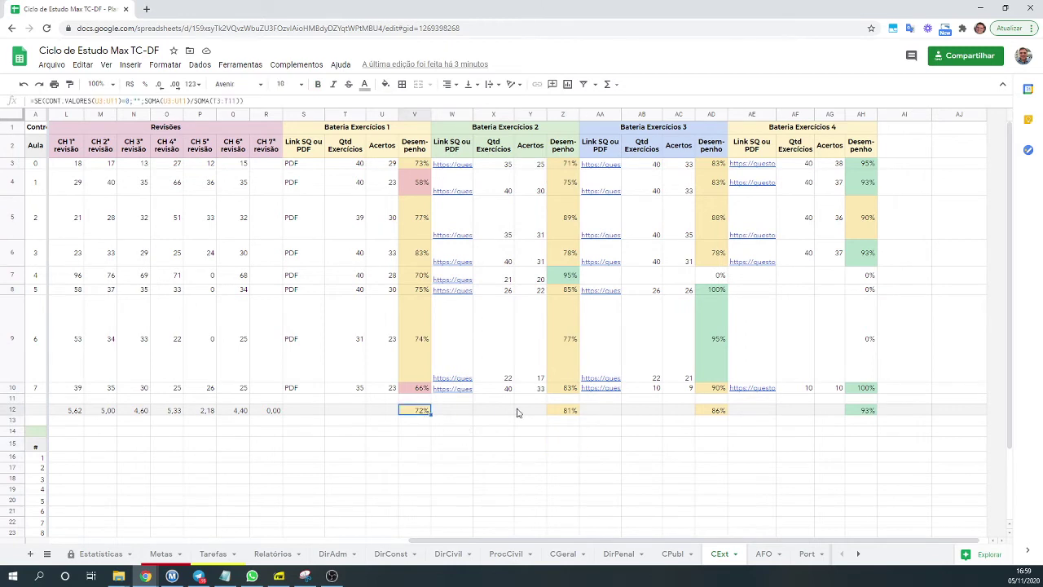
click(576, 412)
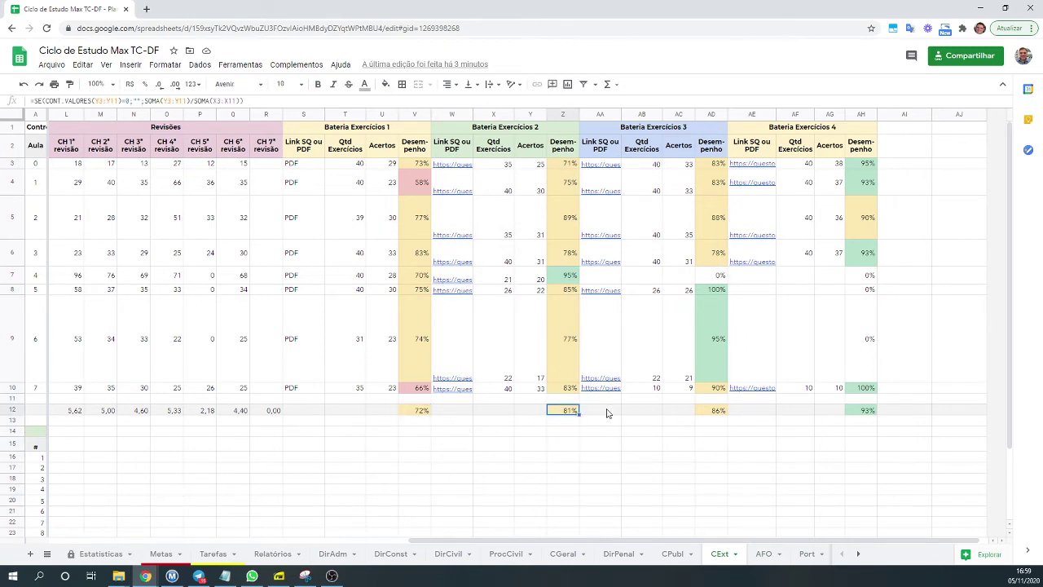
click(564, 277)
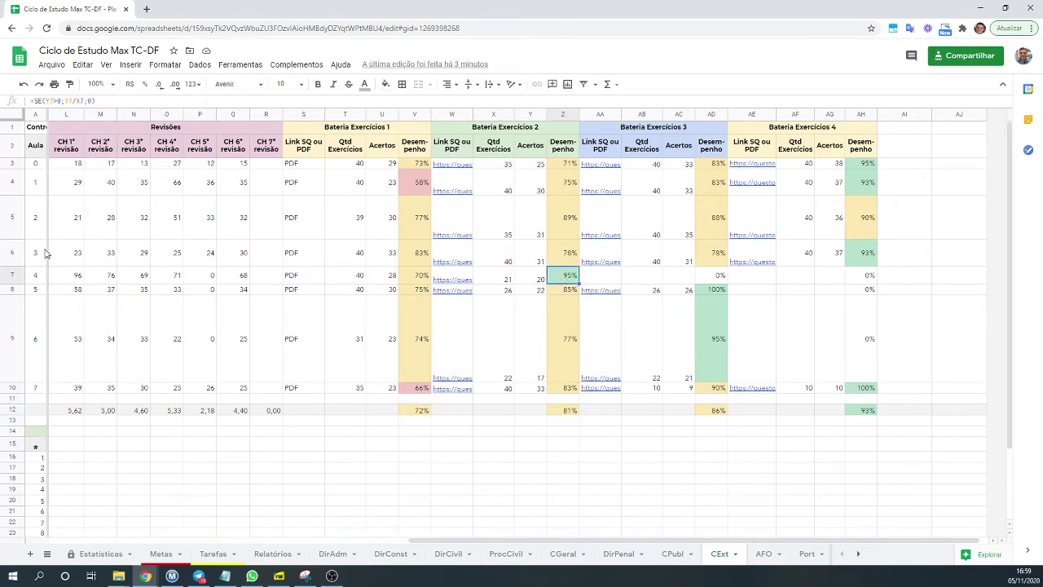
click(35, 280)
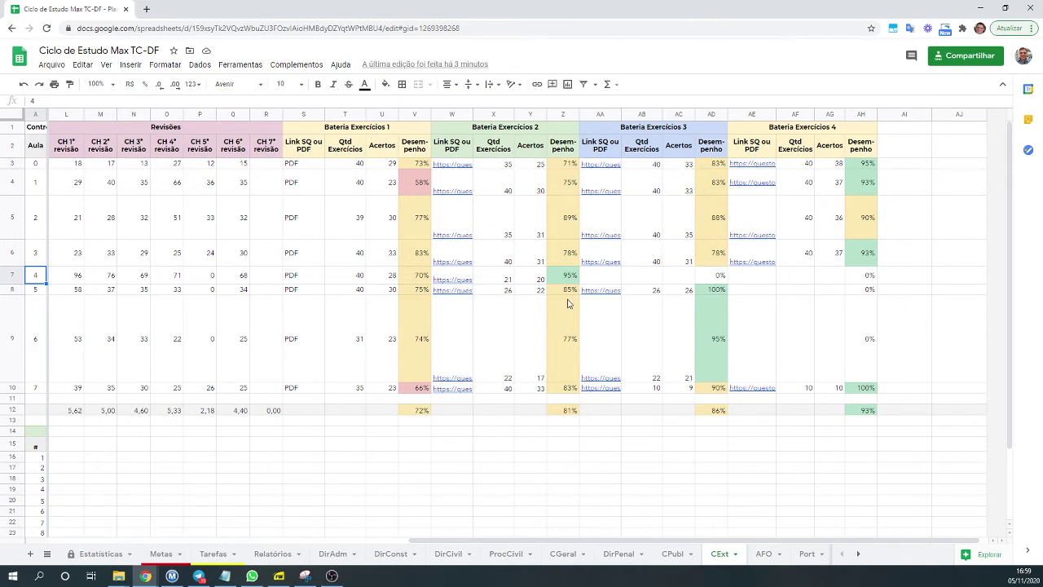
mouse_move(584, 304)
Examine the CH 3ª revisão column, including lesson 4's entry and the column total
click(132, 114)
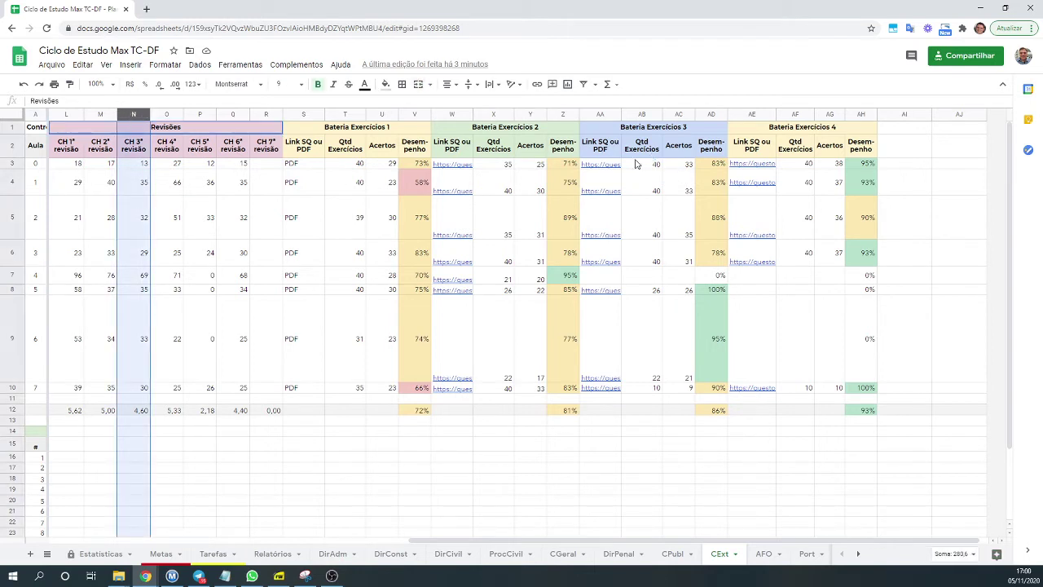
click(135, 277)
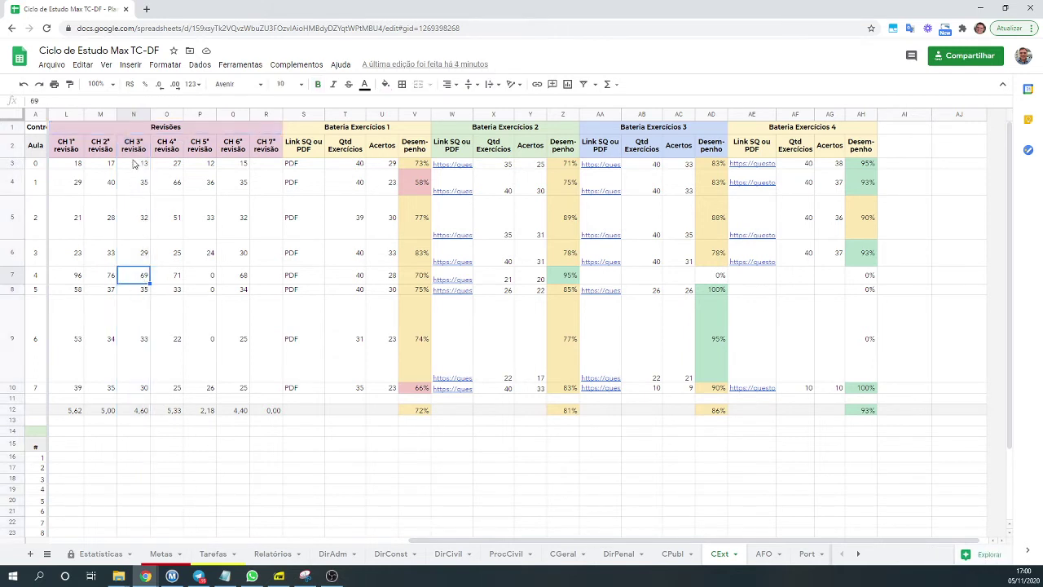
click(134, 114)
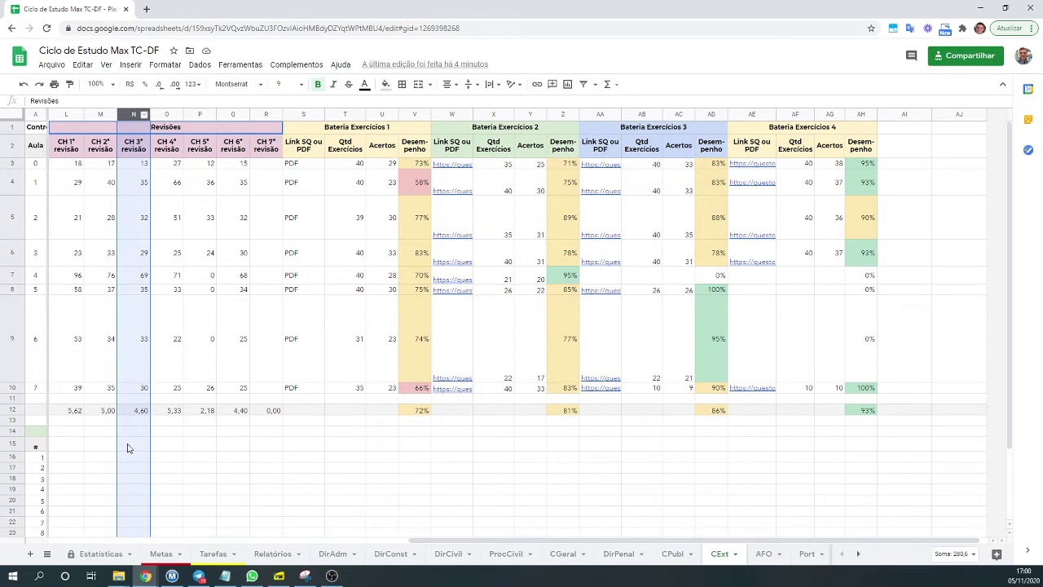
click(136, 411)
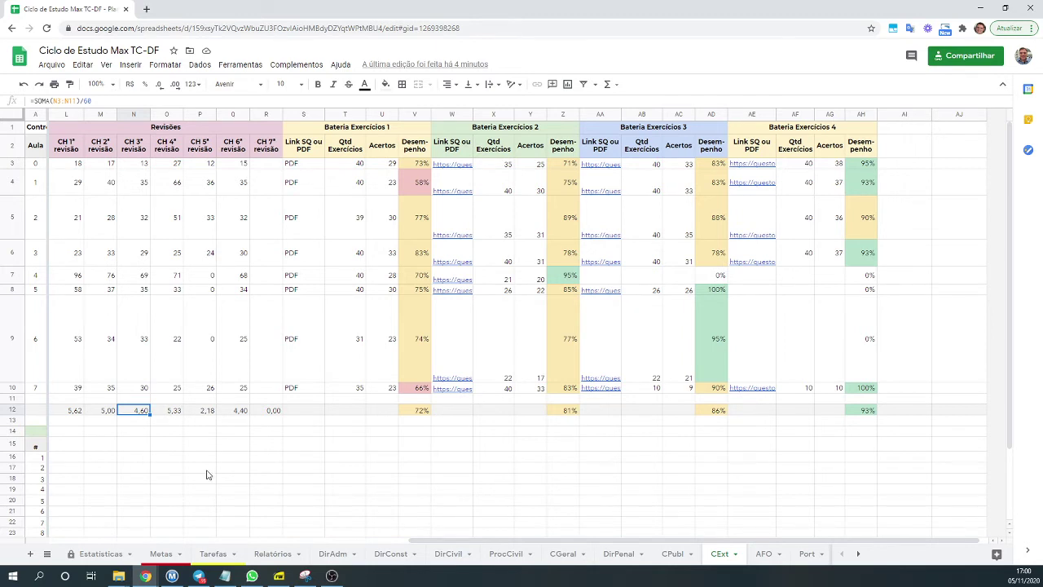
Relate CH 3ª revisão to Bateria Exercícios 3, checking its overall Desempenho and that of lessons 5 and 6
click(128, 115)
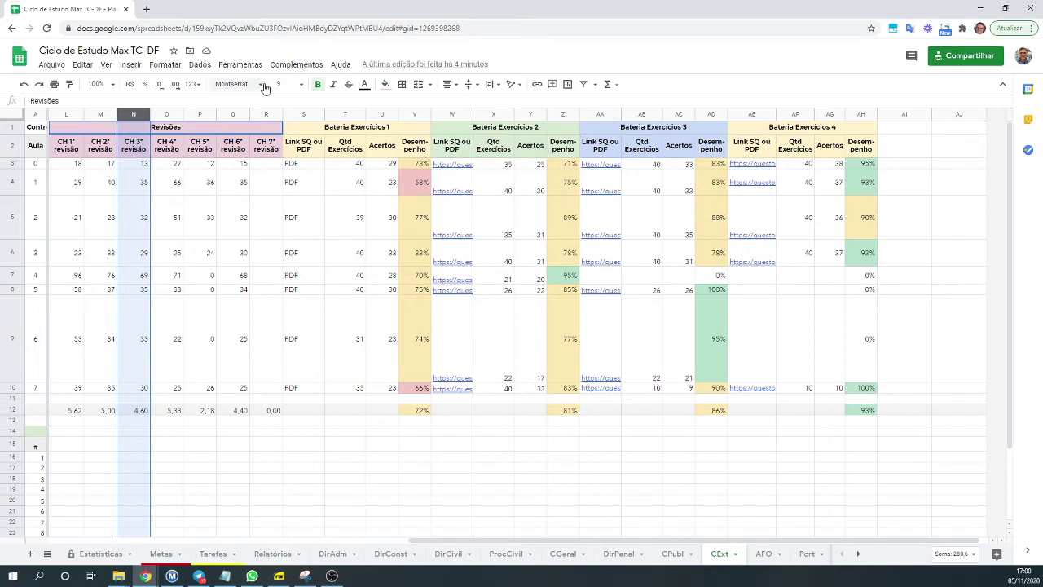
click(604, 115)
drag(605, 116, 711, 116)
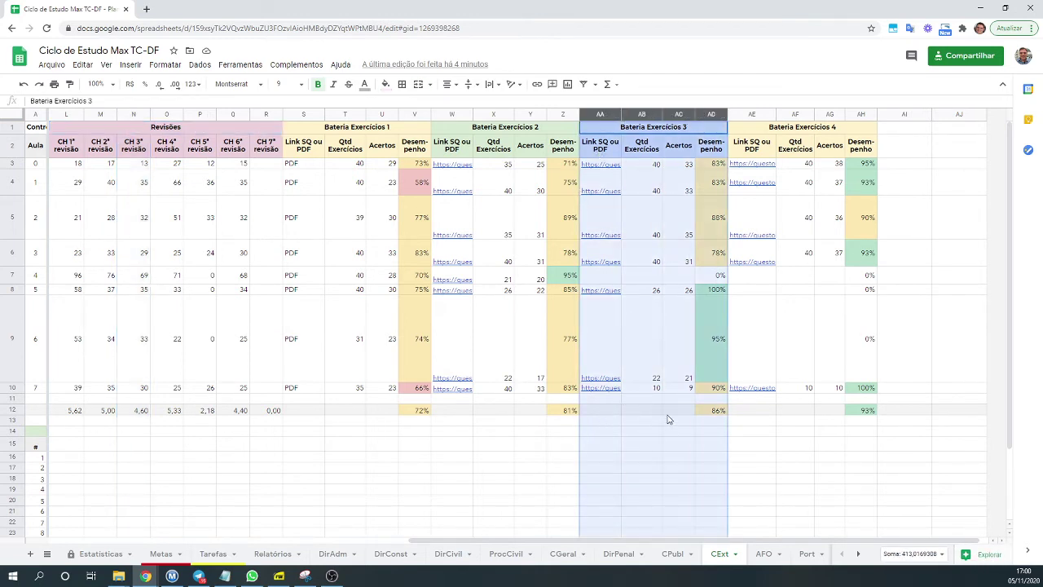
click(720, 413)
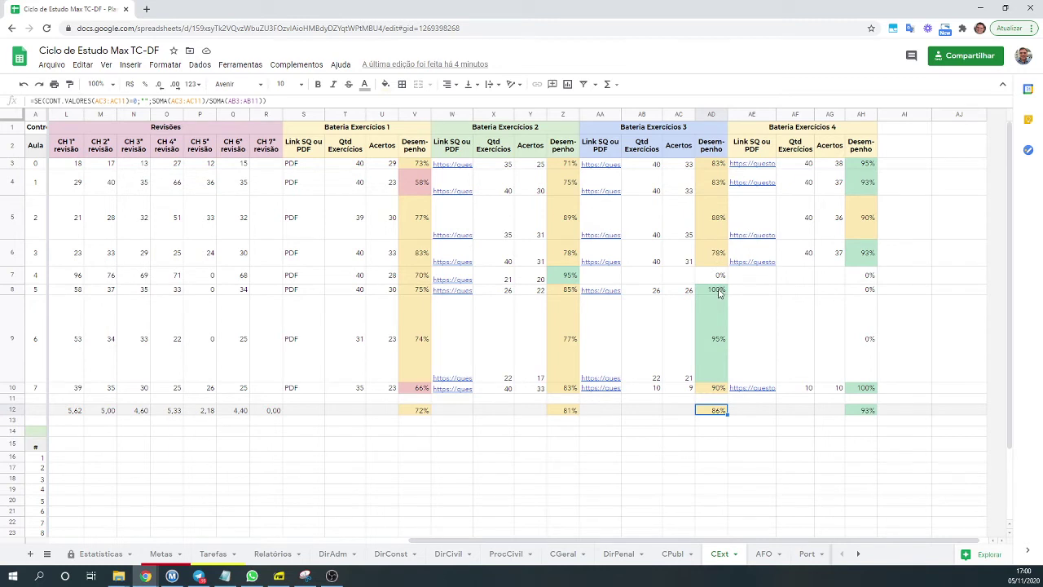
drag(719, 294, 707, 350)
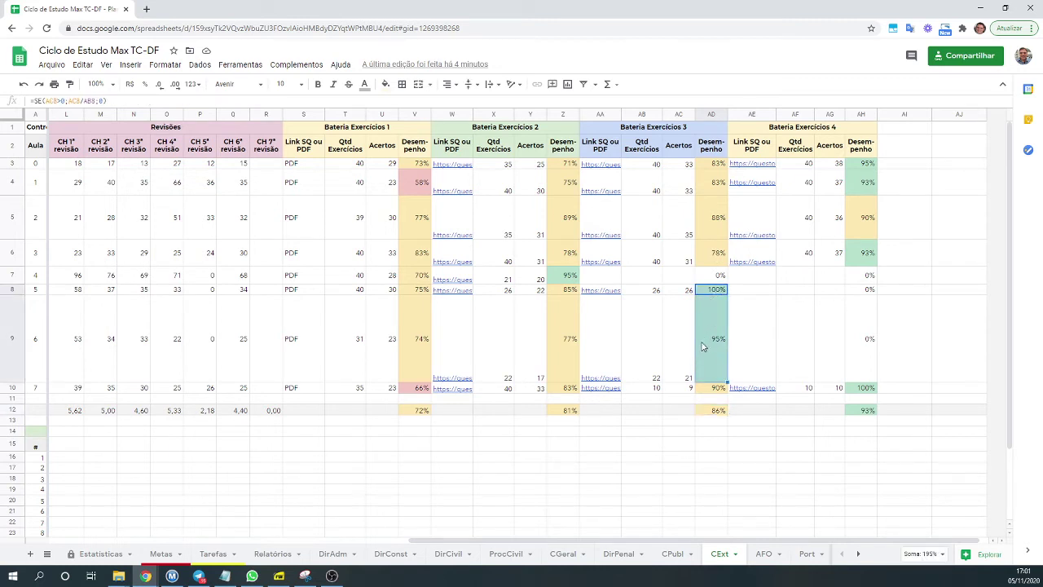
Relate the CH 4ª revisão column to Bateria Exercícios 4 and check that battery's overall Desempenho
click(165, 113)
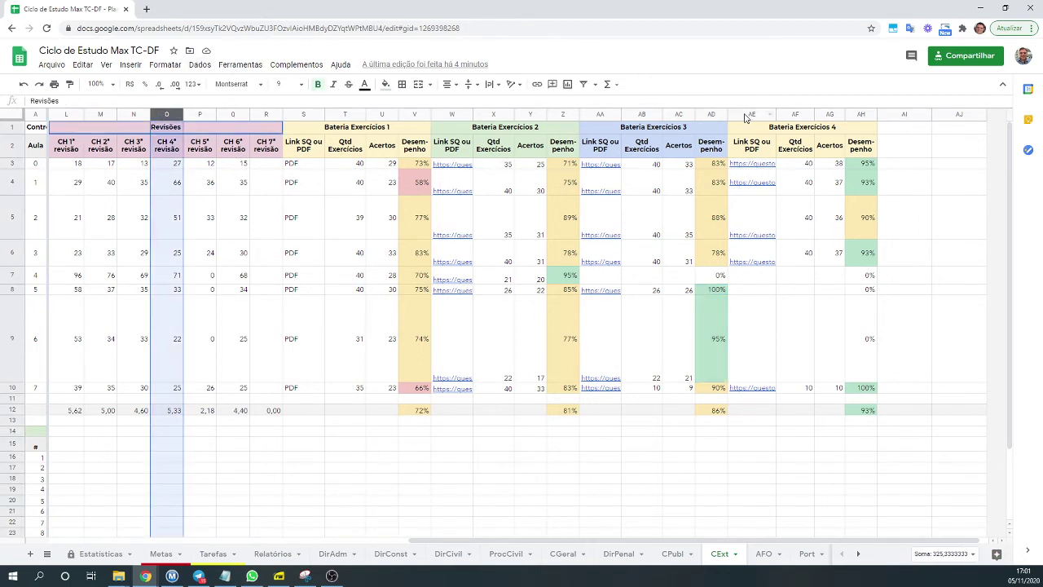
drag(746, 114, 866, 118)
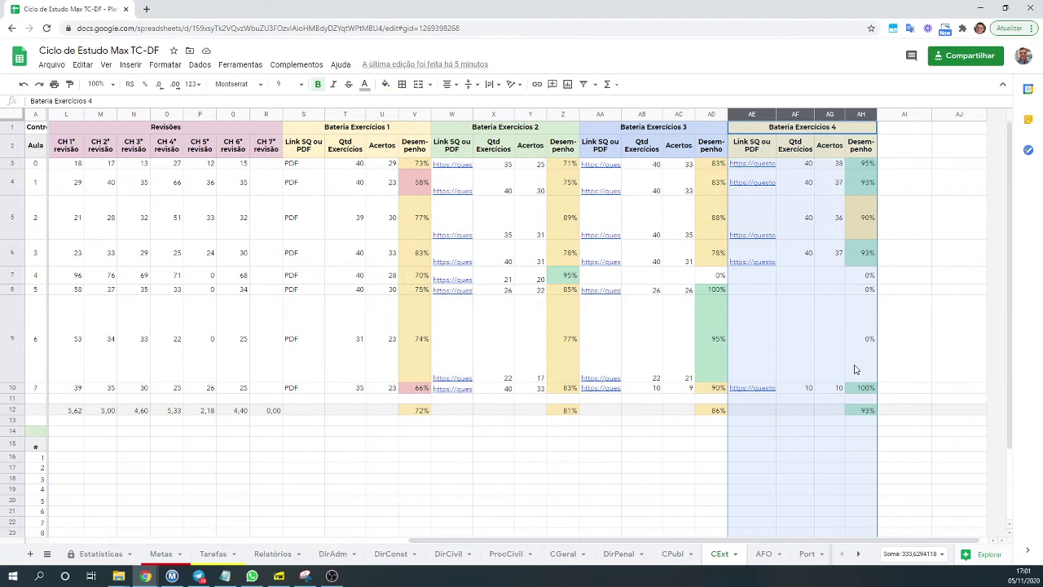
click(867, 413)
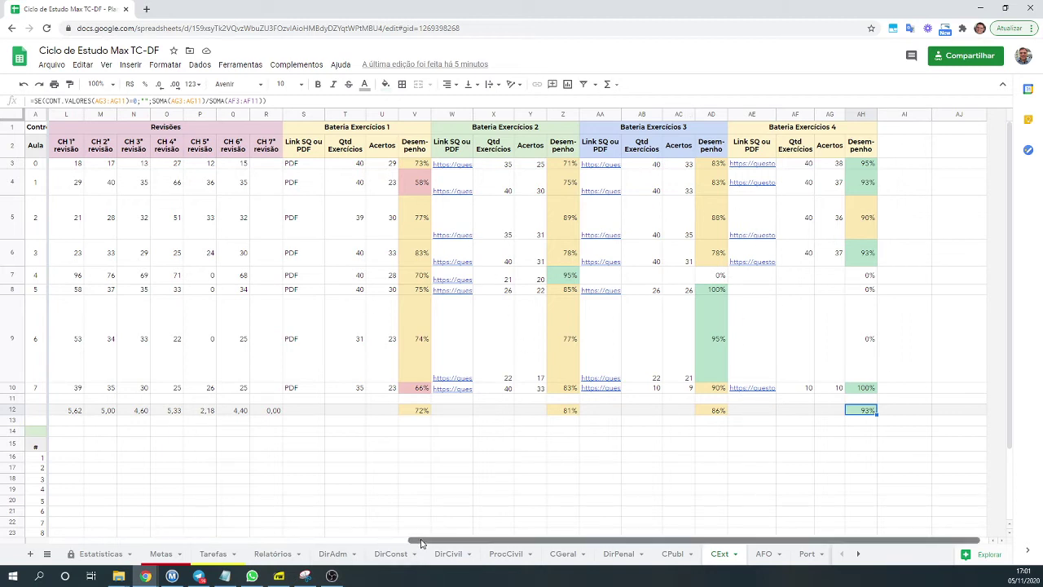
Compare the Revisões entries across the lessons with Qtd Exercícios and Acertos in Bateria Exercícios 1
drag(422, 545, 344, 543)
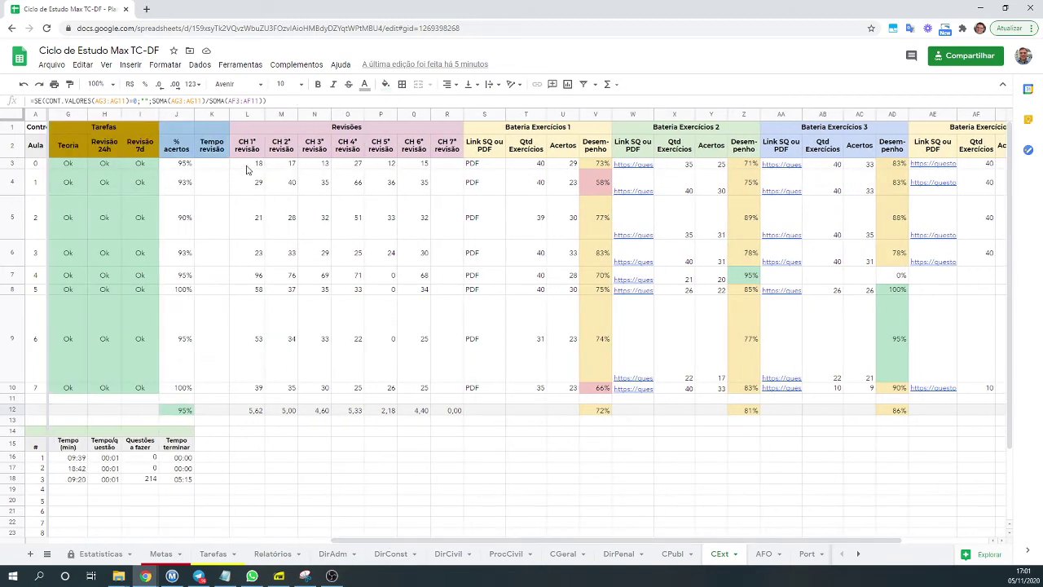
drag(246, 169, 442, 368)
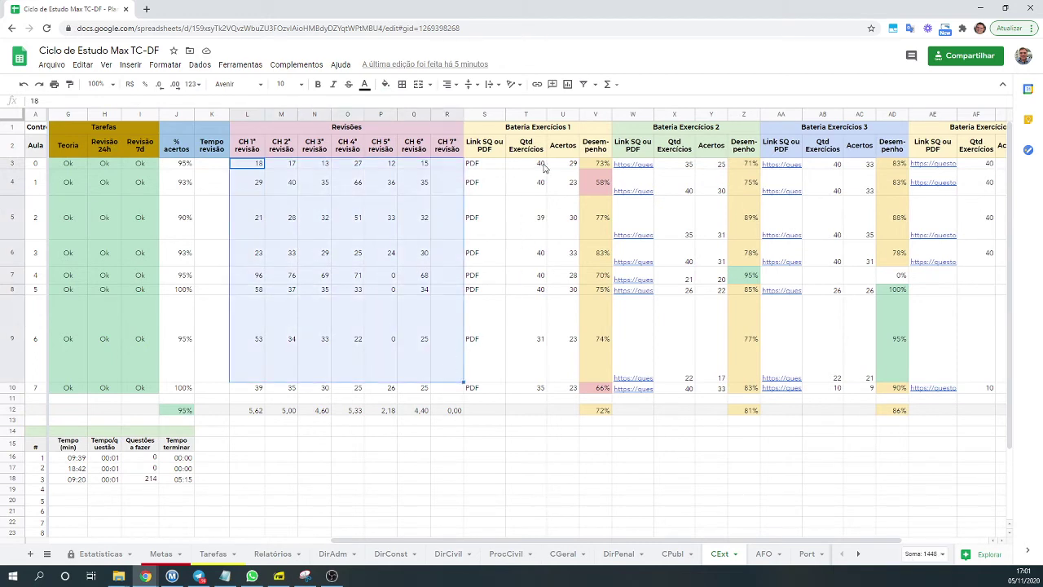
drag(541, 166, 564, 393)
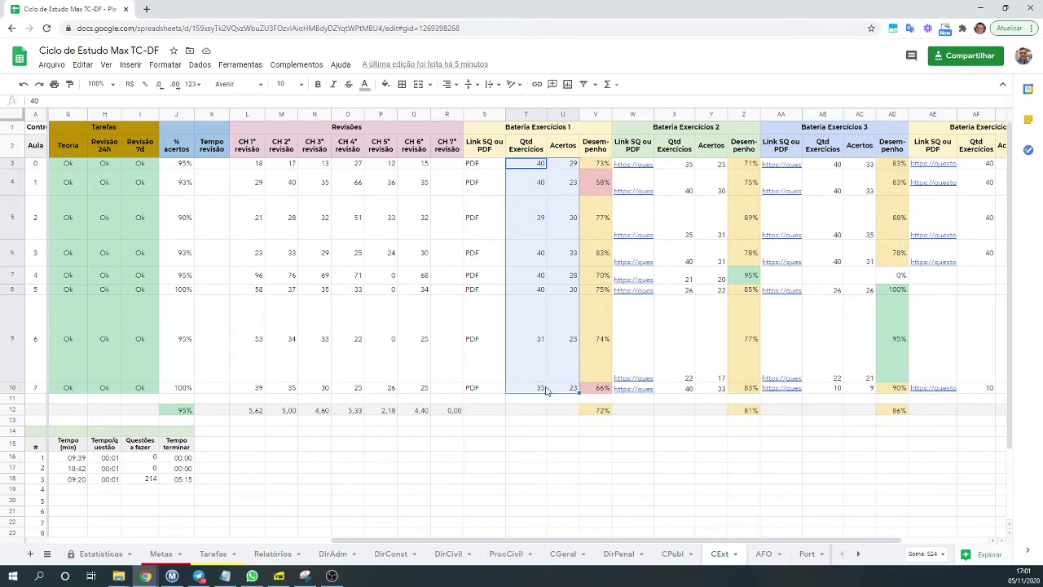
Check Controle Externo's % Acertos in the Estatísticas sheet against the % acertos total in the CExt sheet
click(96, 554)
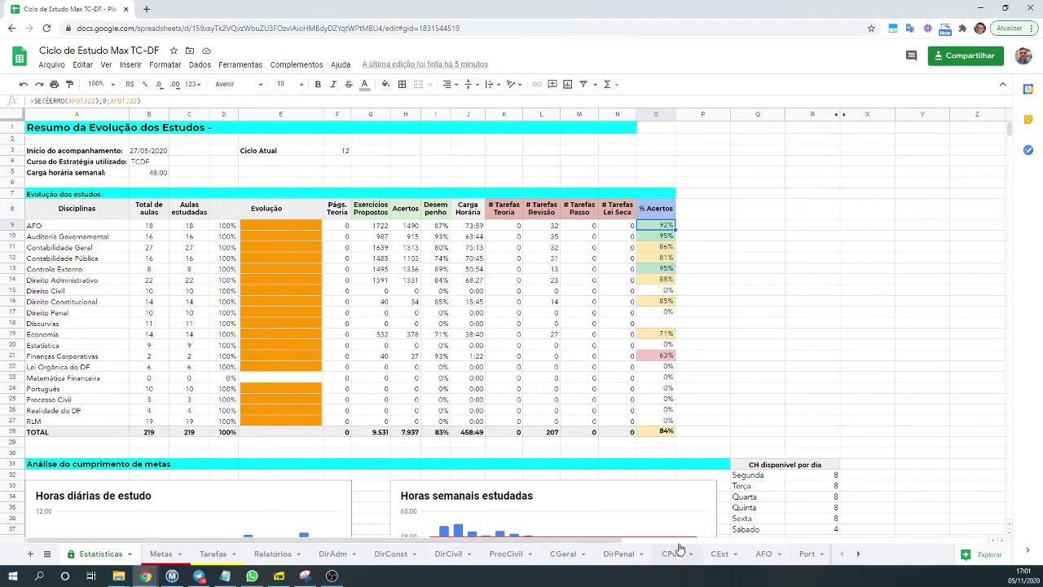
click(12, 268)
click(657, 273)
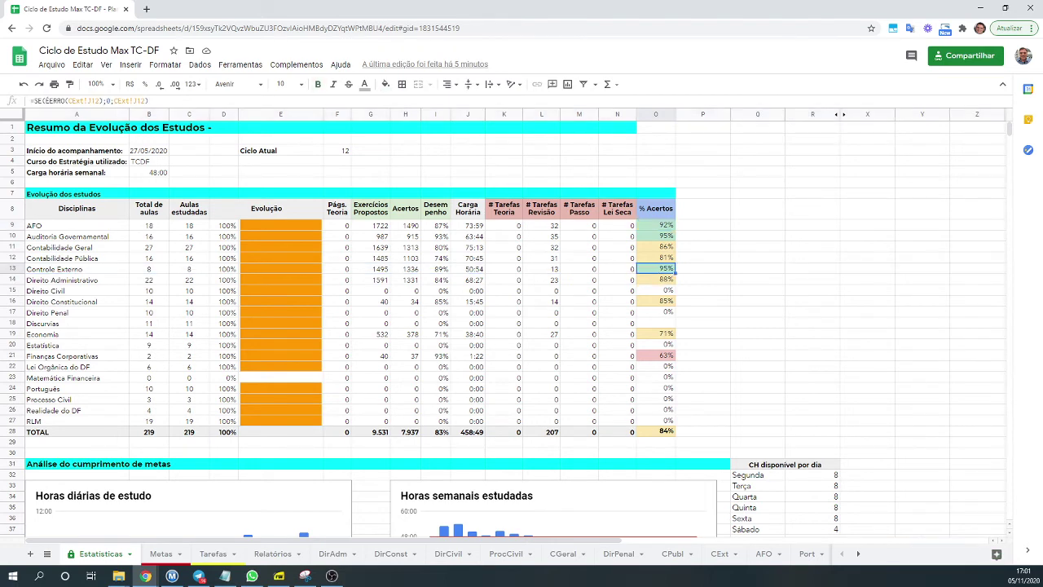
click(719, 553)
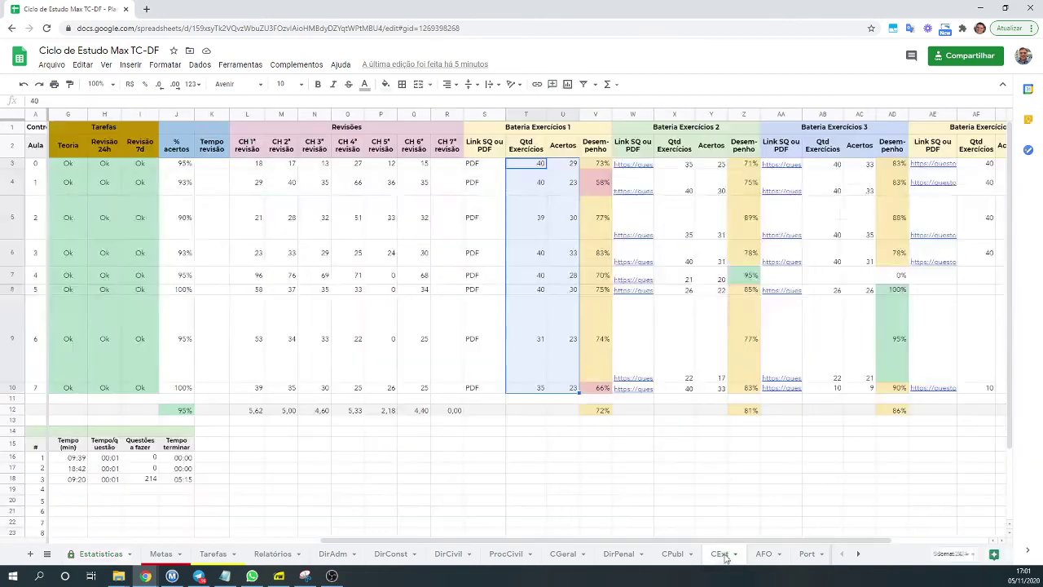
click(173, 114)
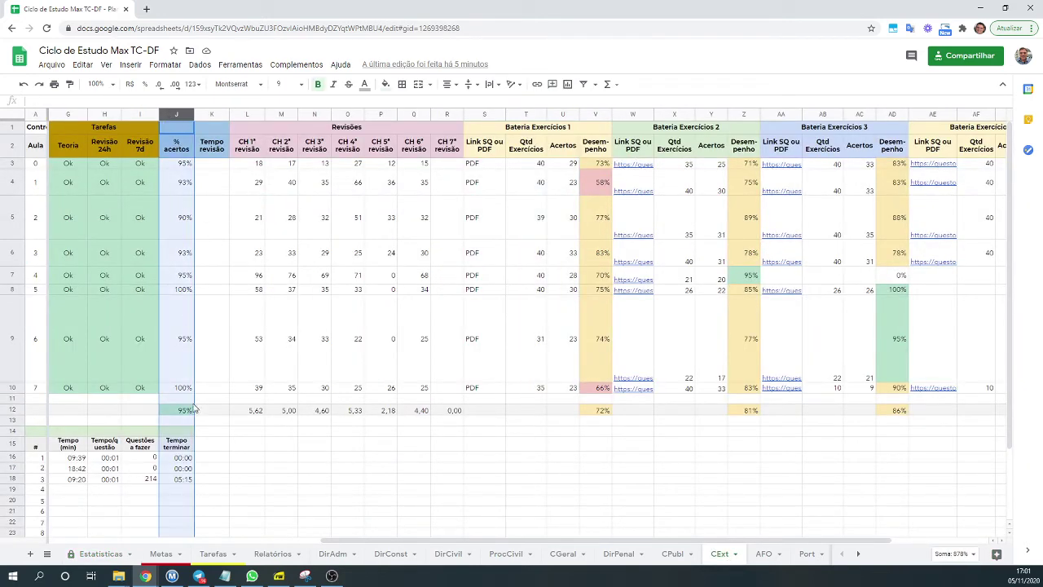
click(182, 412)
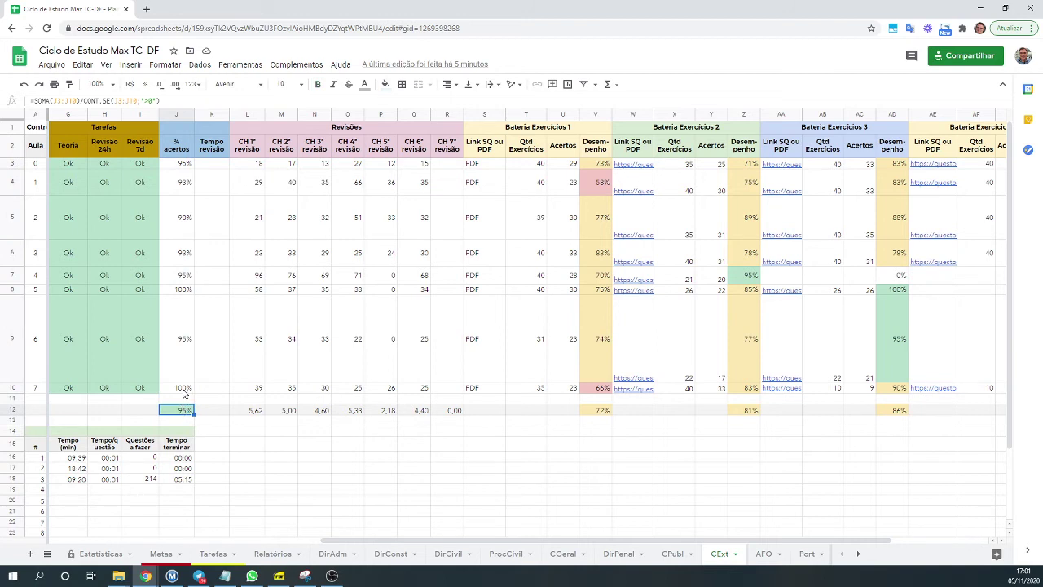
Copy the formatting of lesson 3's Desempenho cell in Bateria Exercícios 1 to the % acertos cells of lessons 0 to 7
click(591, 260)
click(69, 83)
drag(179, 167, 189, 390)
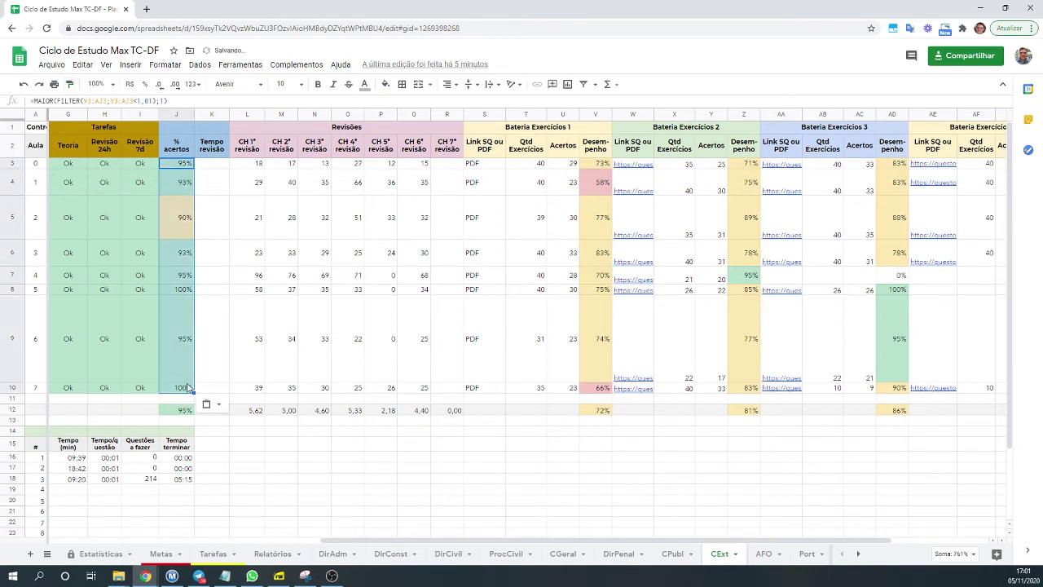
click(208, 371)
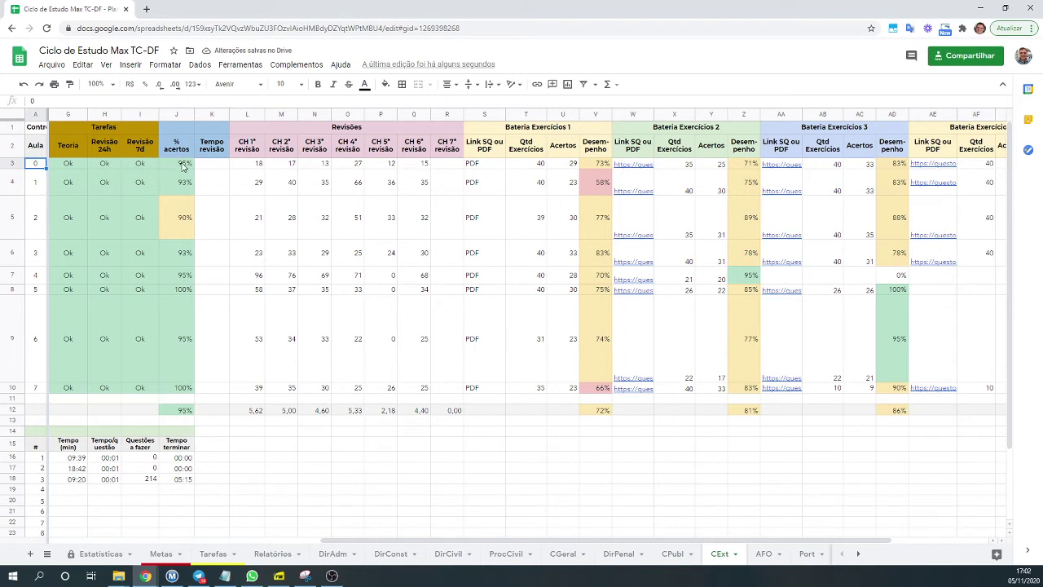
Check the % acertos entries of lessons 0 and 1 and the formula of the column's total
click(182, 164)
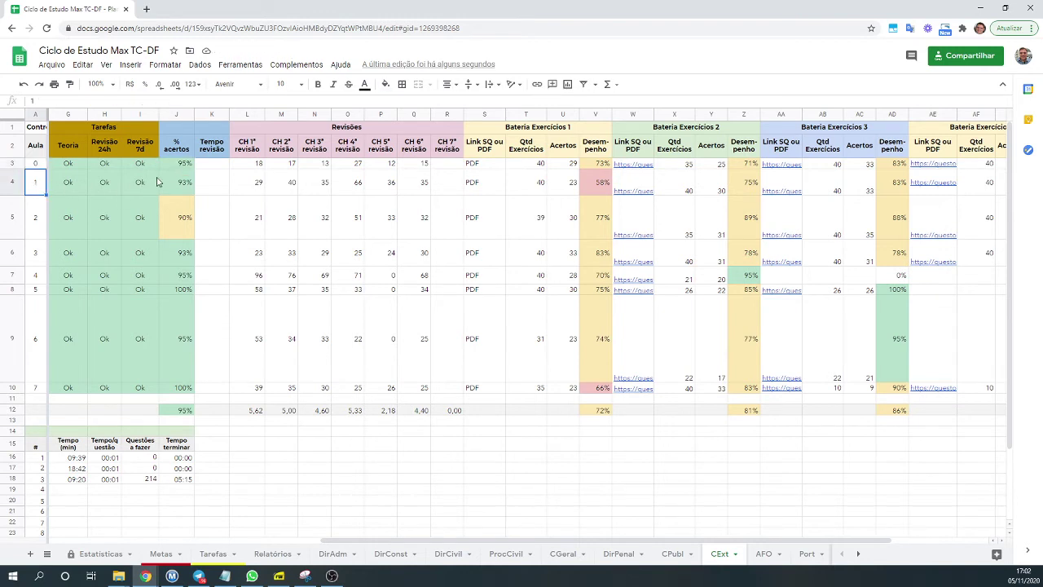
click(191, 184)
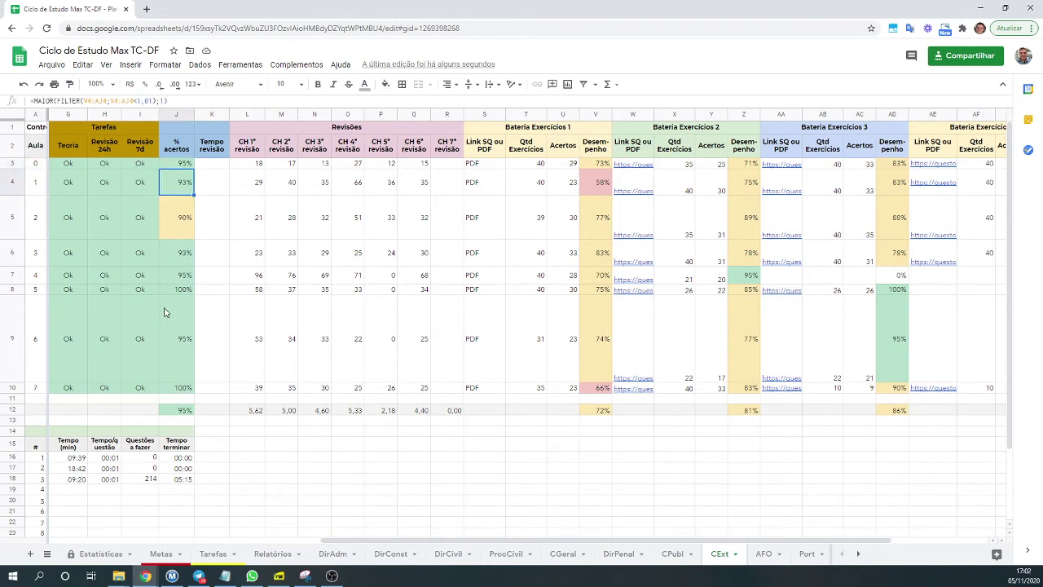
click(186, 412)
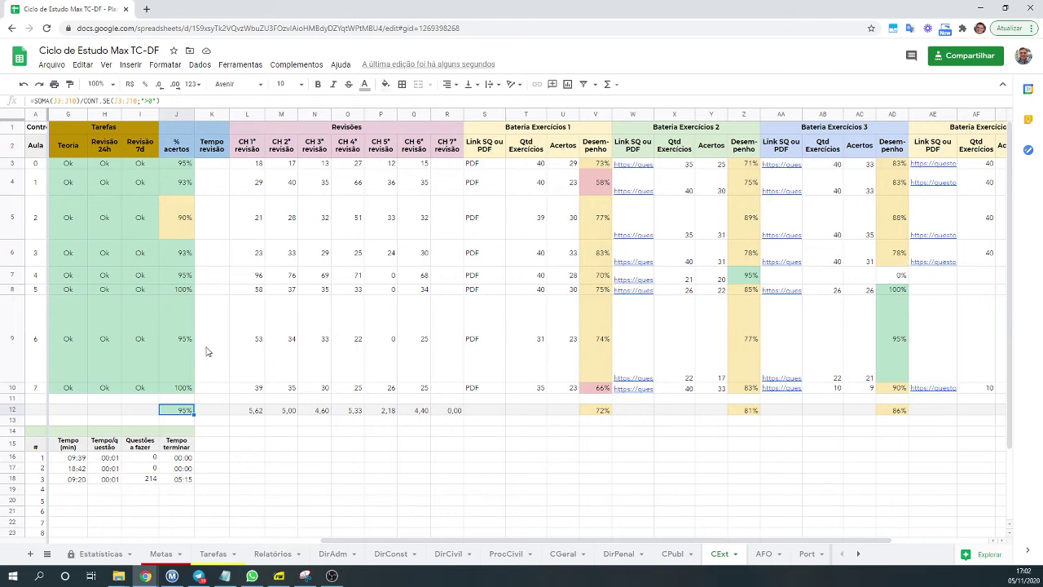
Examine the Simulados table in CExt, covering Qtd Questões, Tempo/questão and % Acerto of the three mock exams
key(ctrl+Left)
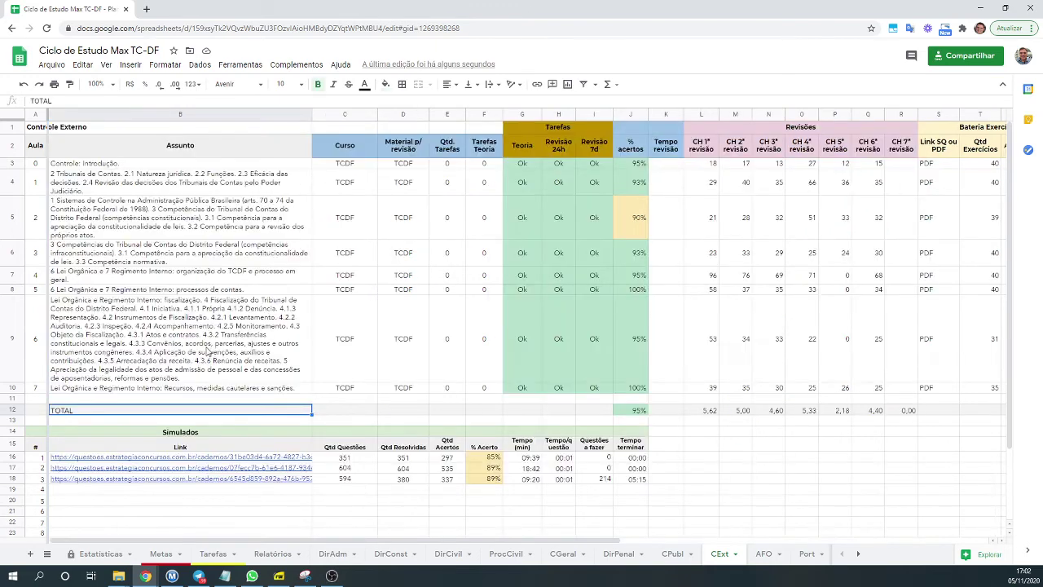
click(151, 433)
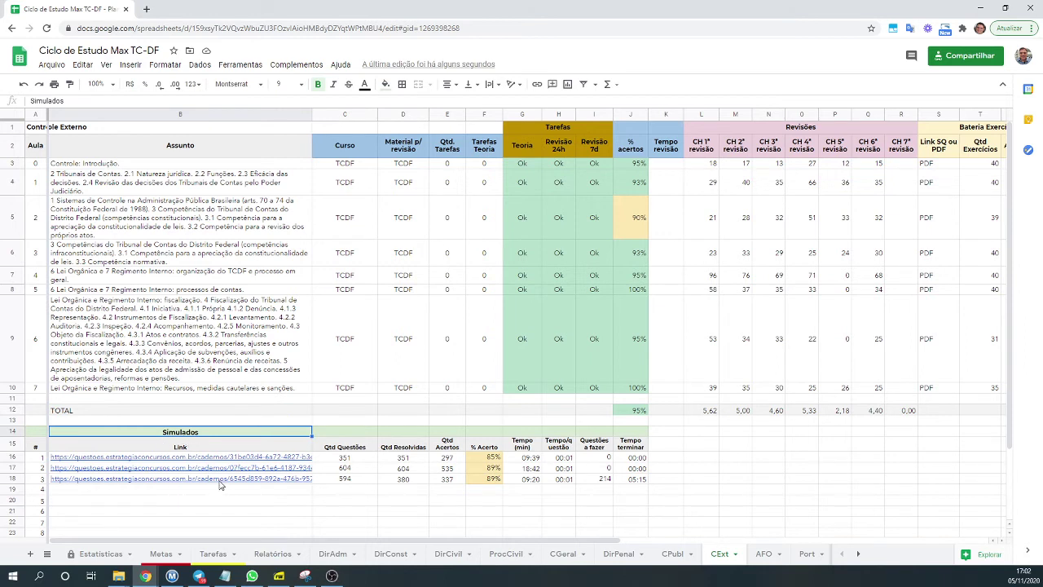
mouse_move(220, 484)
mouse_move(242, 461)
click(345, 460)
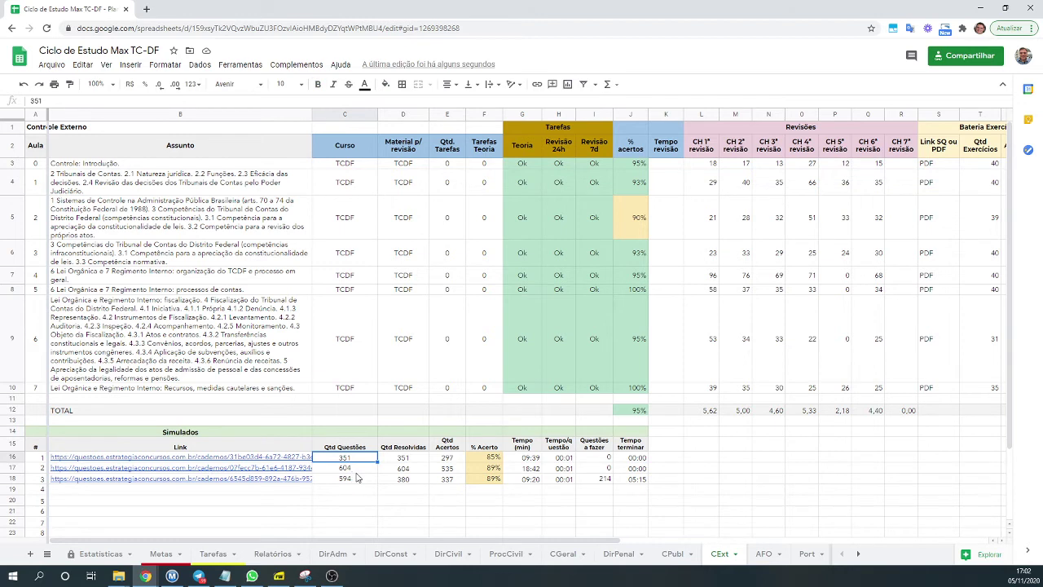
key(Down)
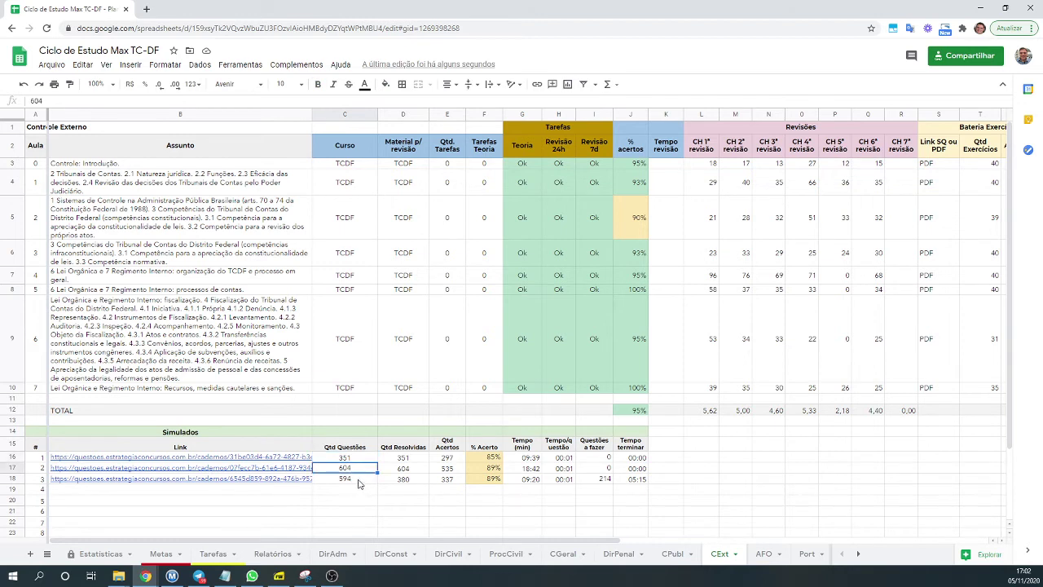
key(Down)
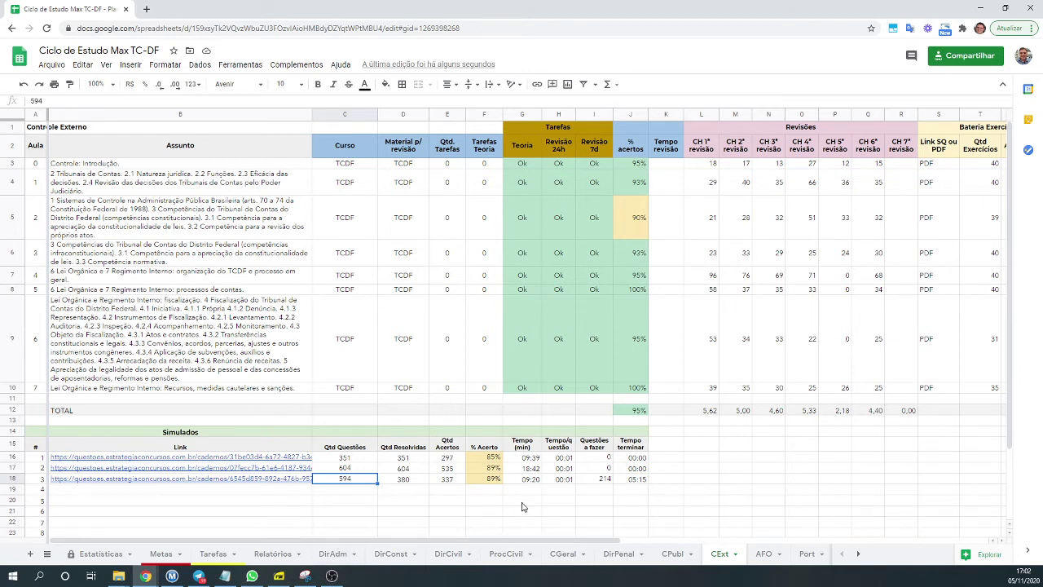
drag(565, 457, 567, 482)
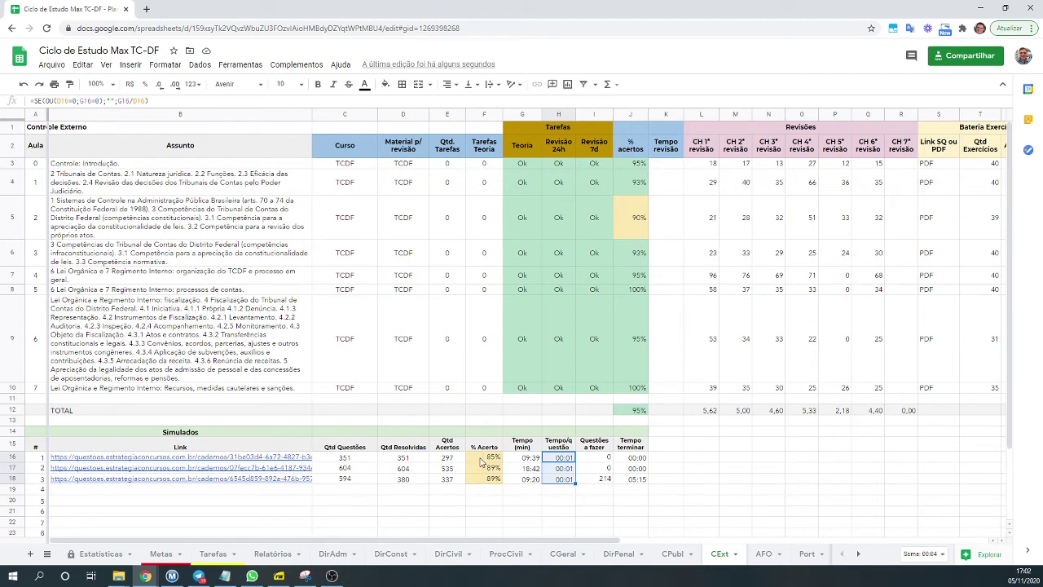
drag(484, 457, 481, 479)
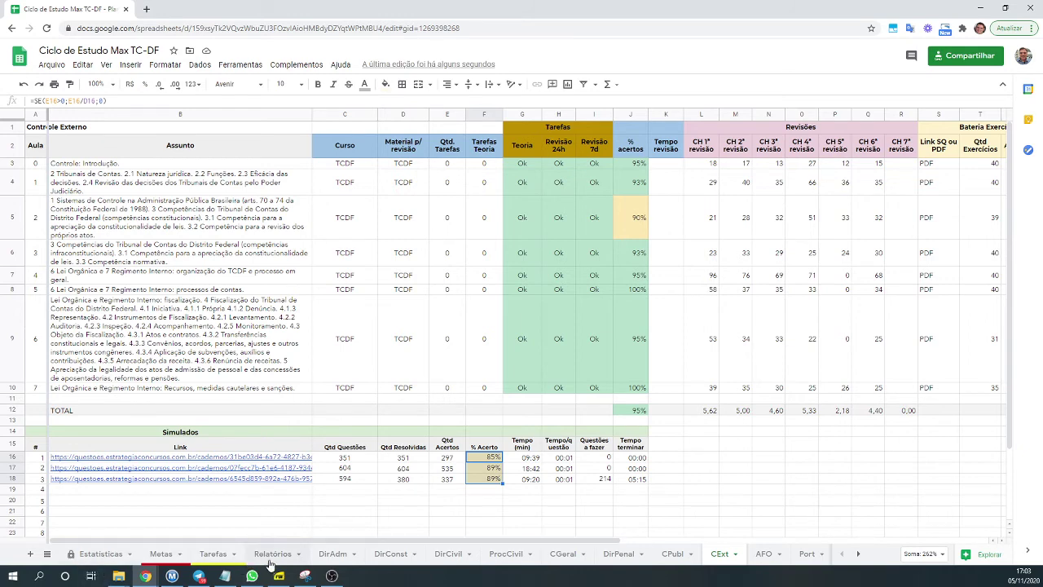
Review the Teoria goals for Português, Contabilidade Geral and Direito Administrativo in the Metas sheet, plus meta 06's Qtd. Exercícios
click(155, 555)
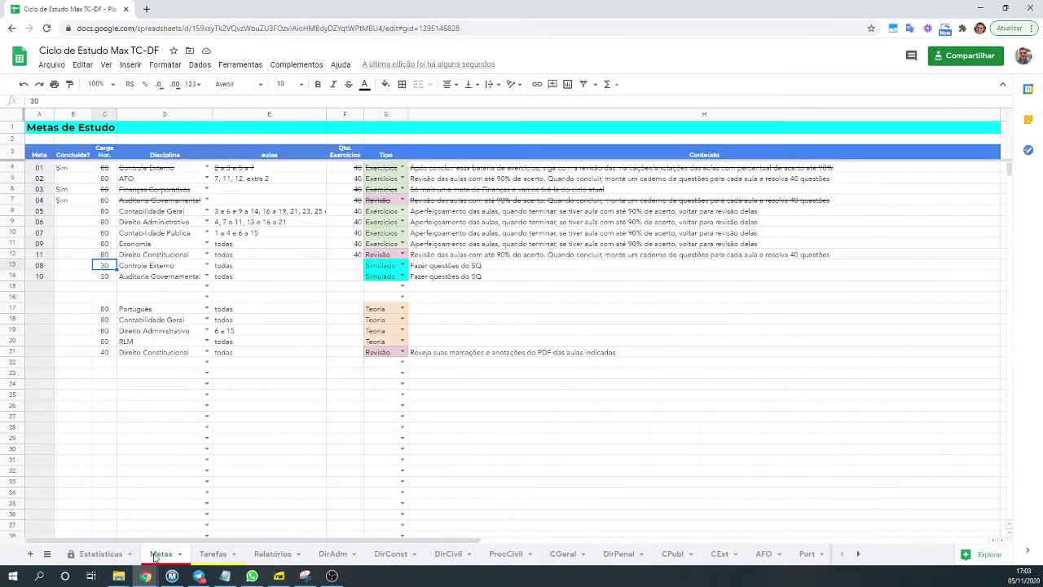
click(106, 310)
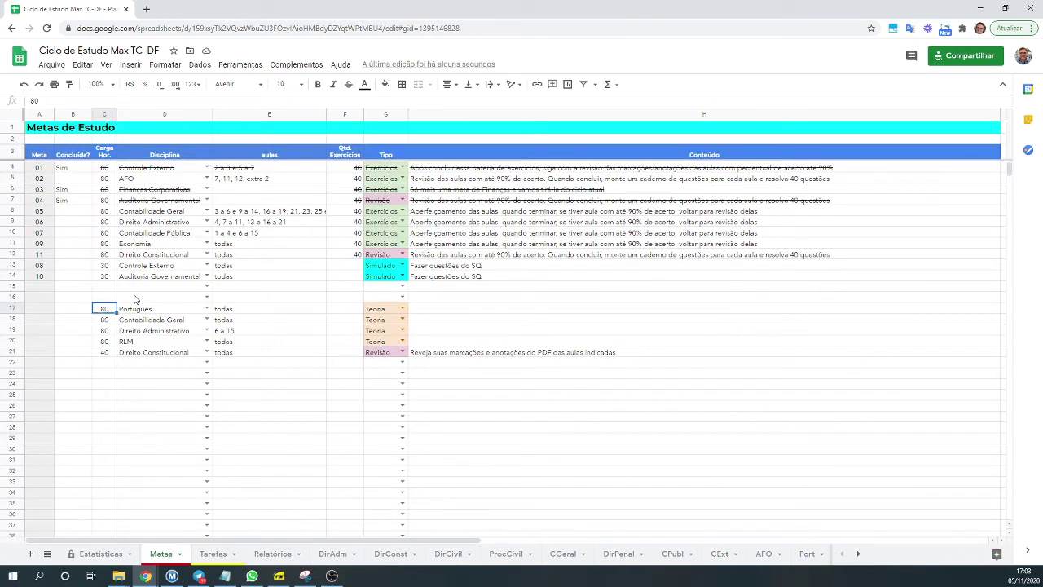
click(110, 321)
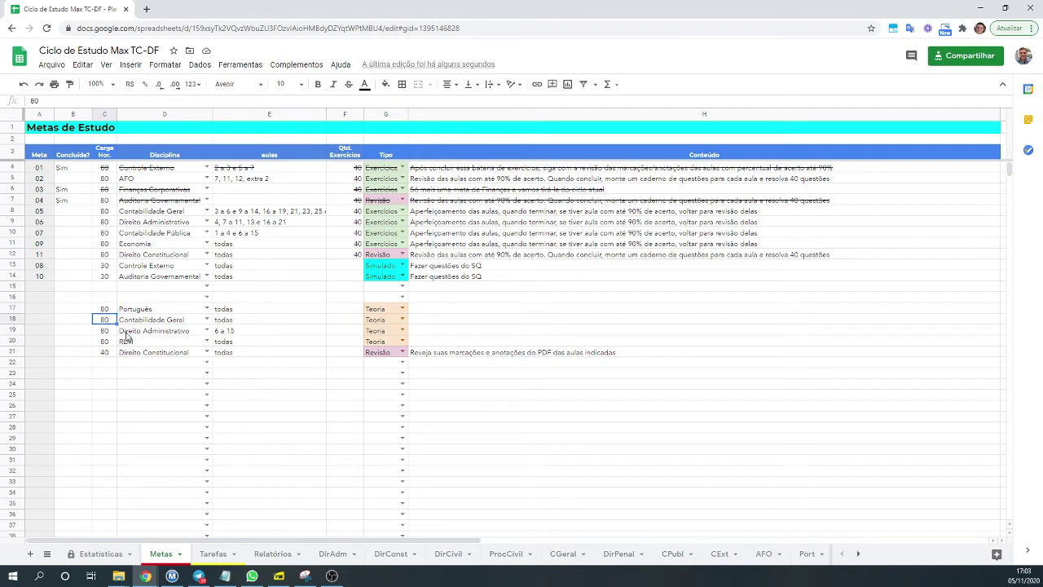
click(127, 331)
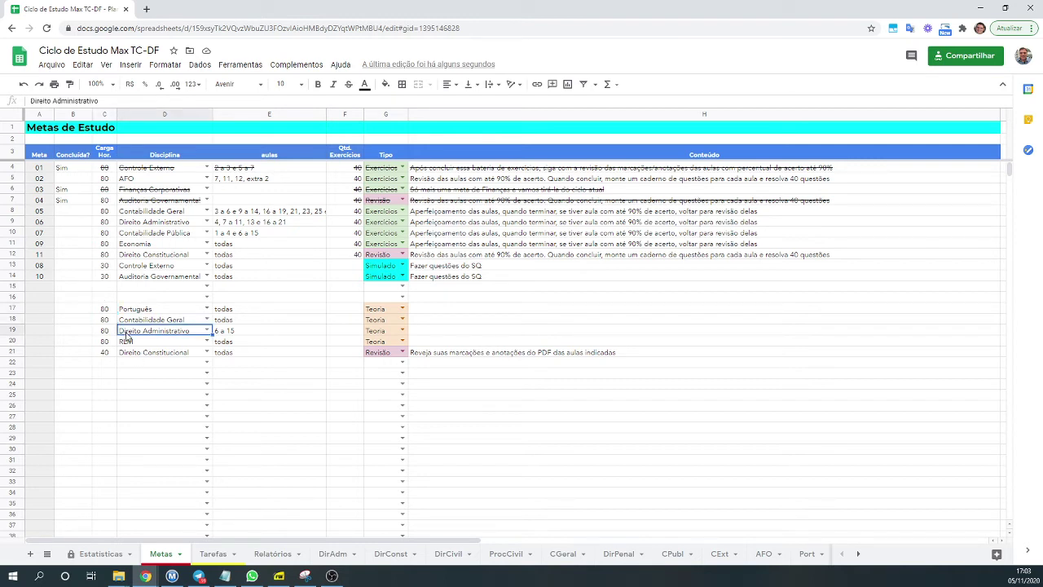
click(103, 313)
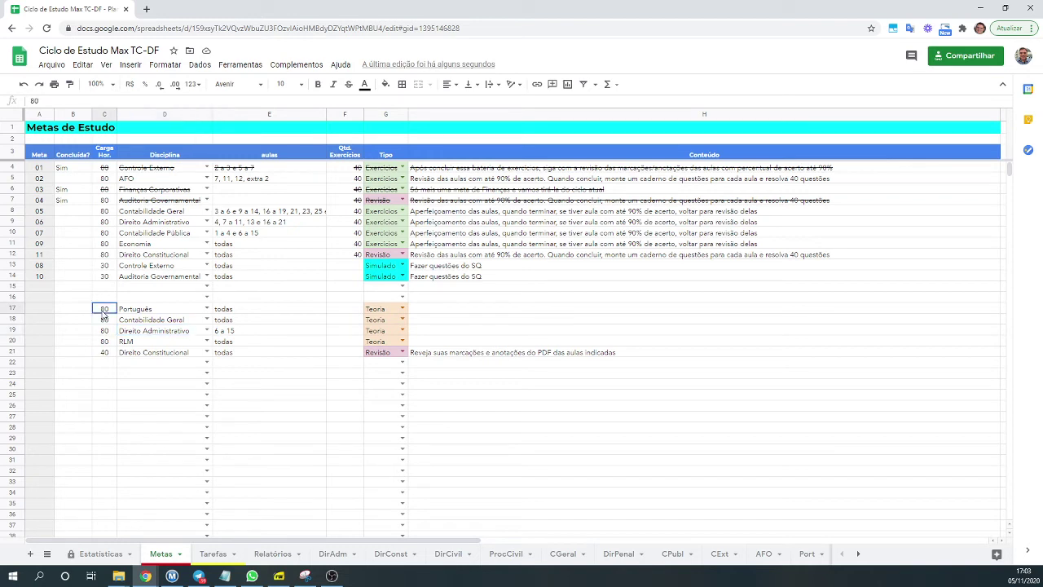
drag(104, 313, 134, 332)
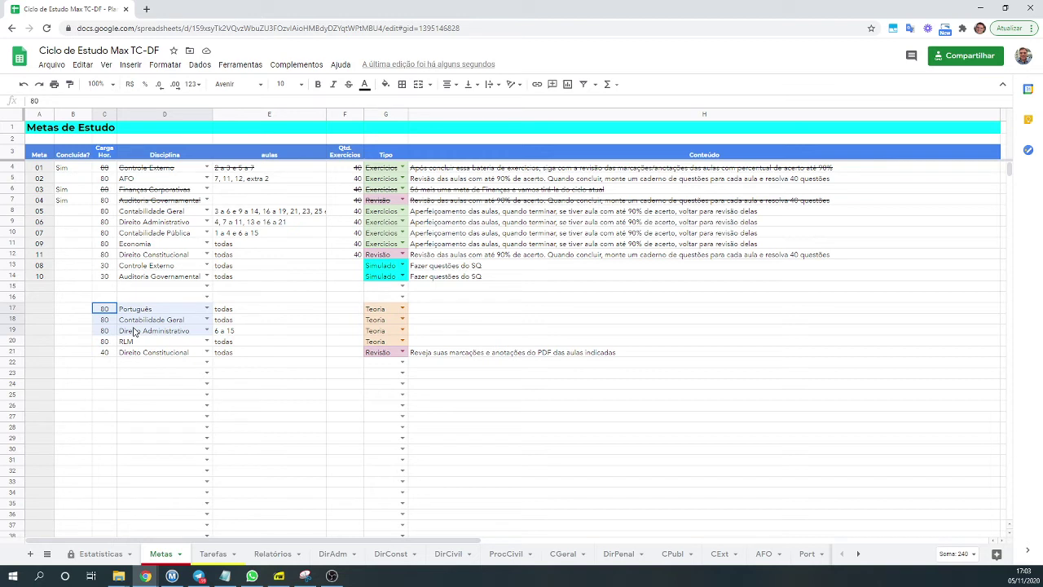
drag(135, 332, 134, 333)
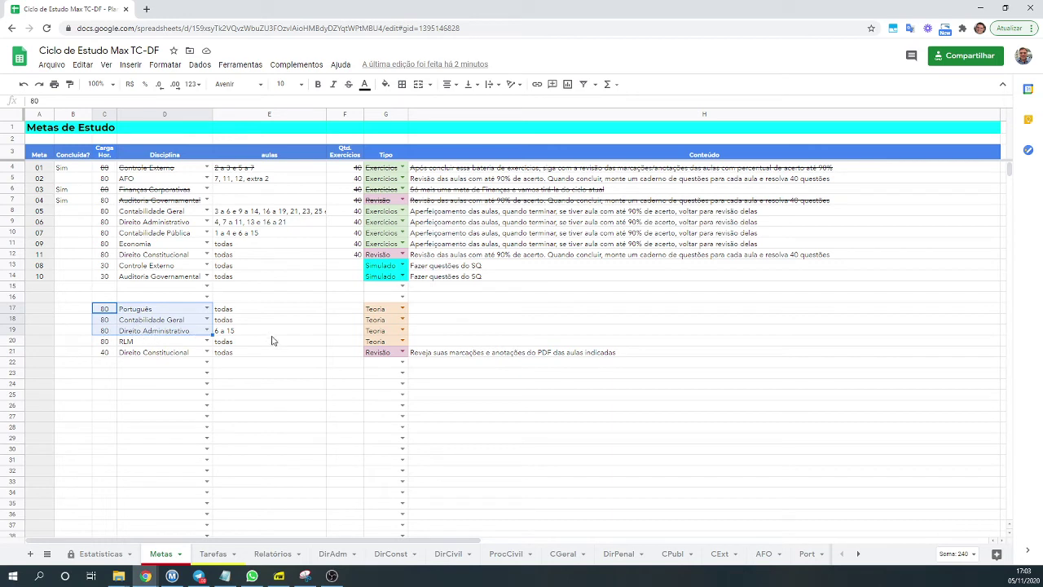
click(141, 333)
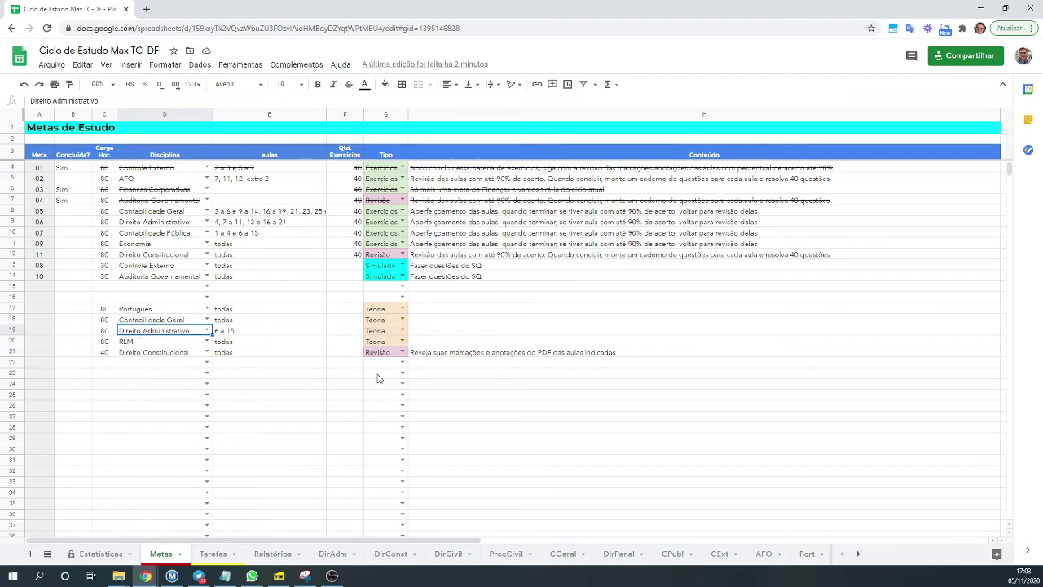
click(351, 222)
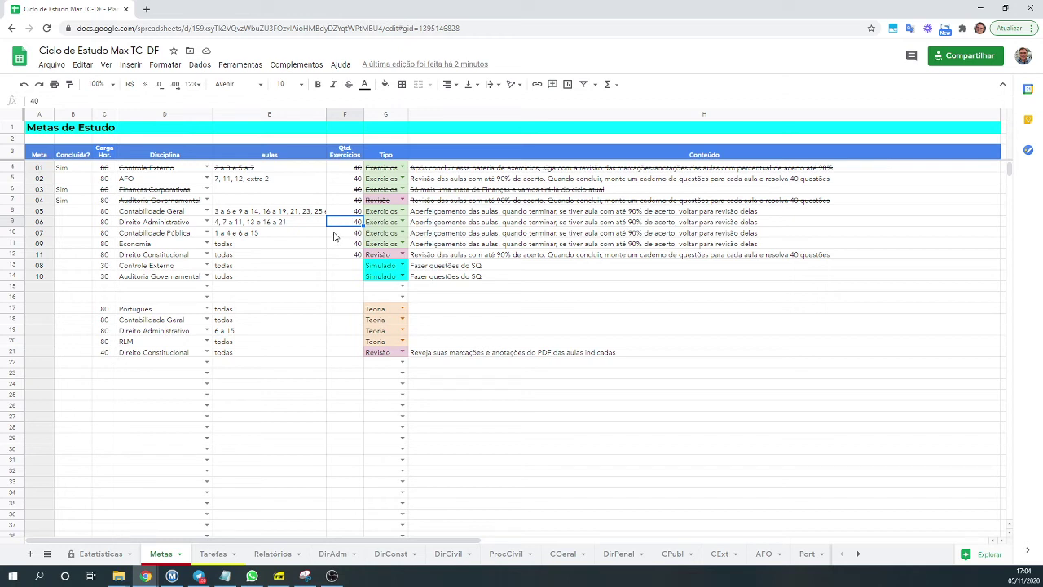
Review the task list in the Tarefas sheet, down to the Contabilidade Geral and Direito Administrativo exercise tasks 89 and 90
click(212, 554)
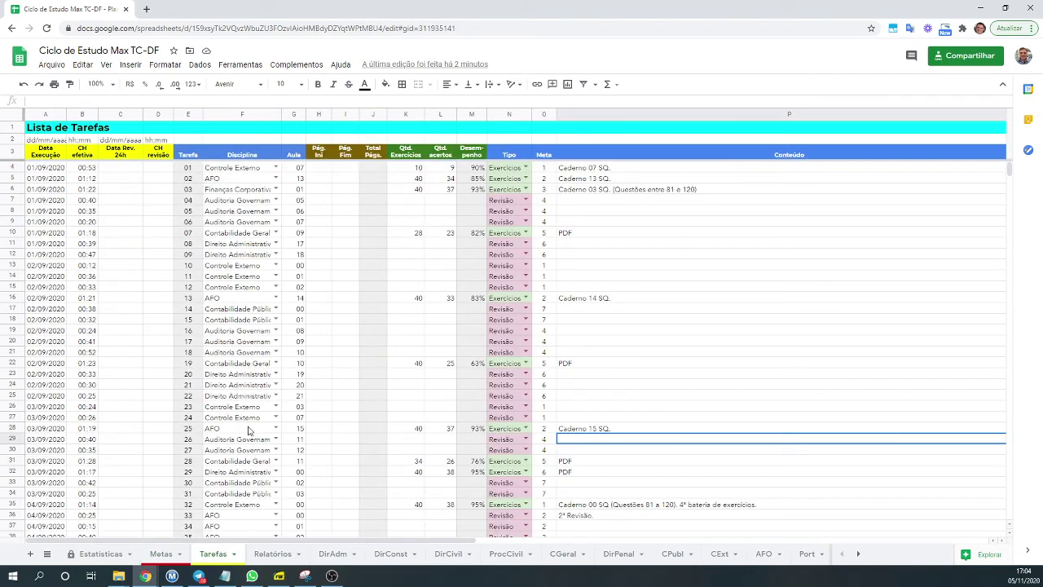
scroll(253, 432, down, 5)
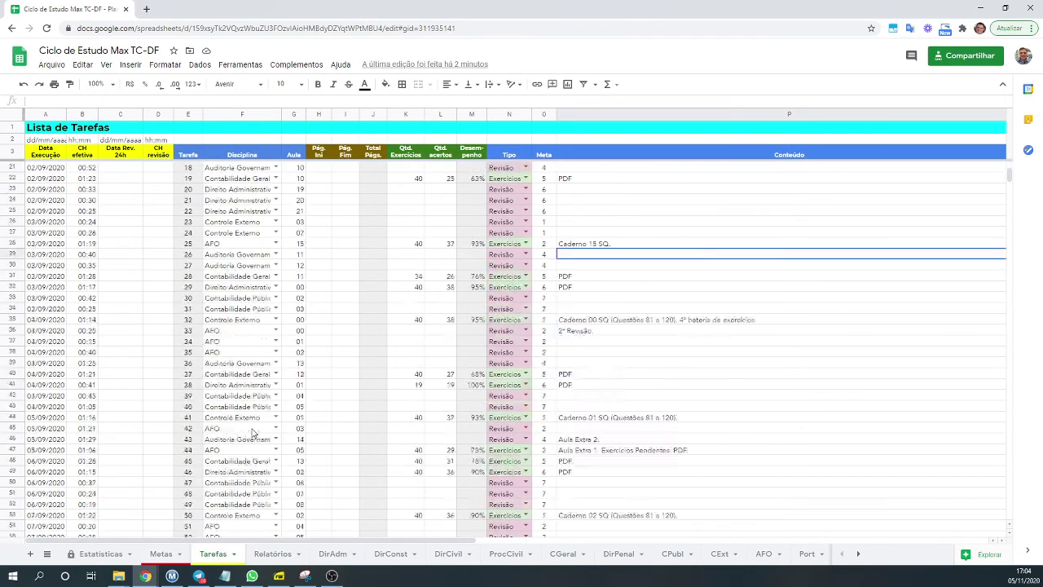
scroll(253, 433, down, 13)
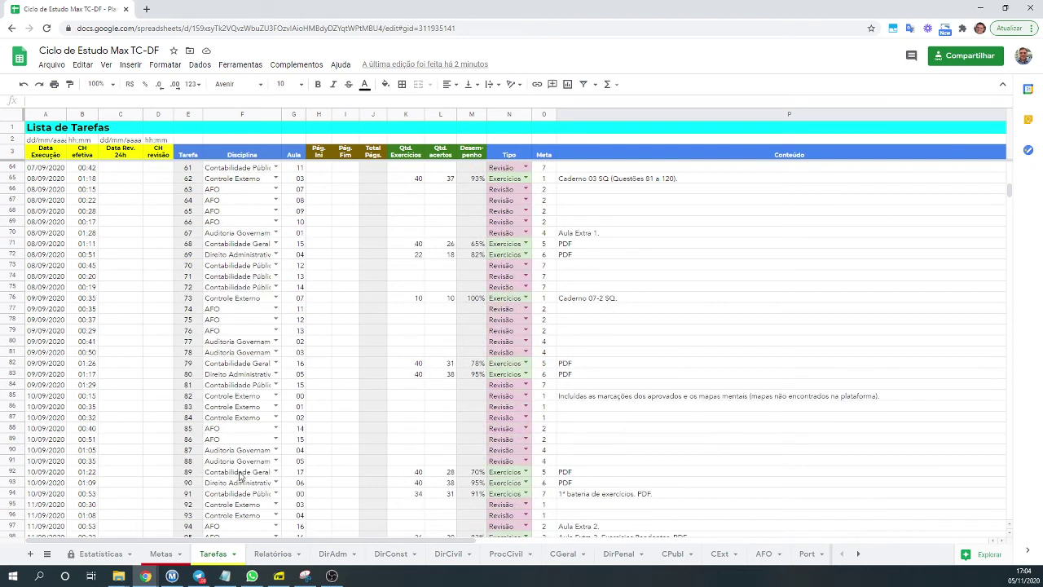
drag(241, 477, 421, 487)
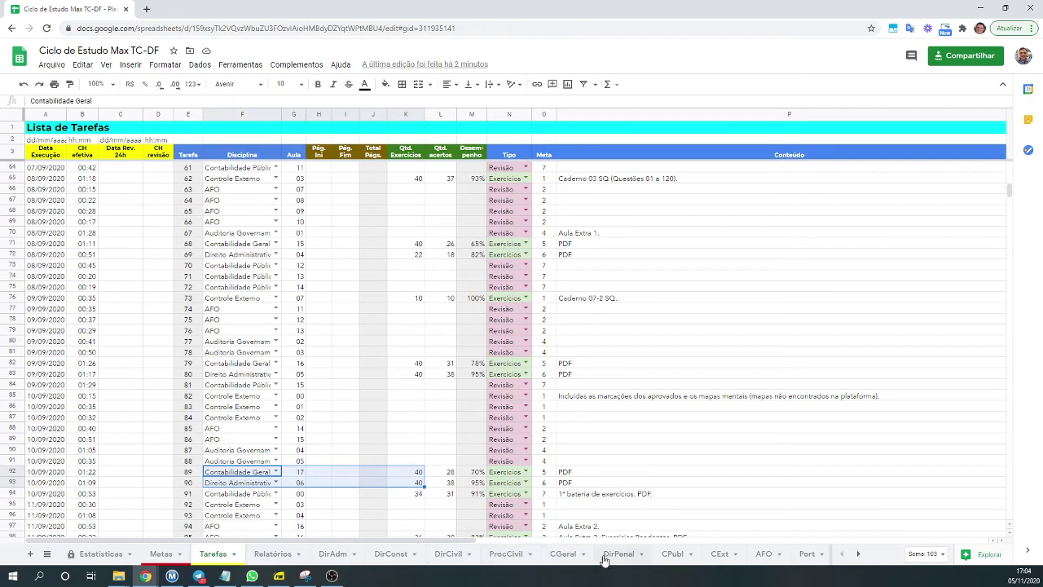
Check lesson 0's notebook link and Qtd Exercícios under Bateria Exercícios 2 in the CExt sheet
click(720, 556)
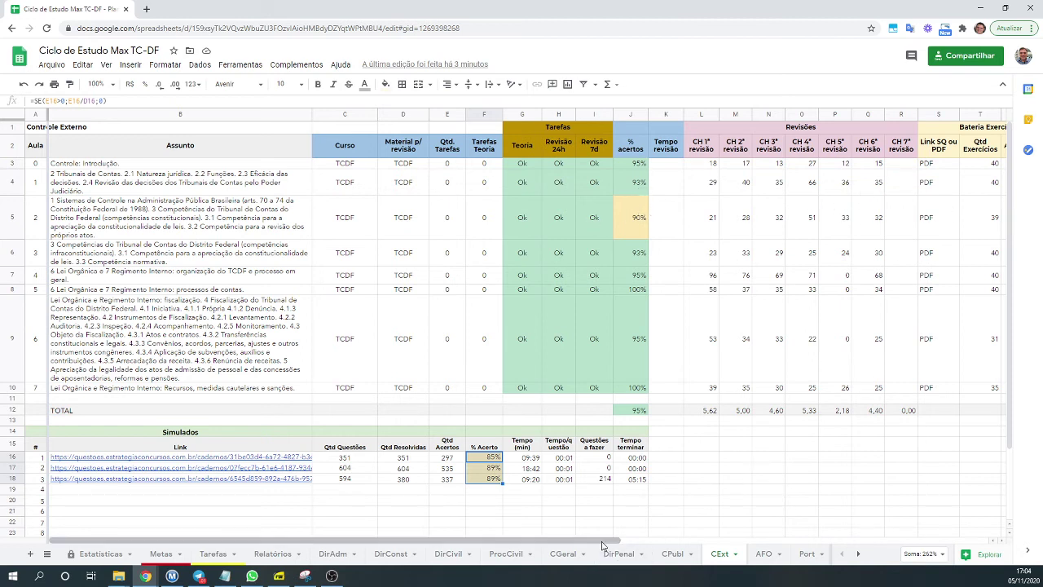
drag(655, 542, 844, 542)
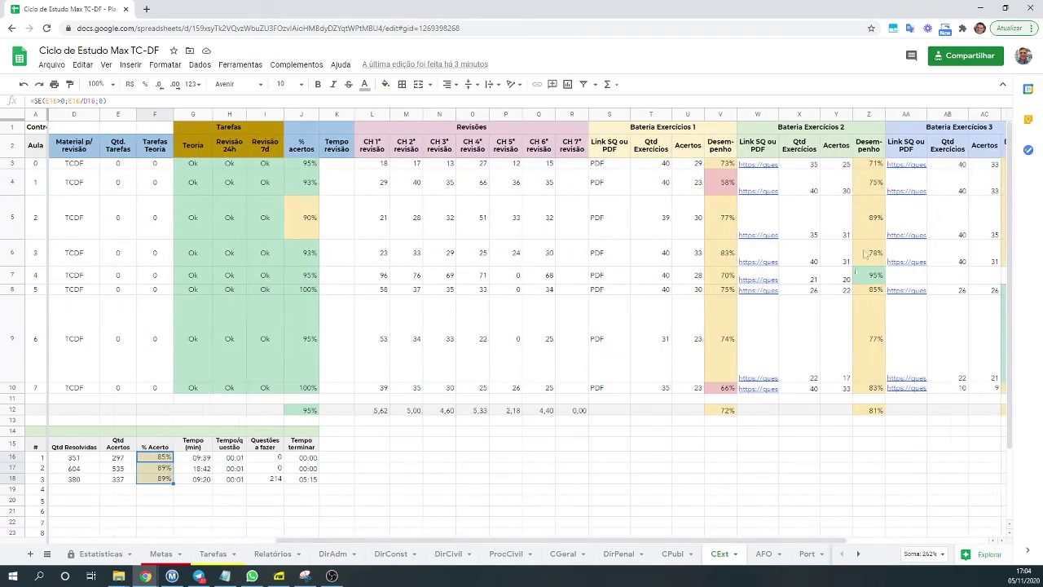
click(814, 167)
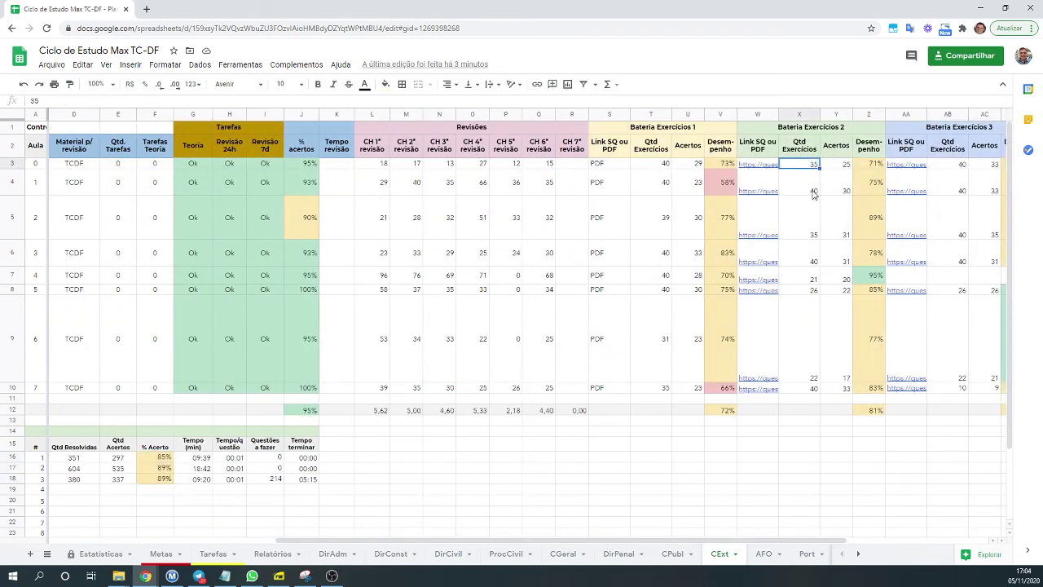
key(Left)
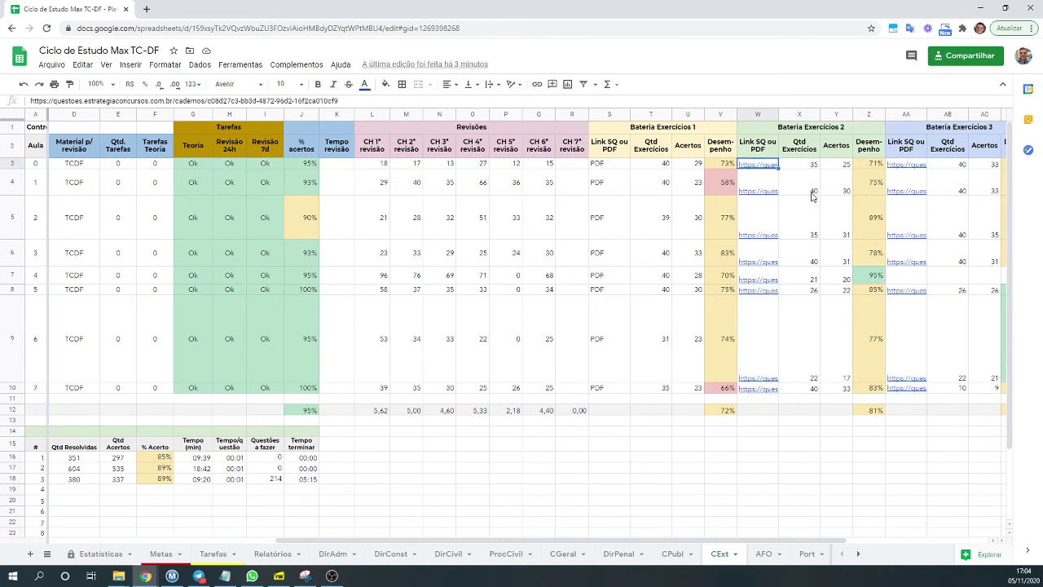
key(Right)
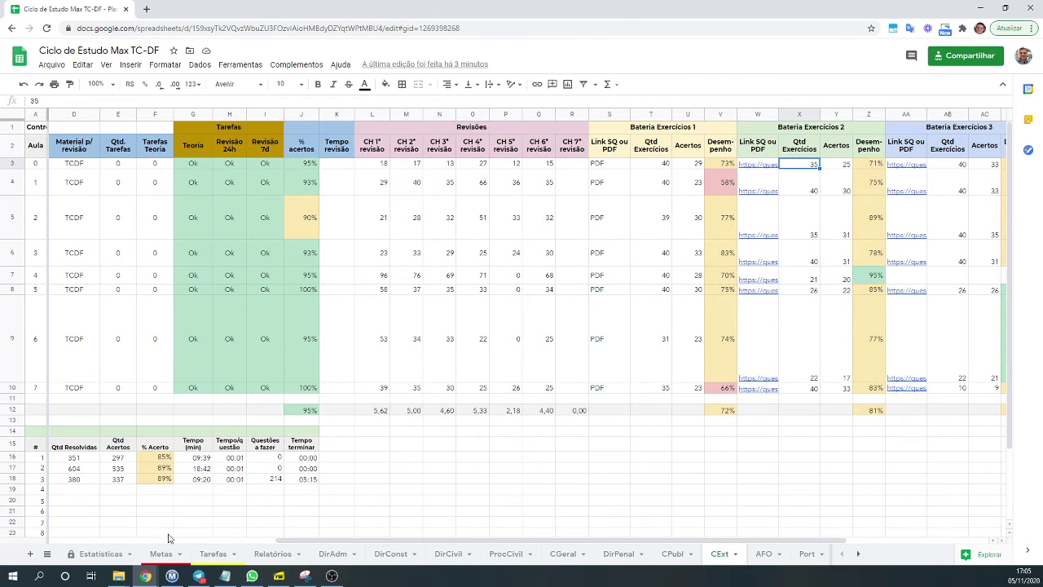
Examine the Horas diárias de estudo and Horas semanais estudadas charts in the Estatísticas sheet
click(92, 562)
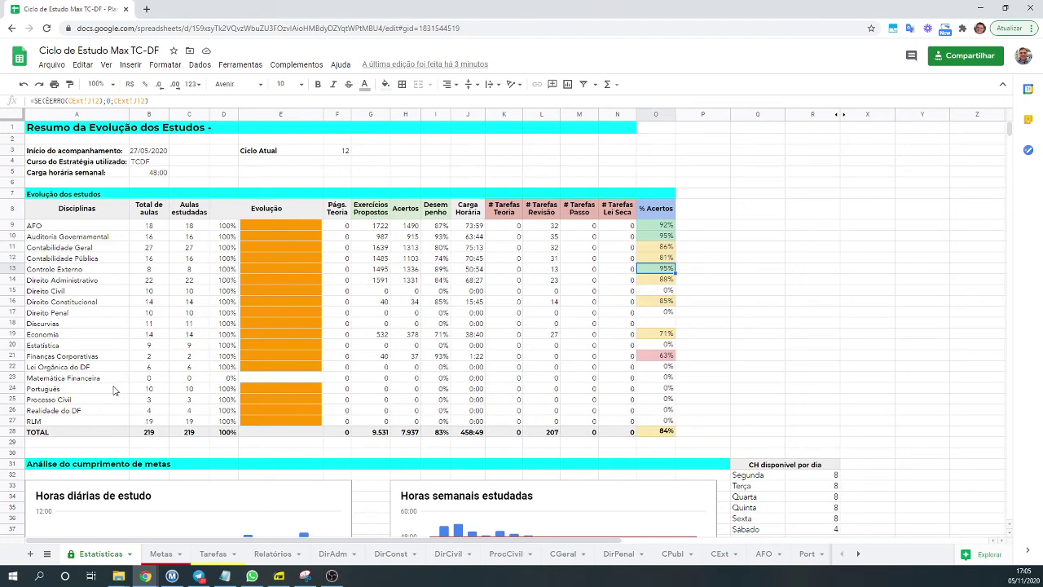
scroll(114, 390, down, 1)
scroll(114, 390, down, 5)
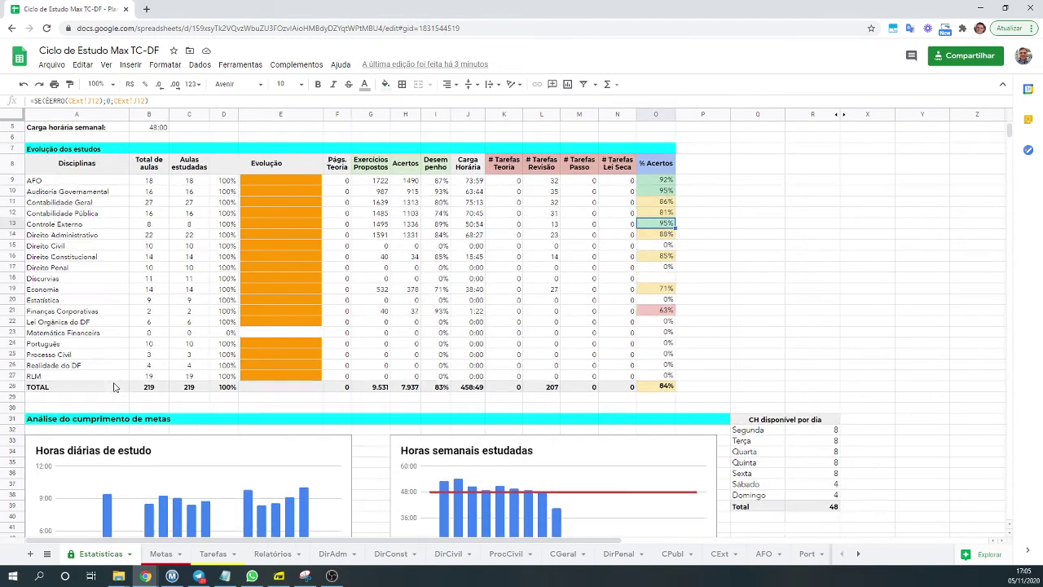
scroll(115, 387, down, 4)
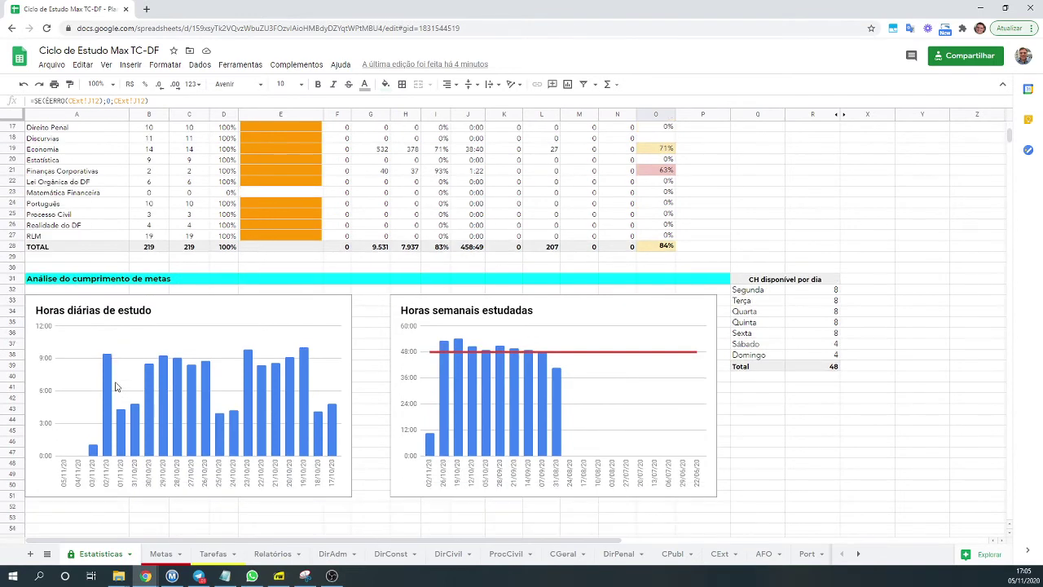
scroll(116, 387, up, 2)
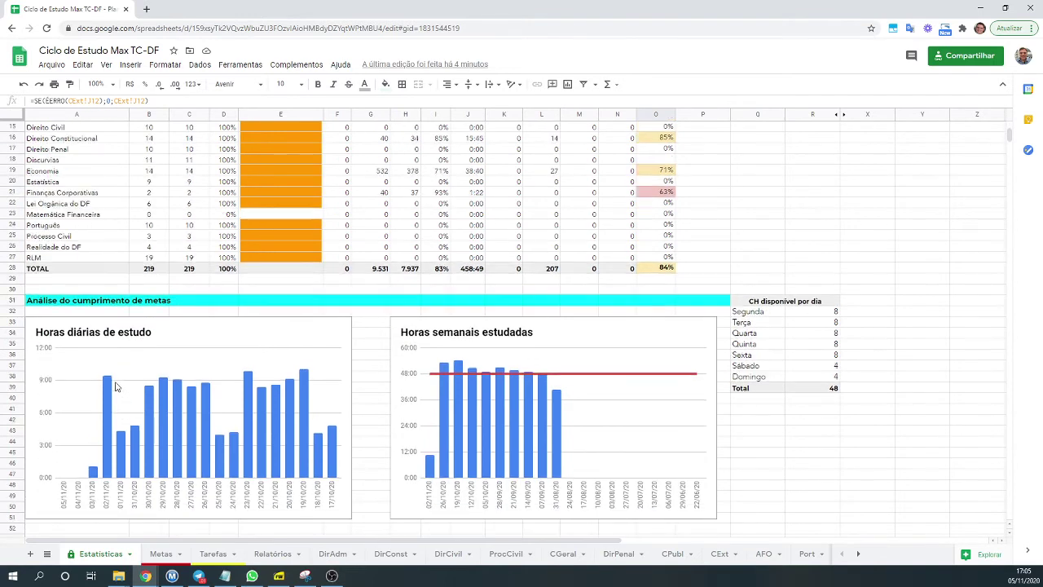
click(137, 347)
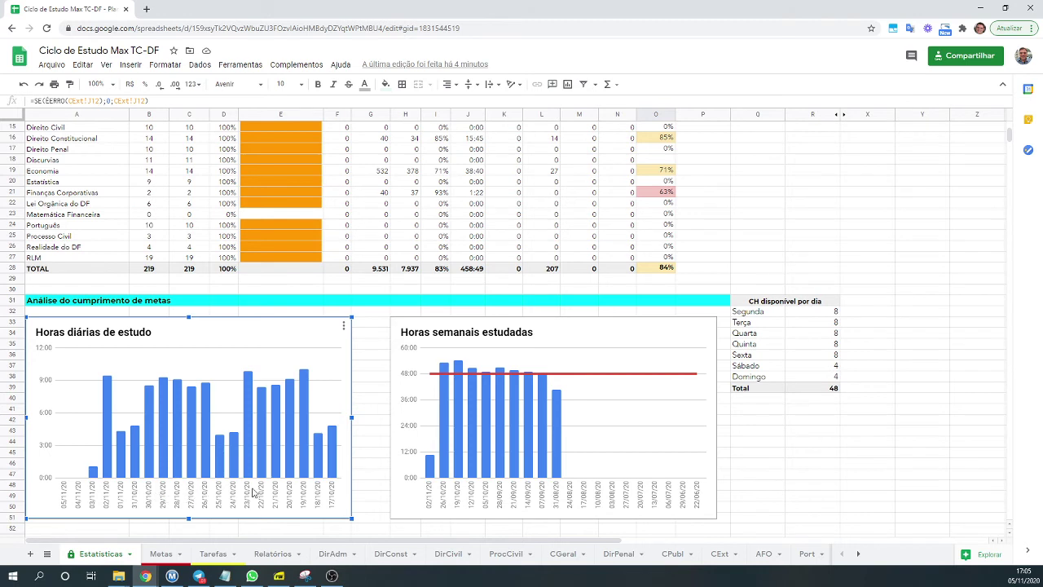
click(458, 341)
mouse_move(561, 451)
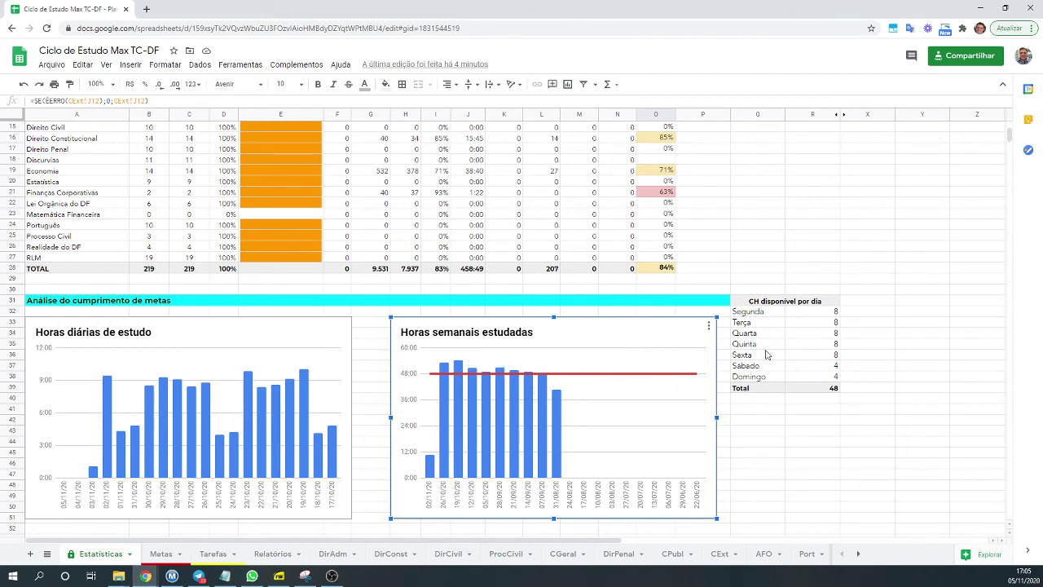
Review the CH disponível por dia table, its total and Quarta's hours against the weekly and daily study charts
drag(770, 305, 825, 389)
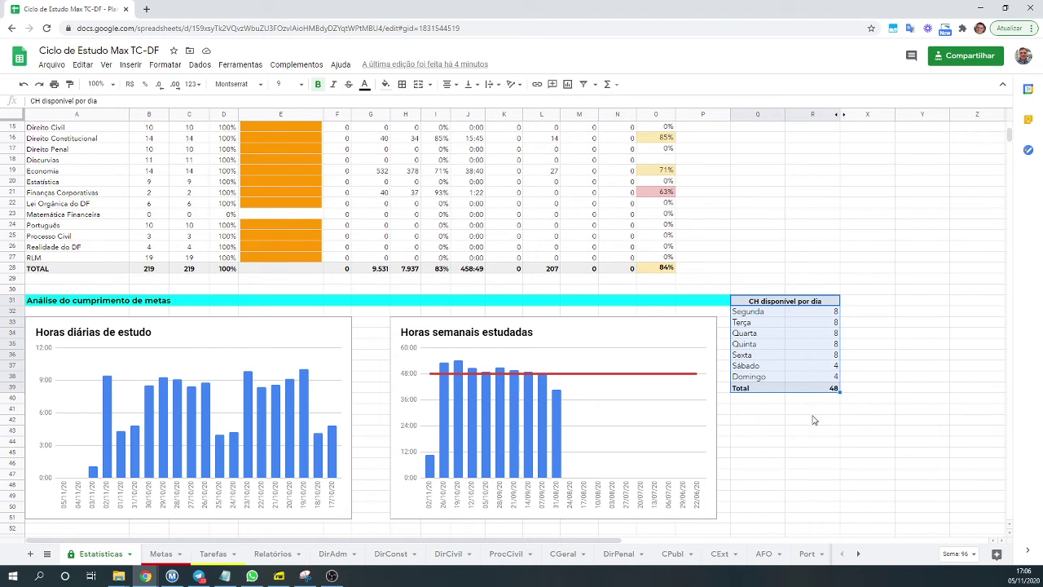
click(813, 409)
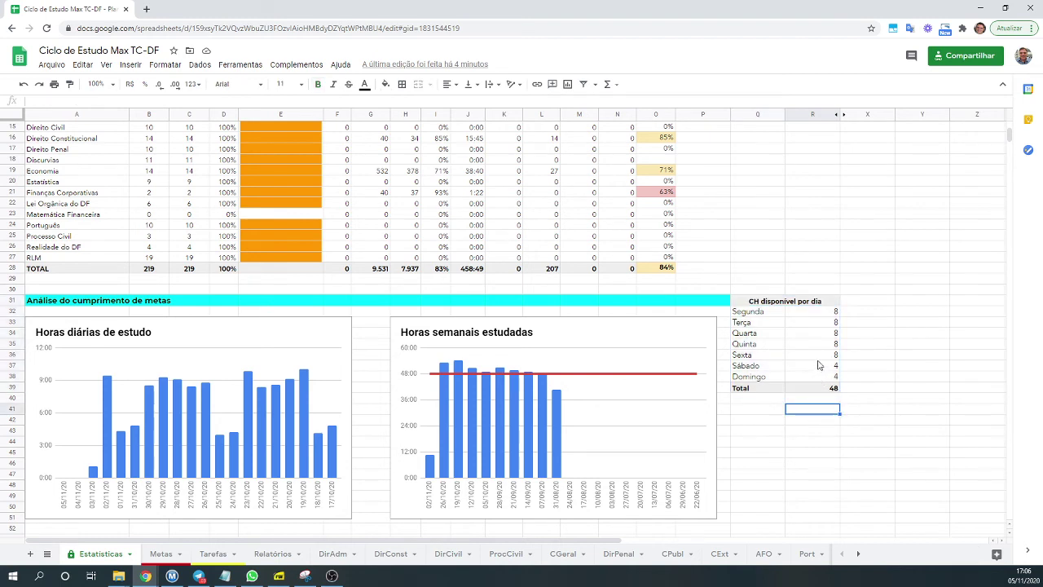
click(822, 390)
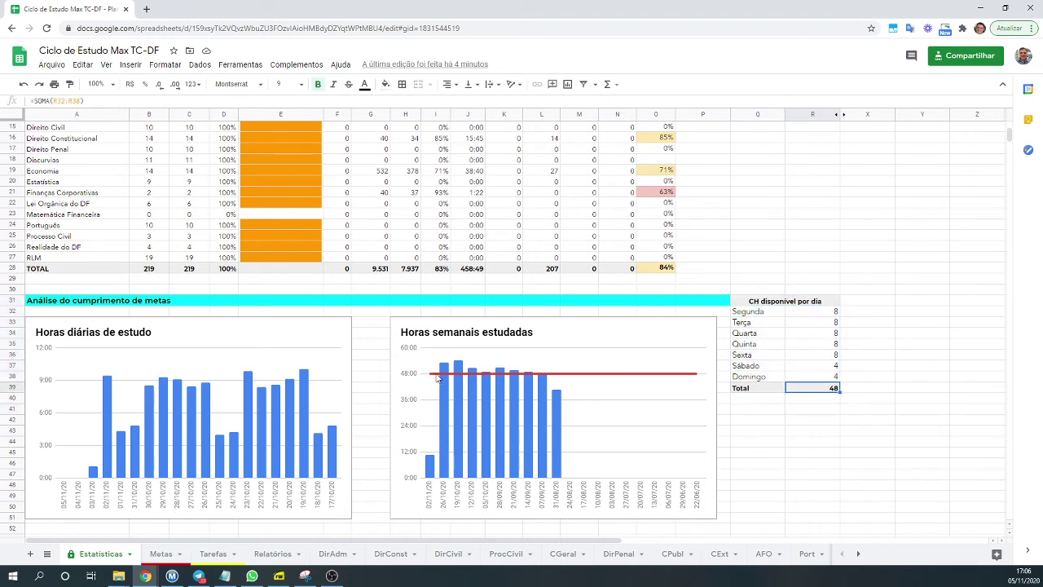
click(555, 377)
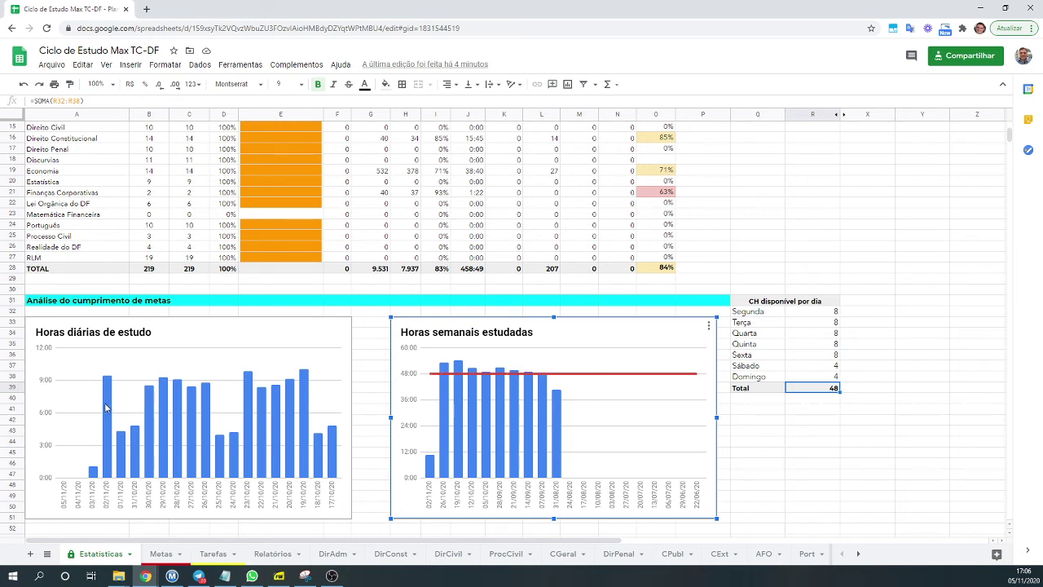
click(816, 337)
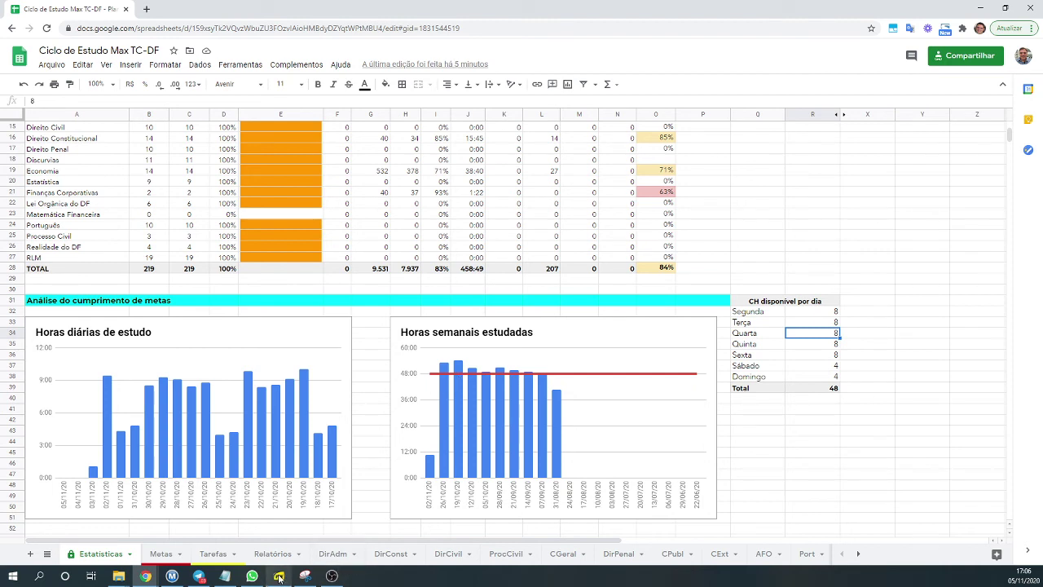
click(99, 444)
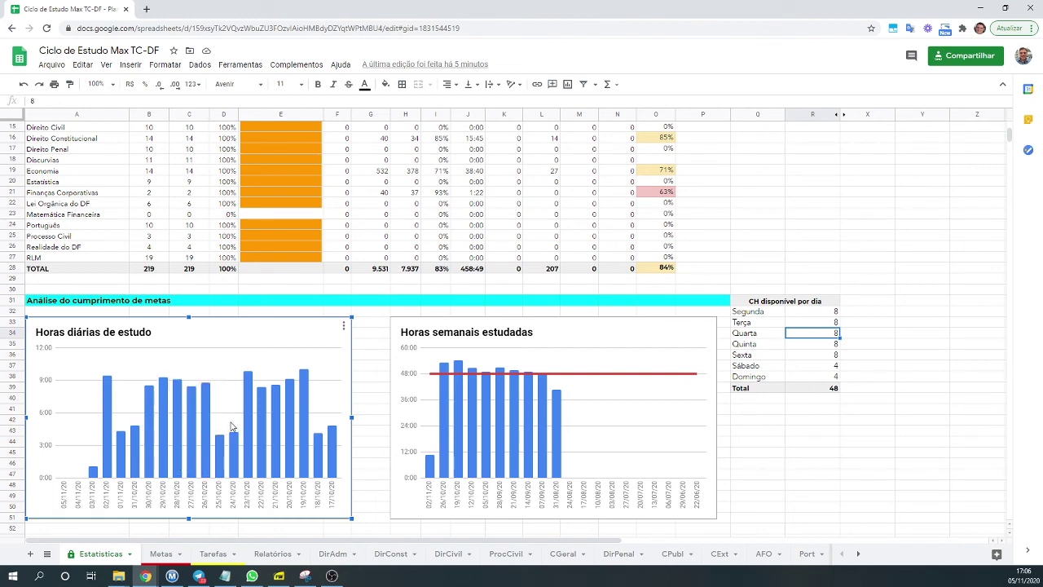
scroll(230, 426, up, 3)
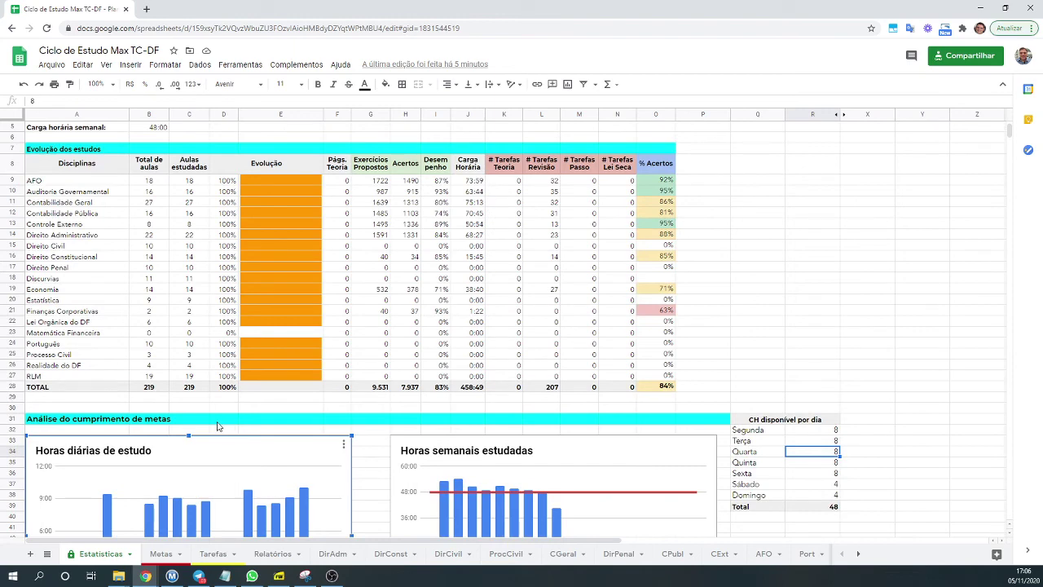
Switch to the ISS Mogi Guaçu/SP study-cycle spreadsheet and check the exam's Questões for Atualidades, Direito Constitucional and Direito Tributário
key(alt+Tab)
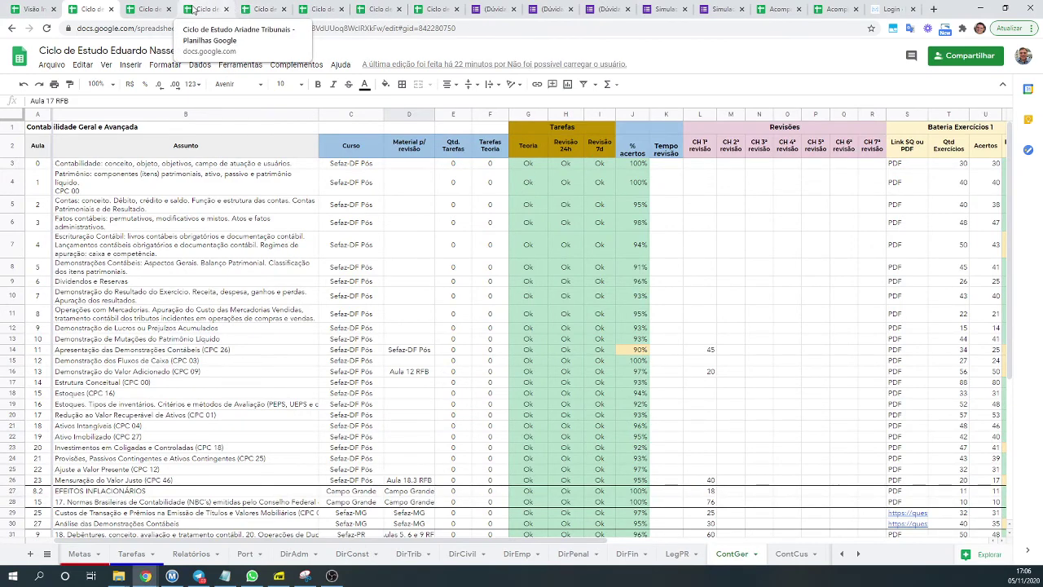
click(146, 10)
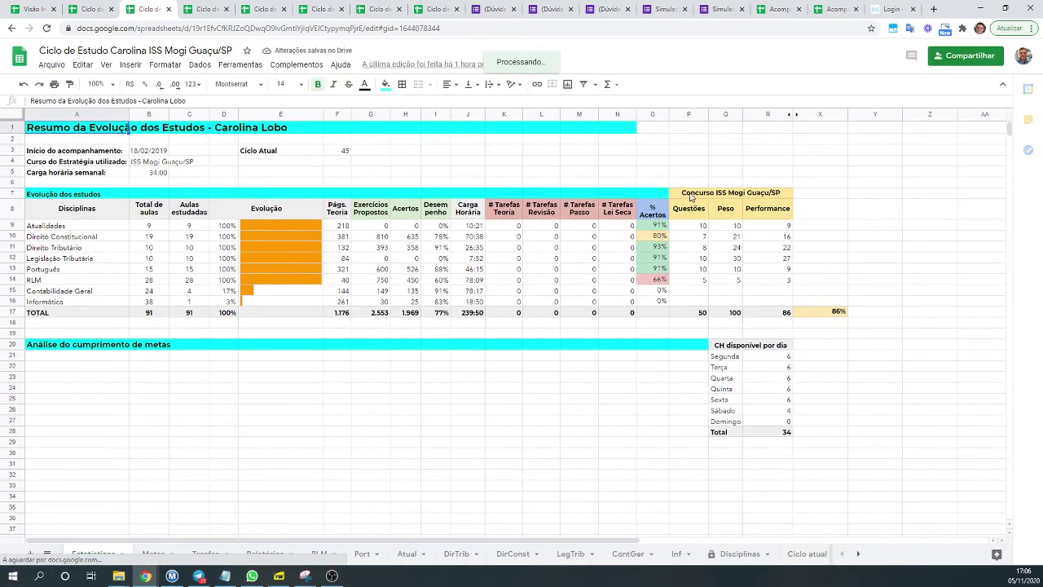
click(690, 198)
drag(690, 197, 730, 197)
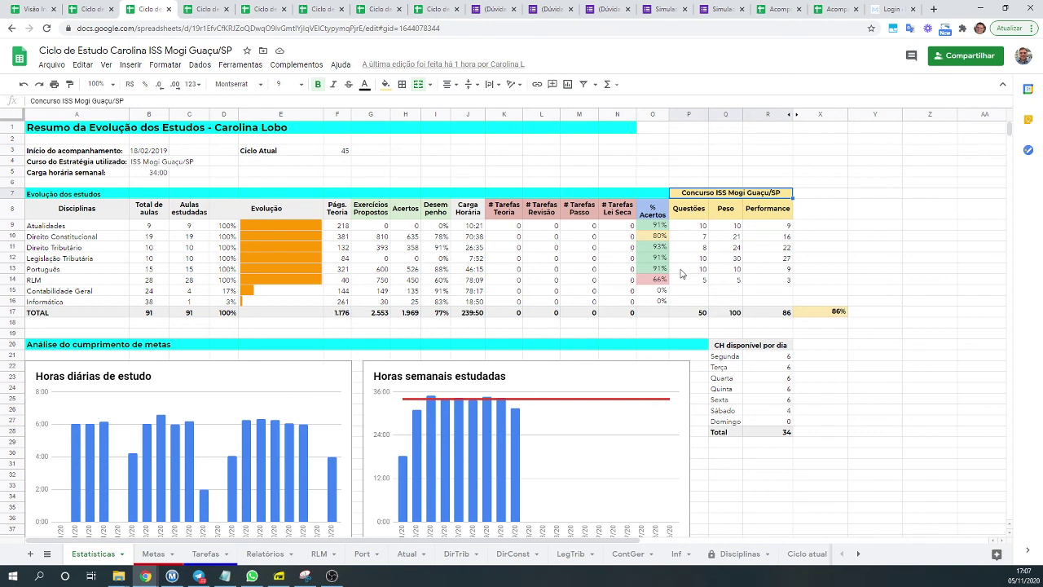
click(691, 227)
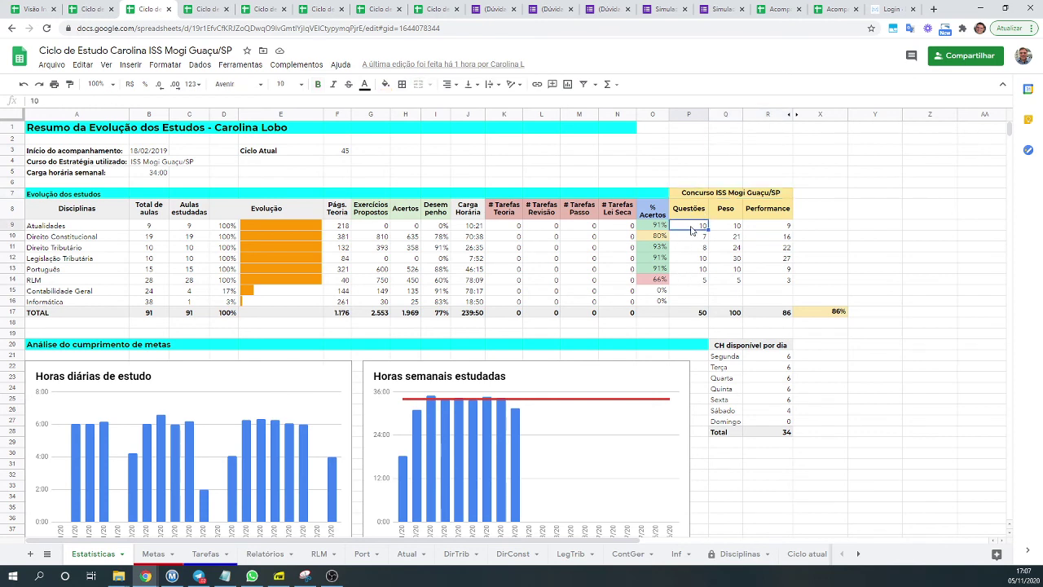
click(699, 240)
click(699, 251)
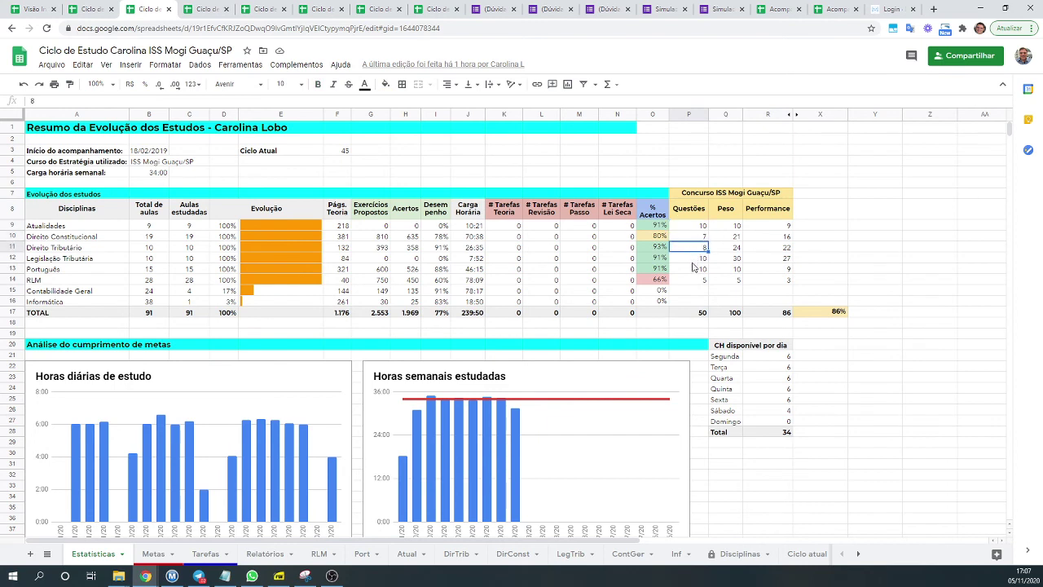
Inspect the Peso column's formulas for Legislação Tributária and Direito Tributário, along with Direito Constitucional's weight
click(735, 215)
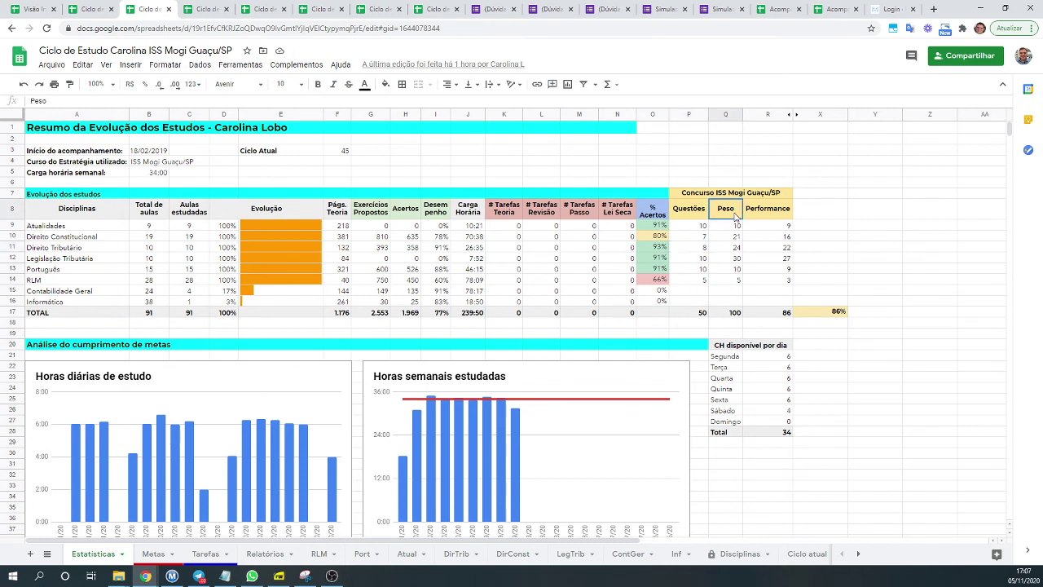
click(736, 259)
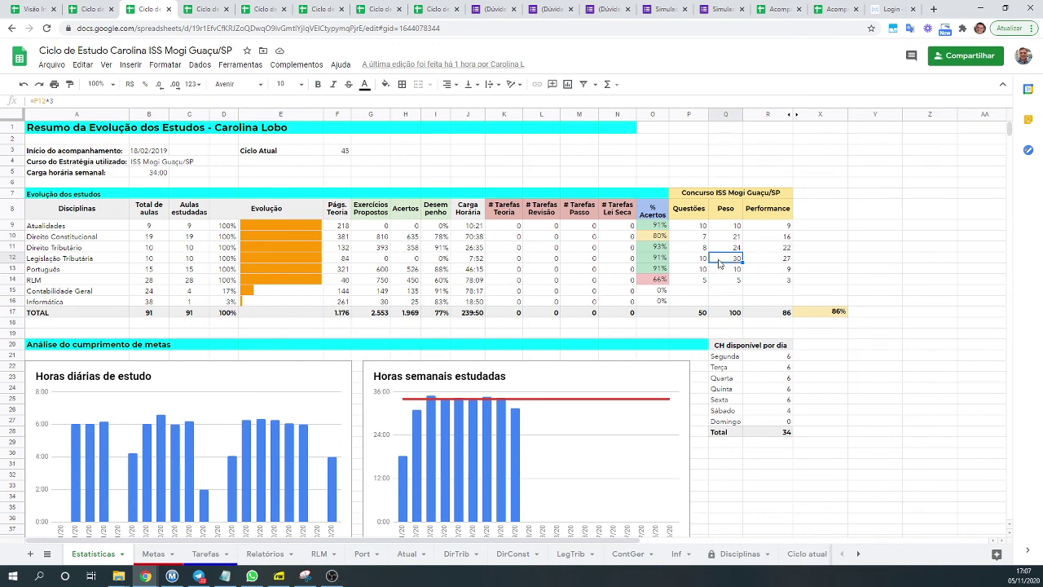
click(722, 250)
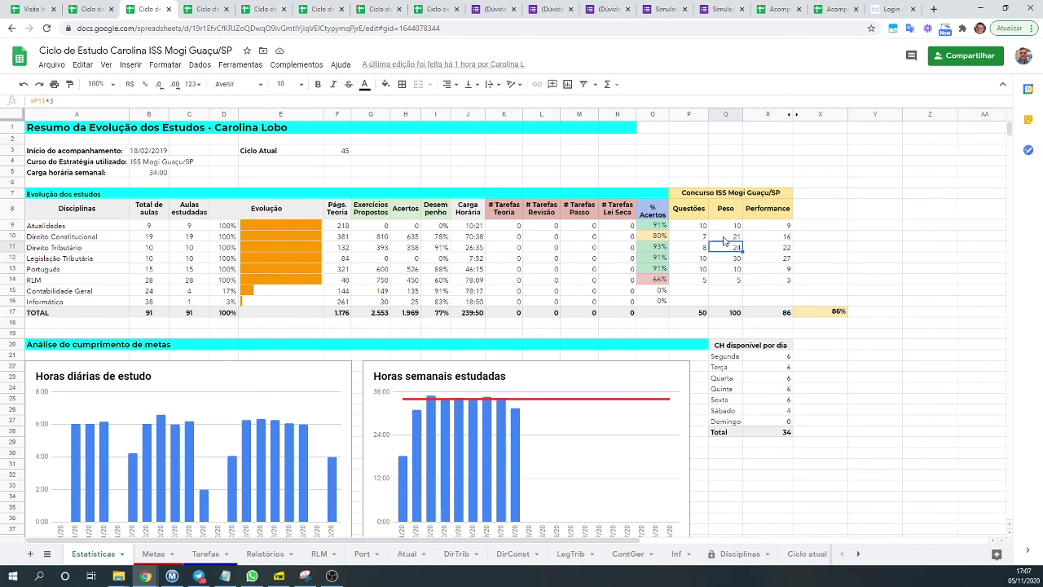
drag(727, 259, 725, 243)
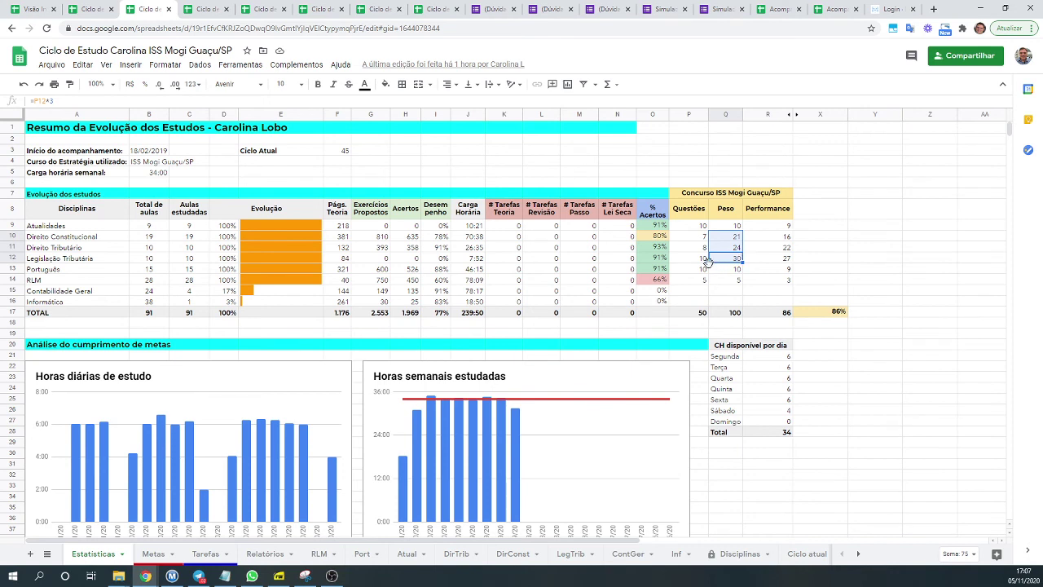
Examine the Performance column from Atualidades to RLM, the overall exam percentage formula and Direito Constitucional's % Acertos
click(772, 228)
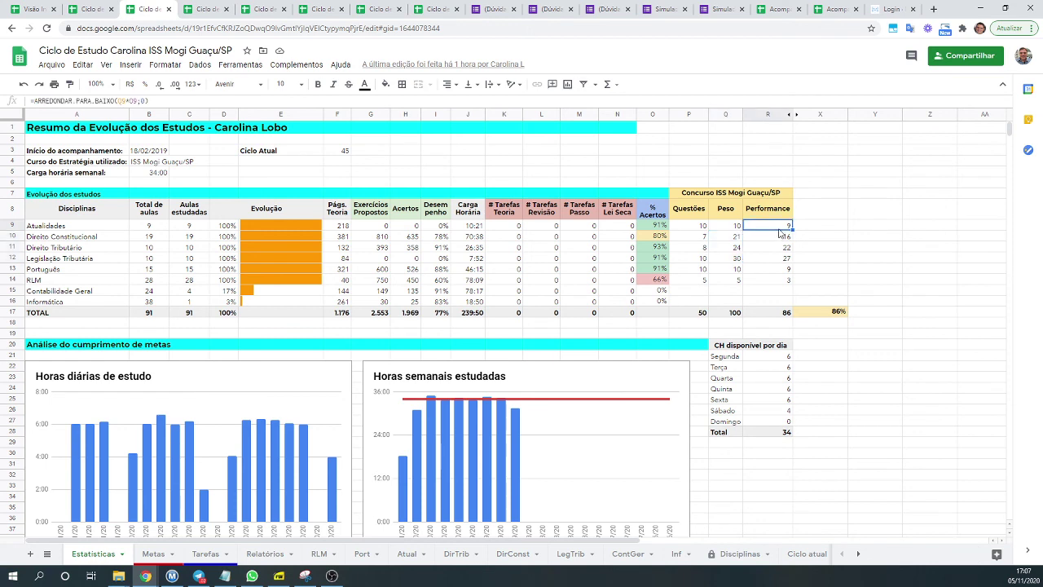
drag(779, 229, 781, 285)
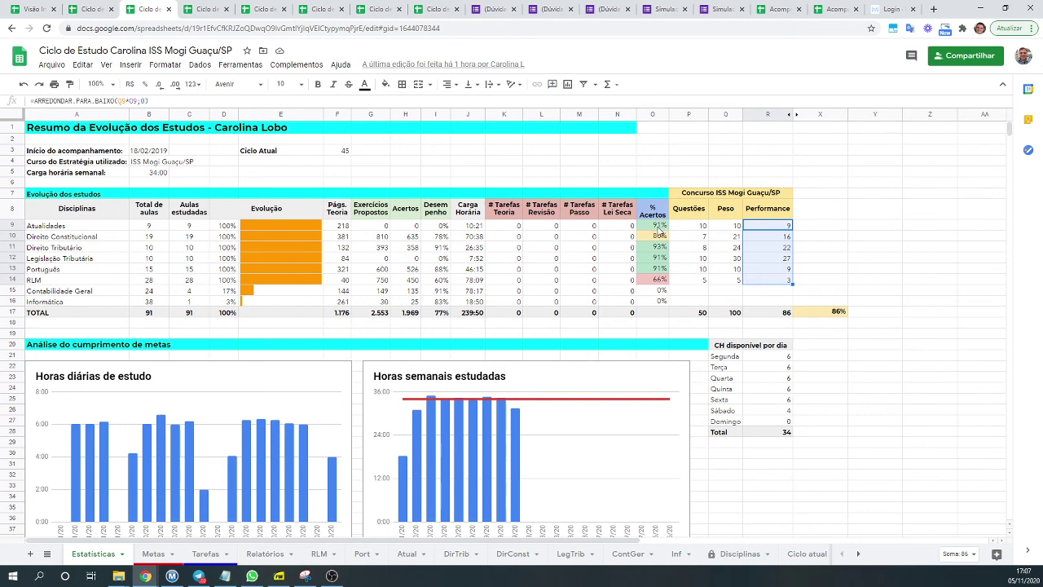
click(809, 315)
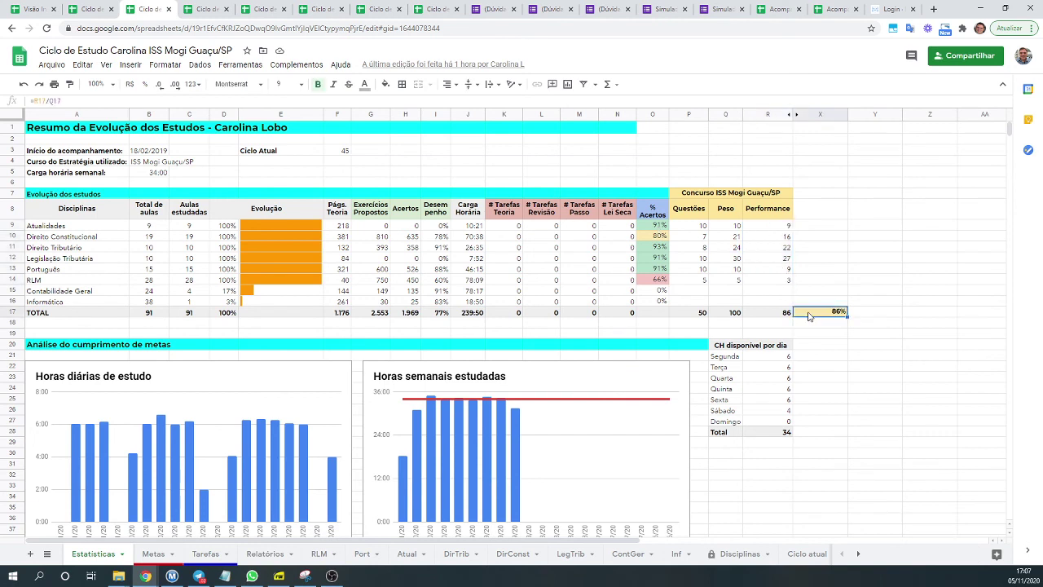
click(720, 196)
click(831, 315)
click(655, 238)
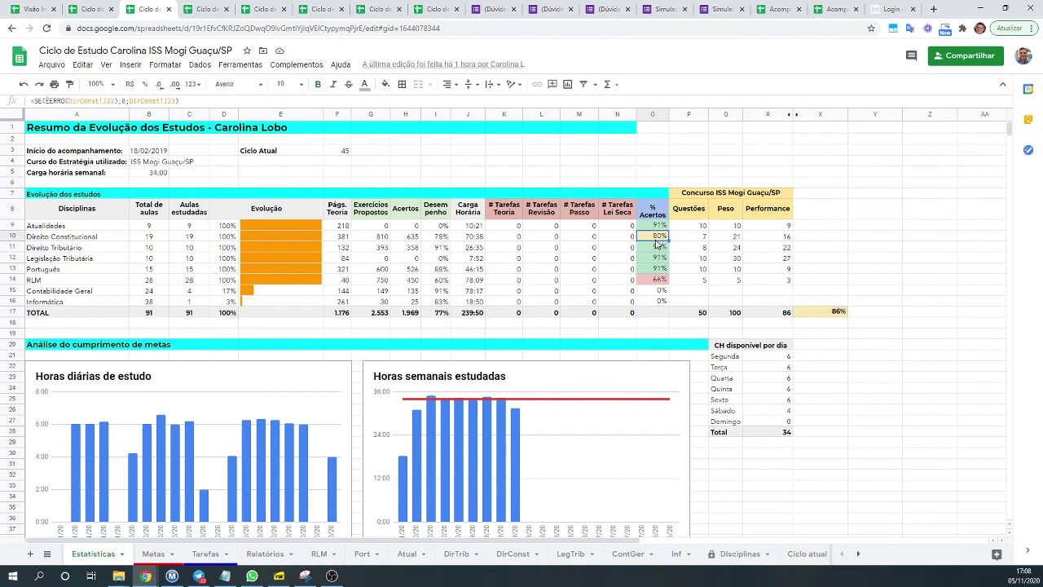